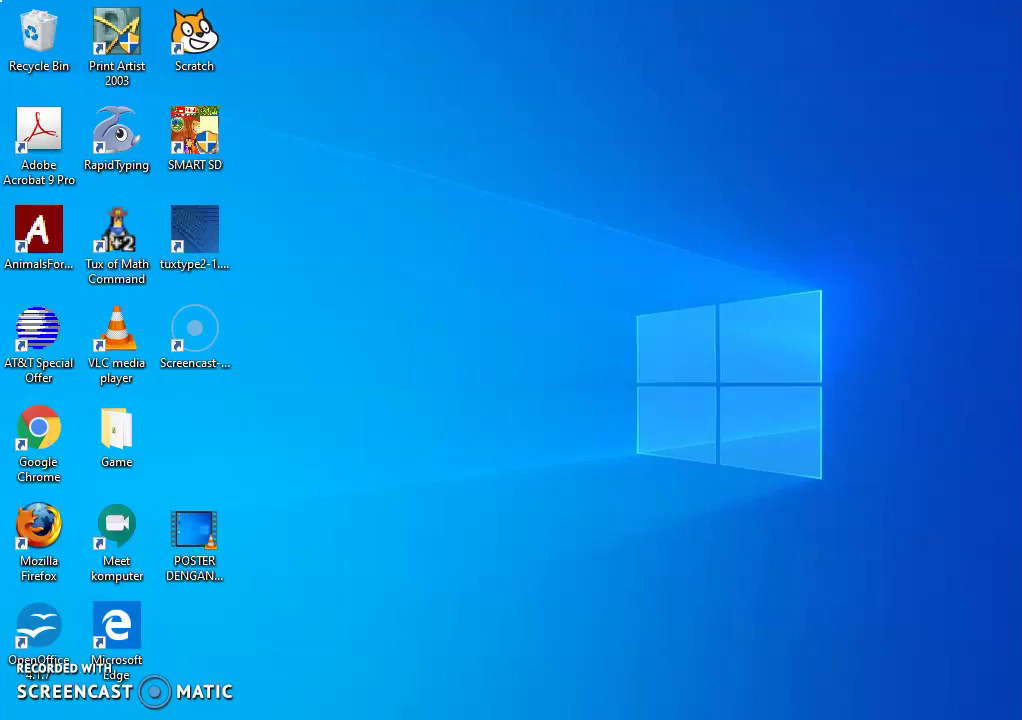
Switch to Photoshop, create a blank A4 document at 100 pixels/inch, and maximize its document window.
click(787, 719)
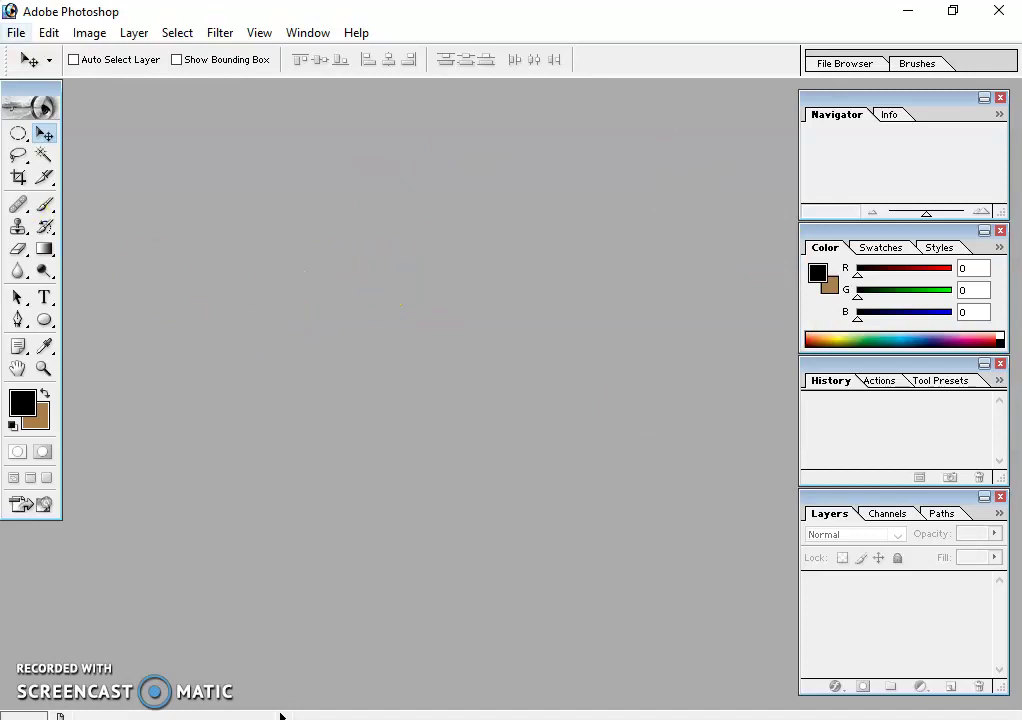
click(16, 34)
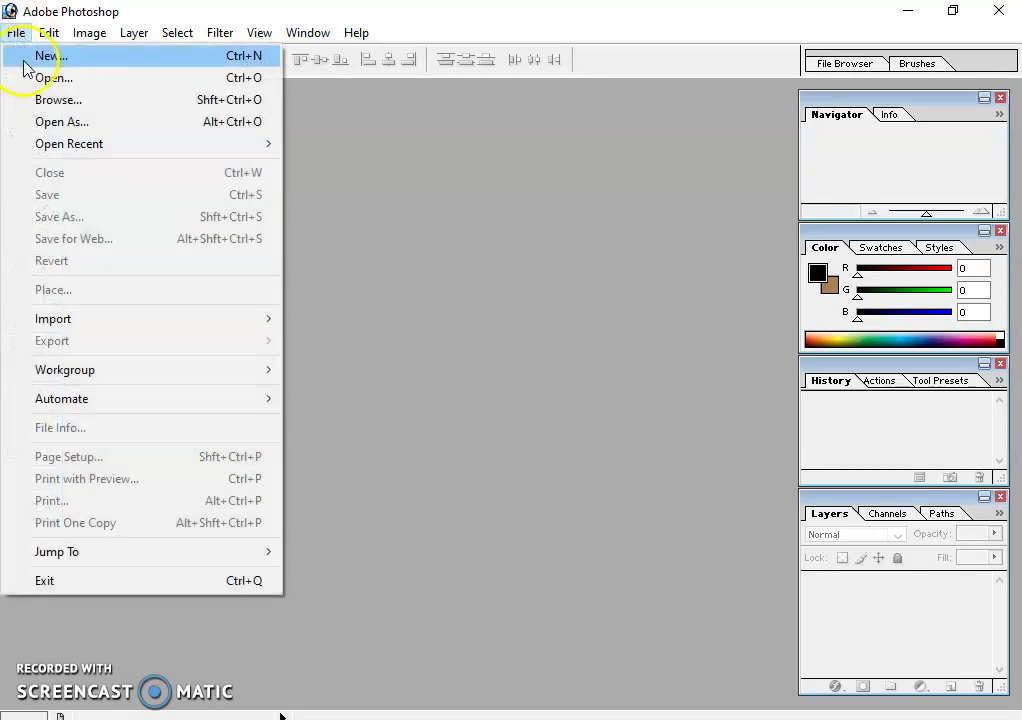
click(55, 58)
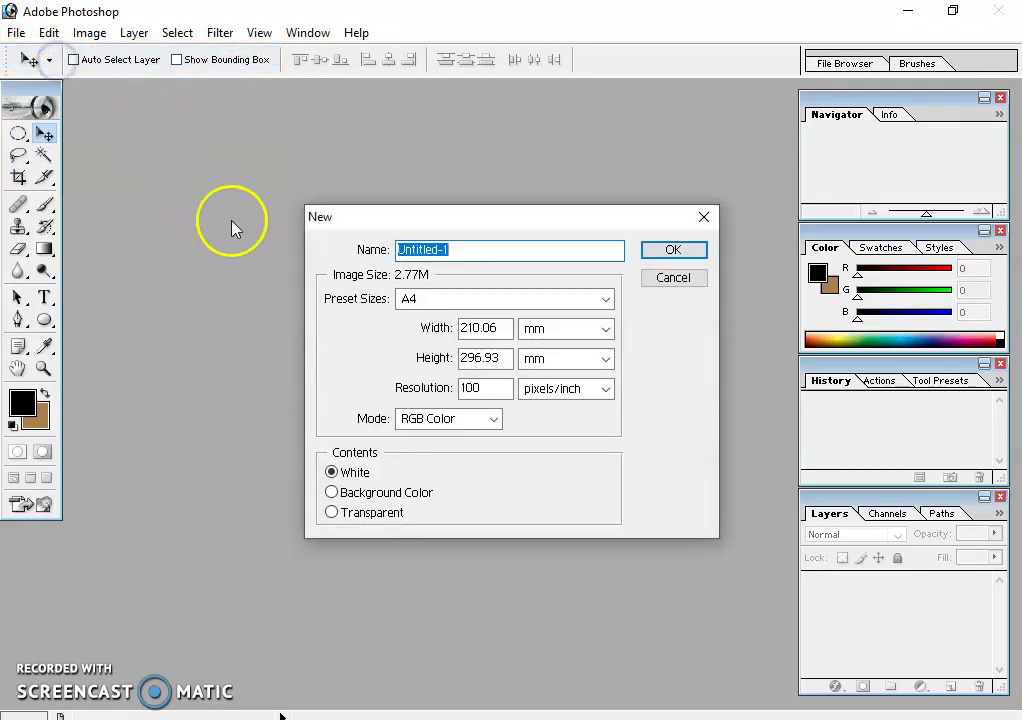
click(446, 300)
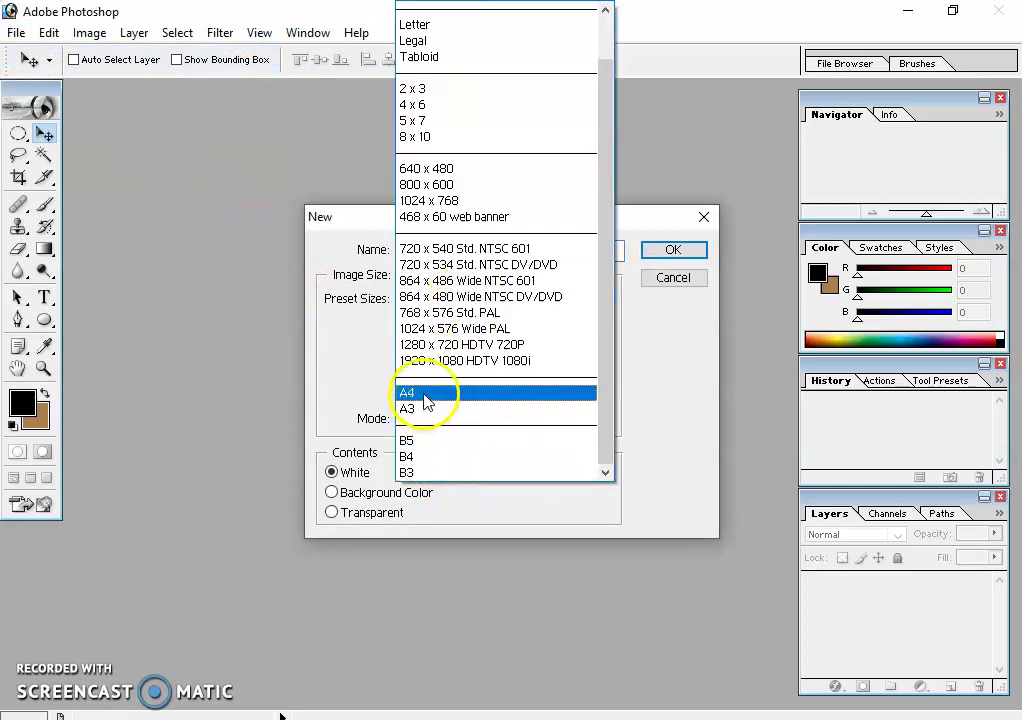
scroll(547, 358, up, 1)
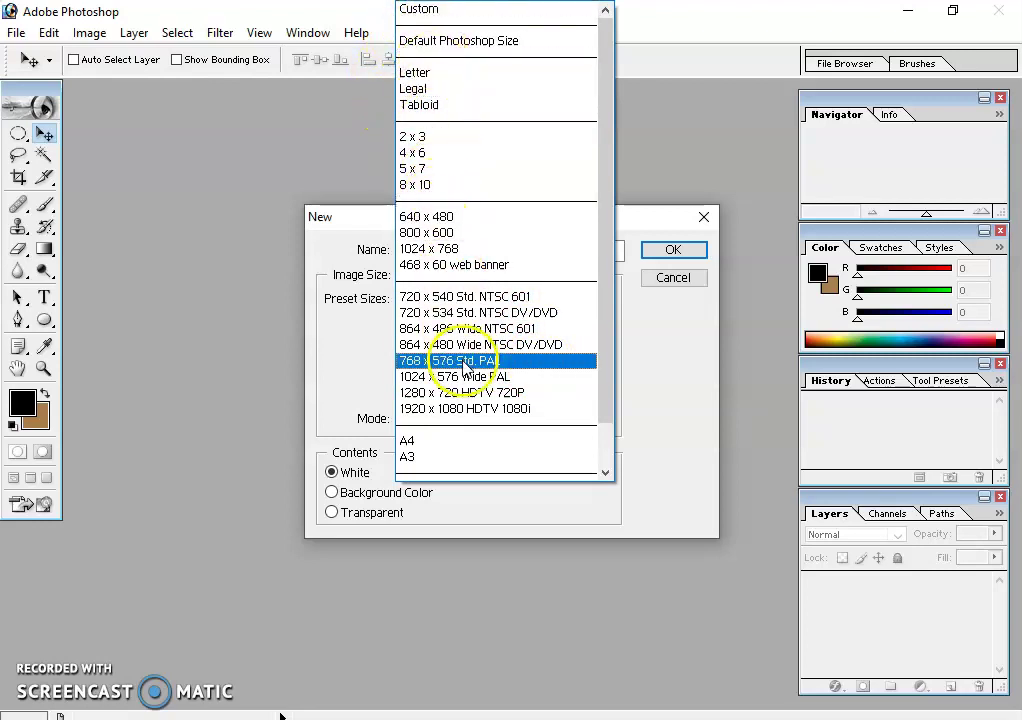
click(416, 442)
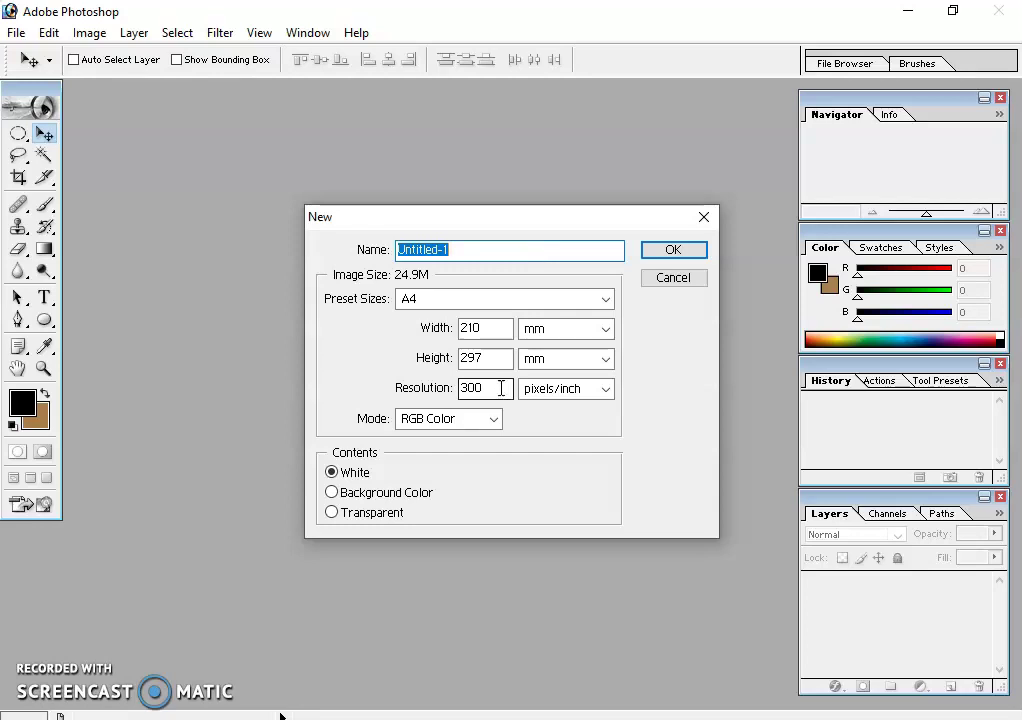
click(349, 354)
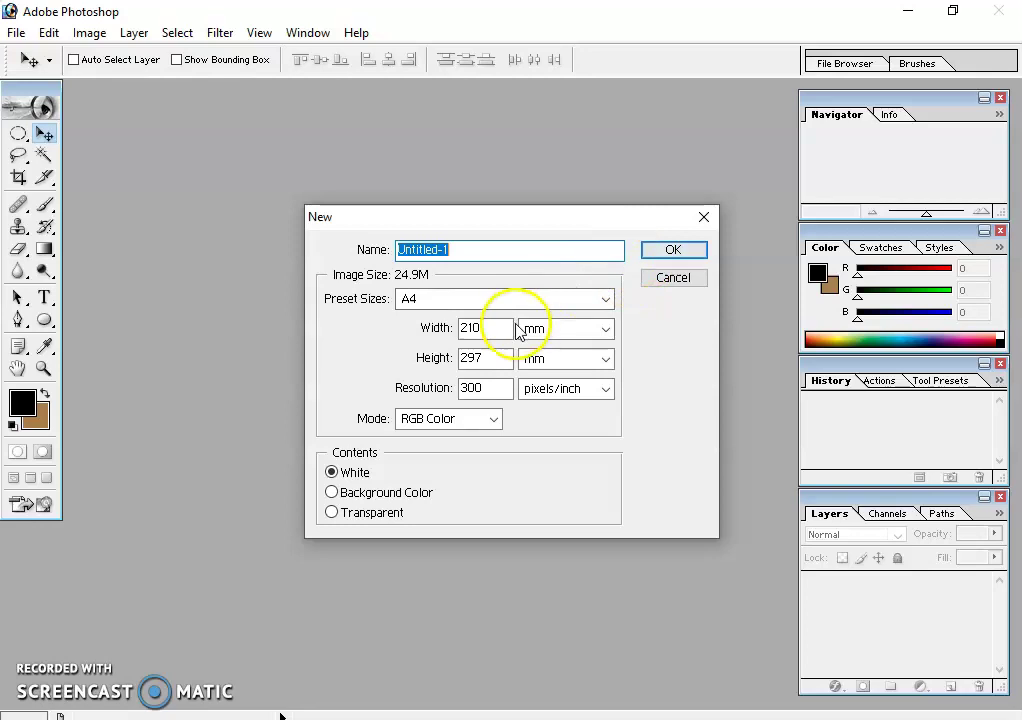
click(437, 396)
text(100)
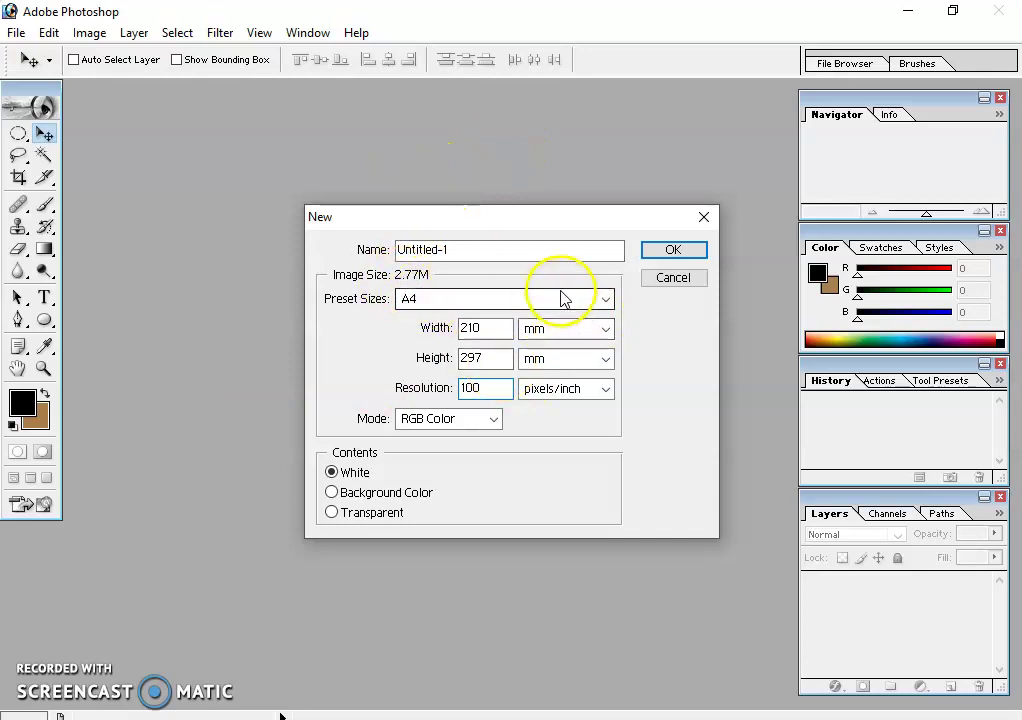
click(652, 256)
drag(137, 107, 372, 104)
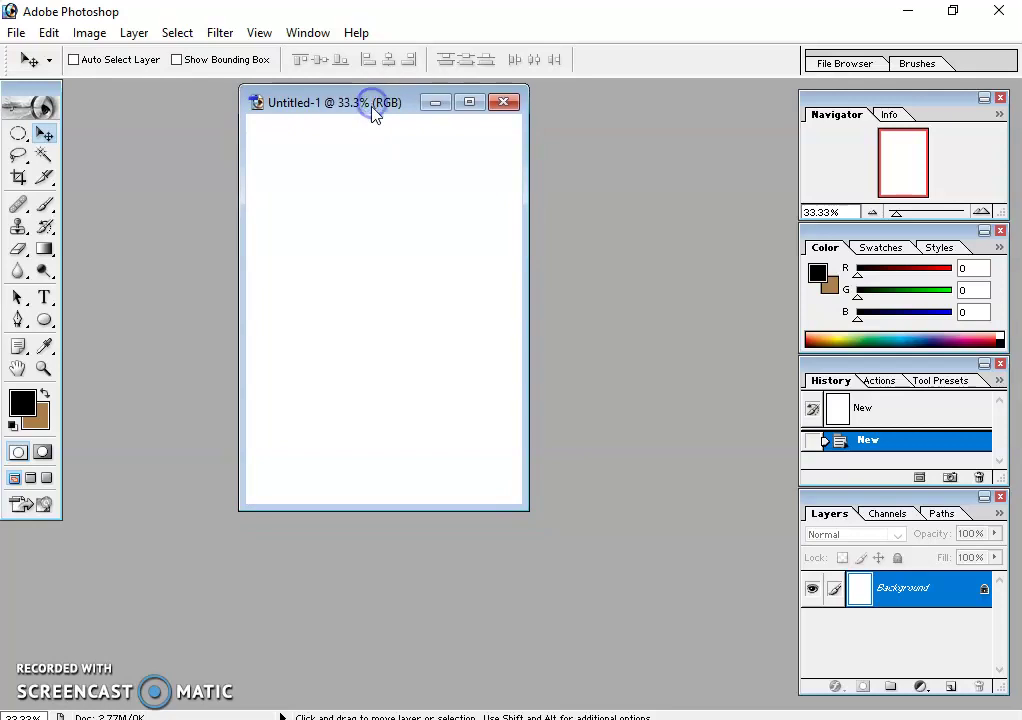
click(470, 103)
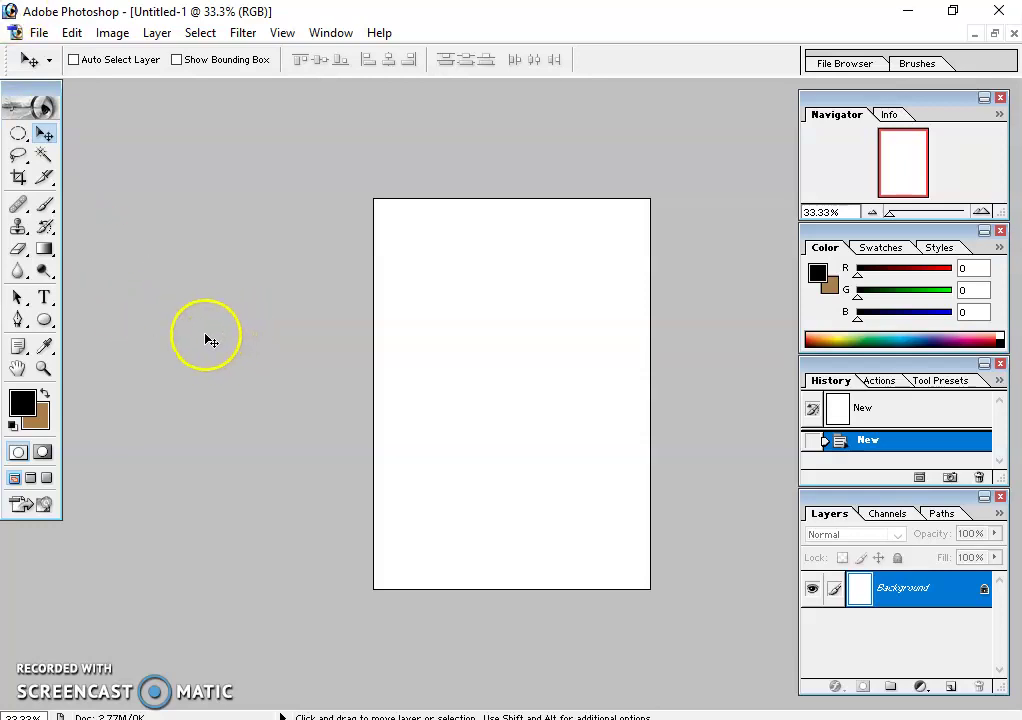
click(24, 139)
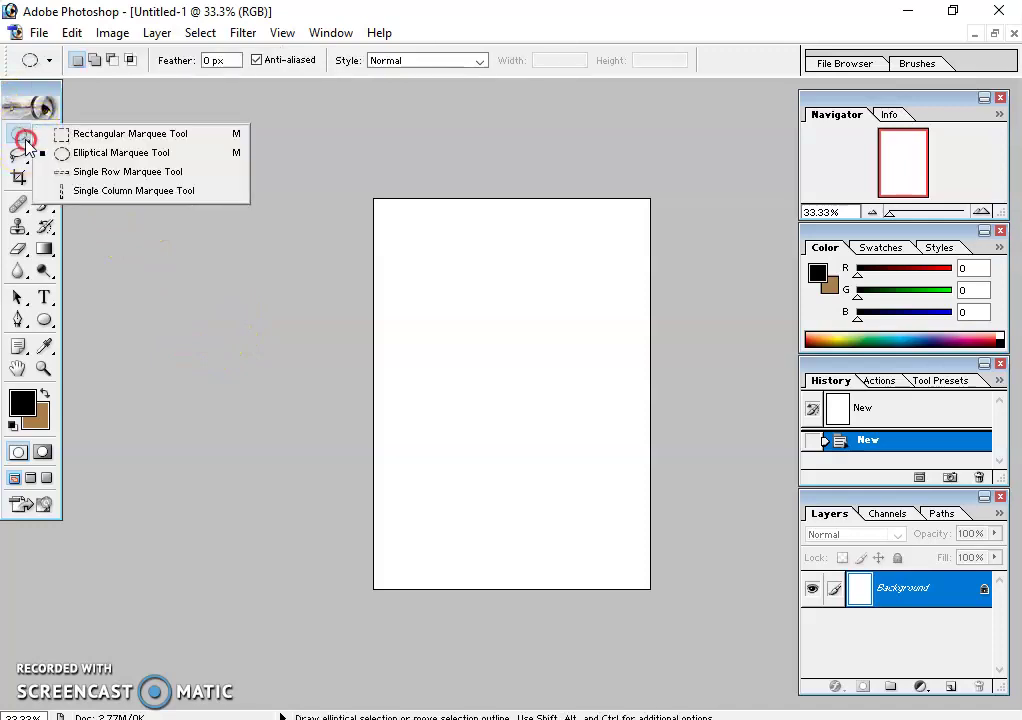
click(66, 134)
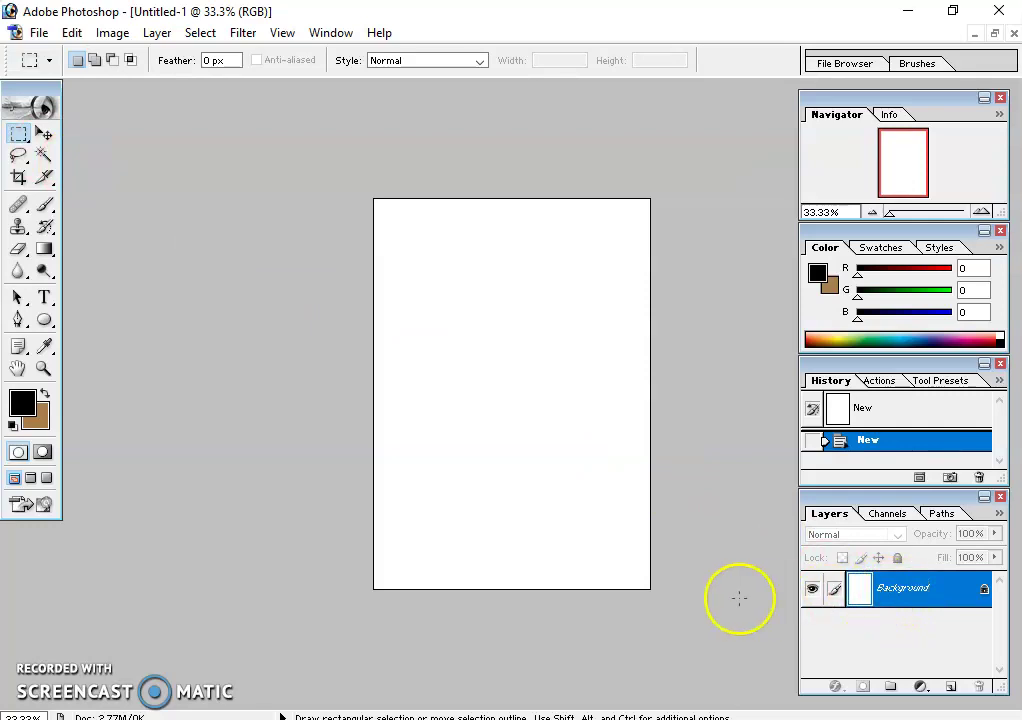
right_click(905, 598)
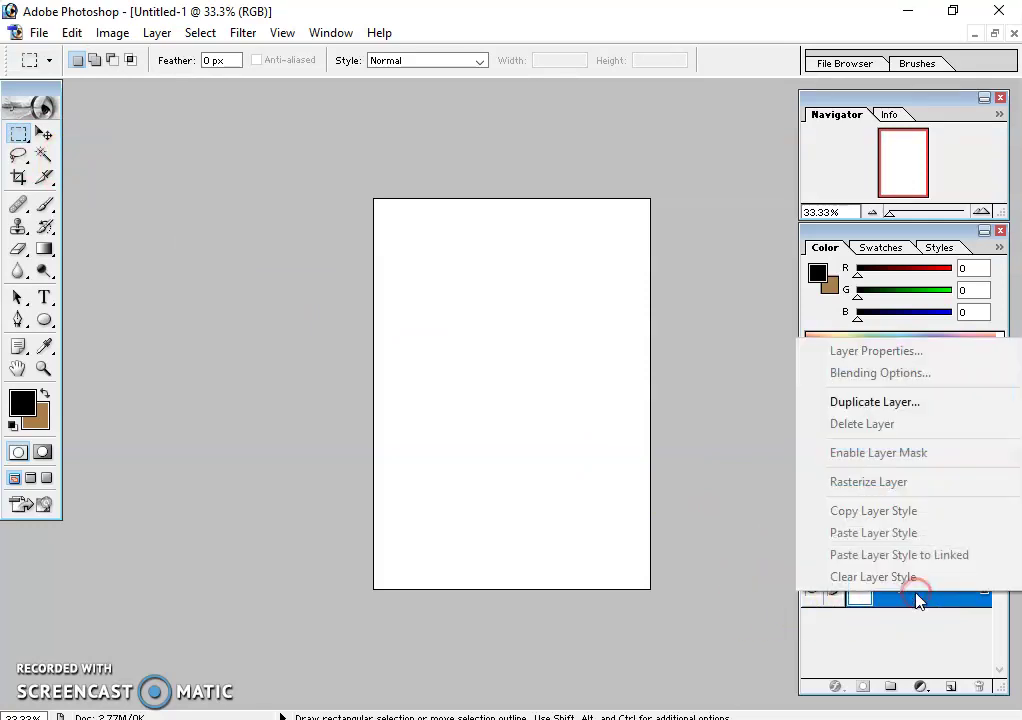
click(850, 410)
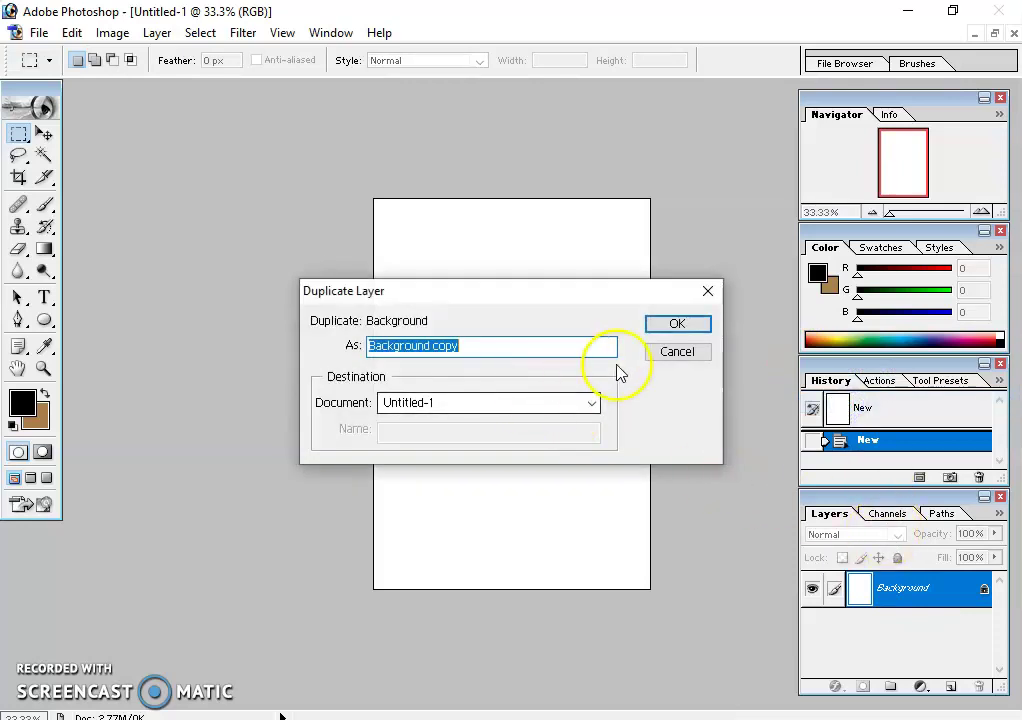
click(684, 324)
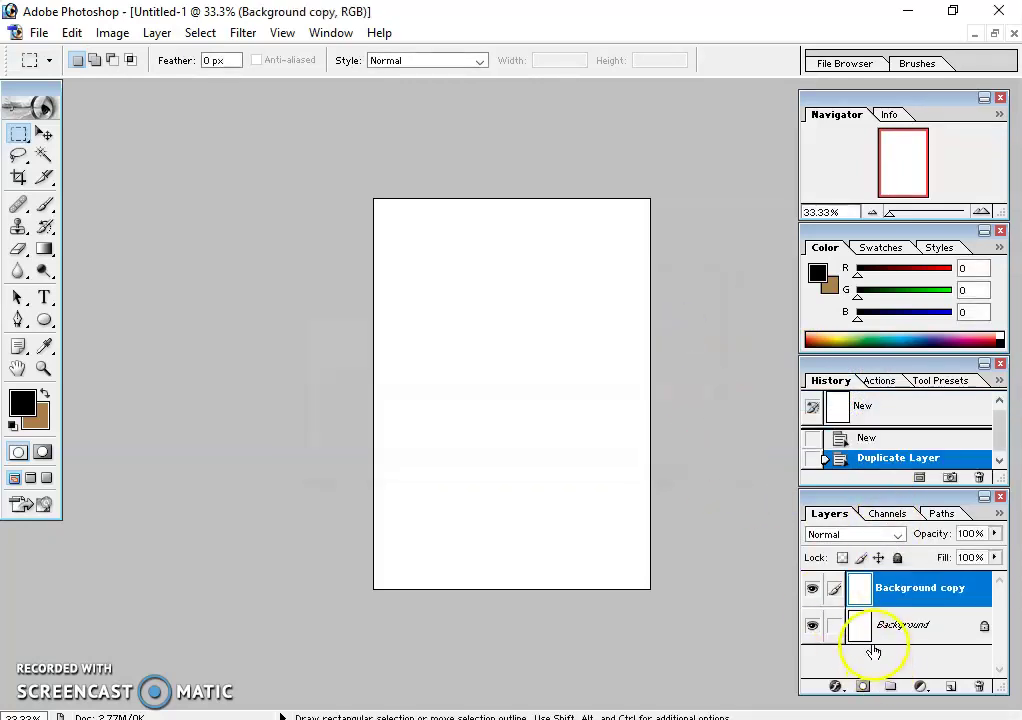
drag(882, 643, 888, 617)
key(ctrl+z)
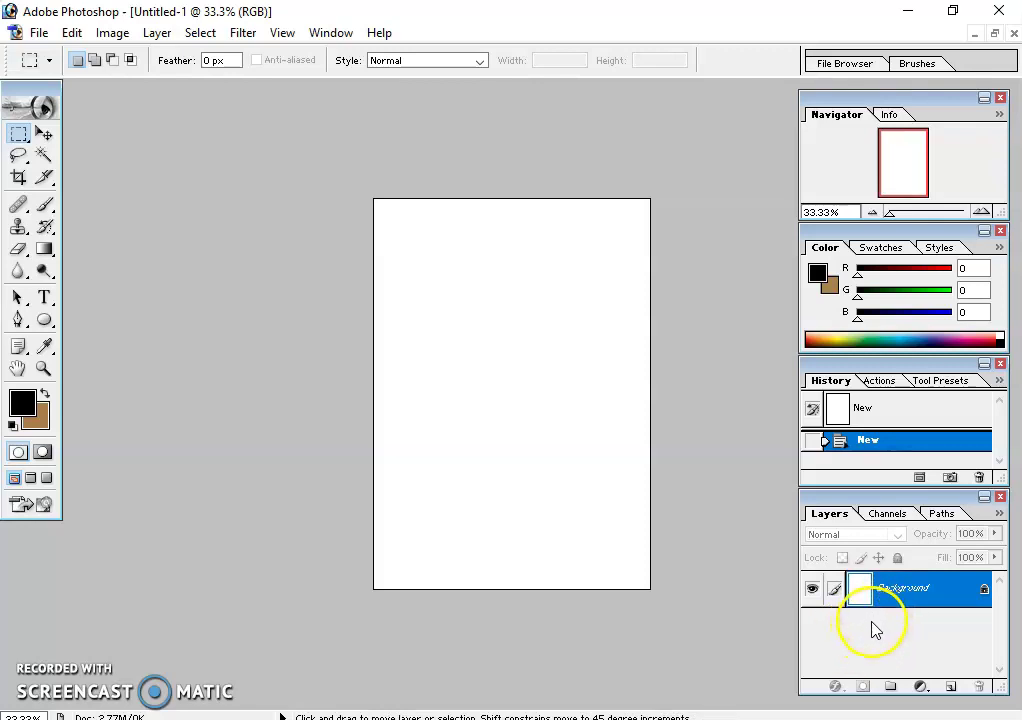
Copy the Background to a new layer and draw a tall elliptical selection in the middle of the page.
key(ctrl+j)
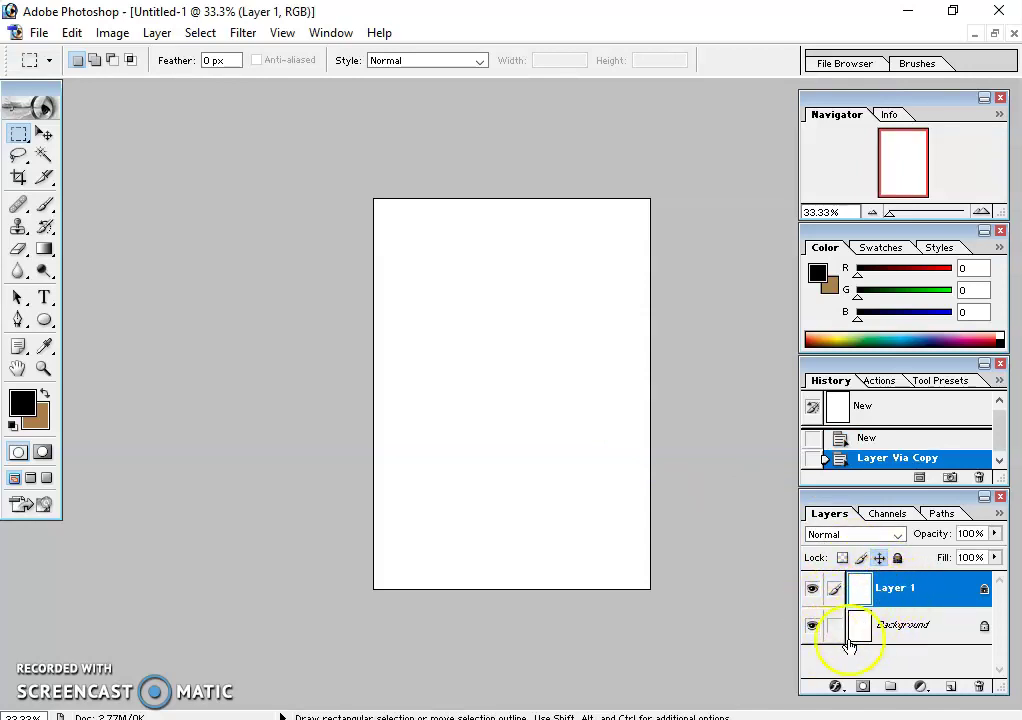
click(21, 140)
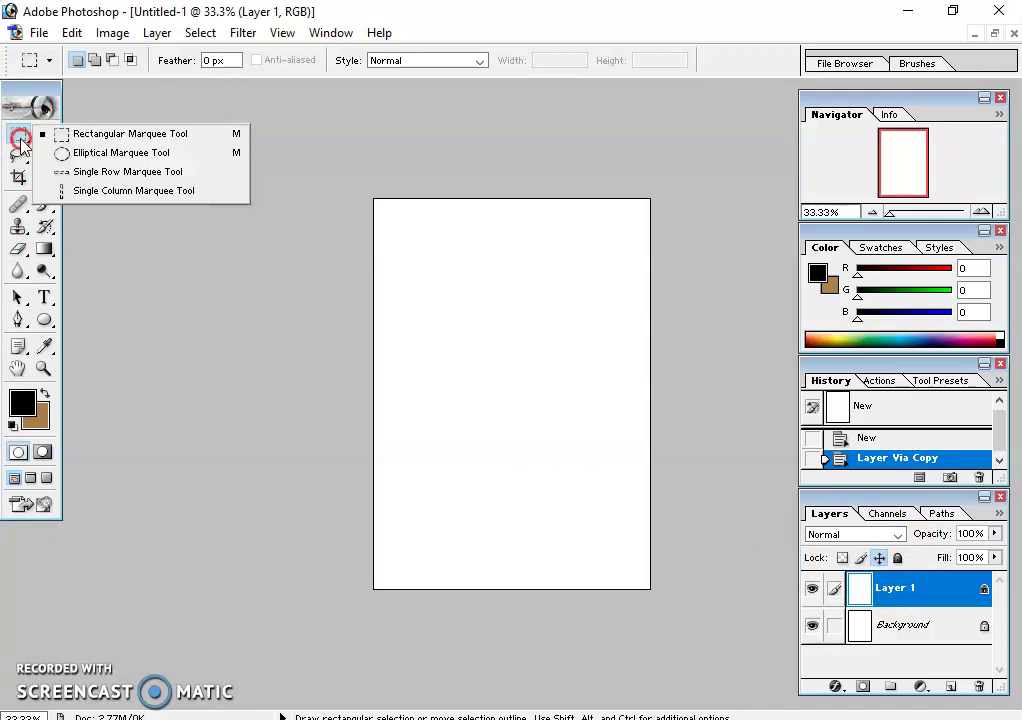
click(80, 155)
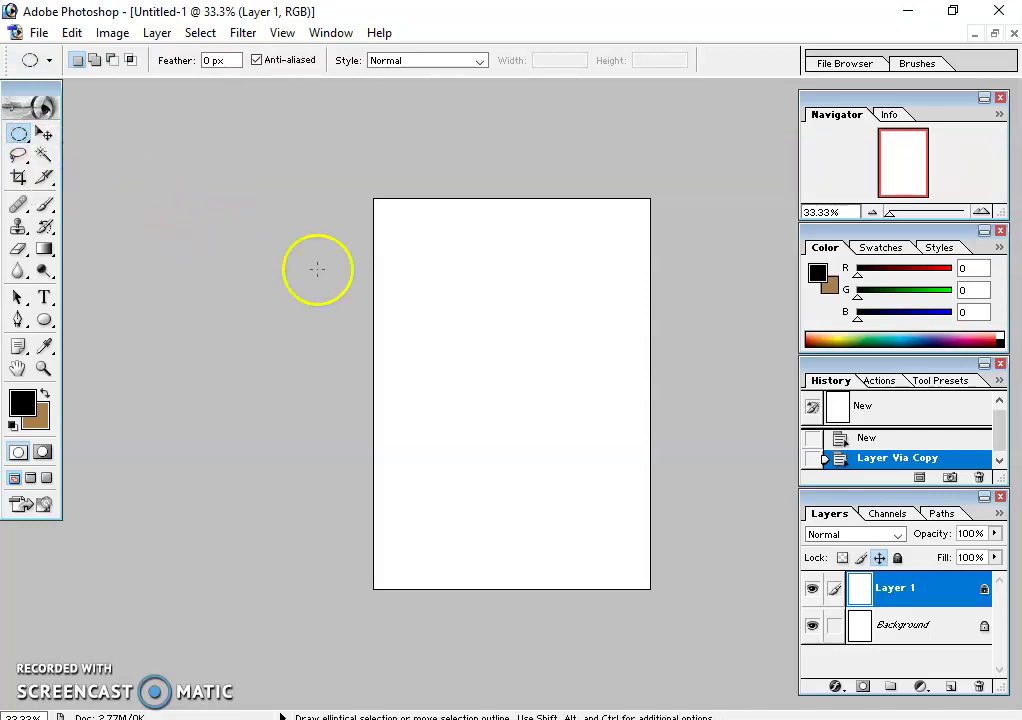
drag(424, 271, 605, 514)
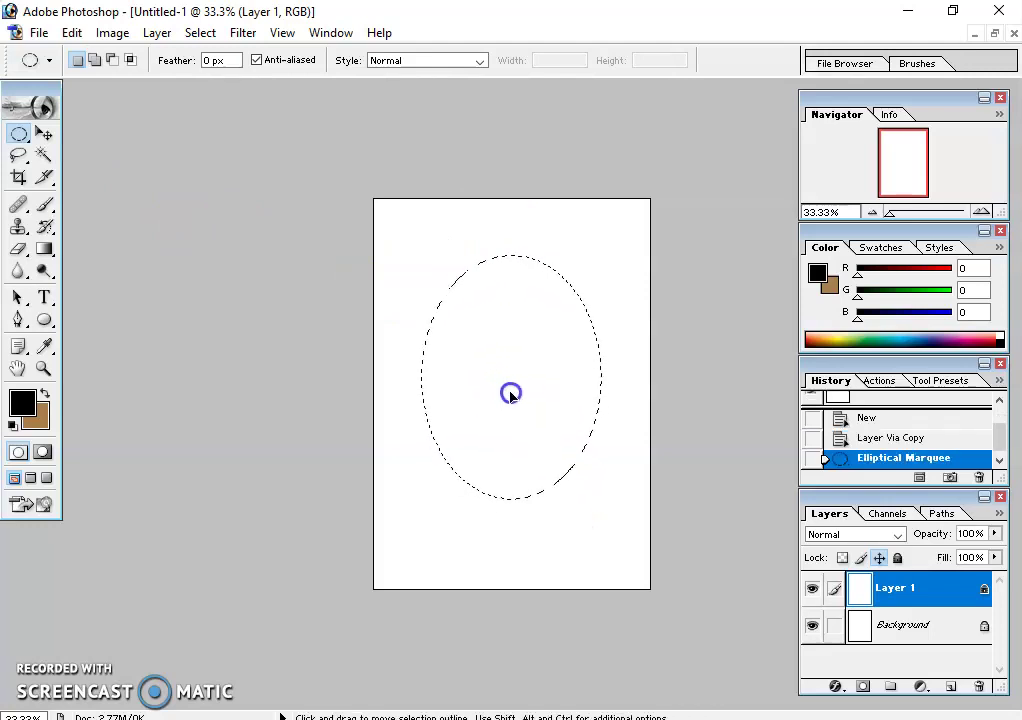
drag(511, 393, 511, 393)
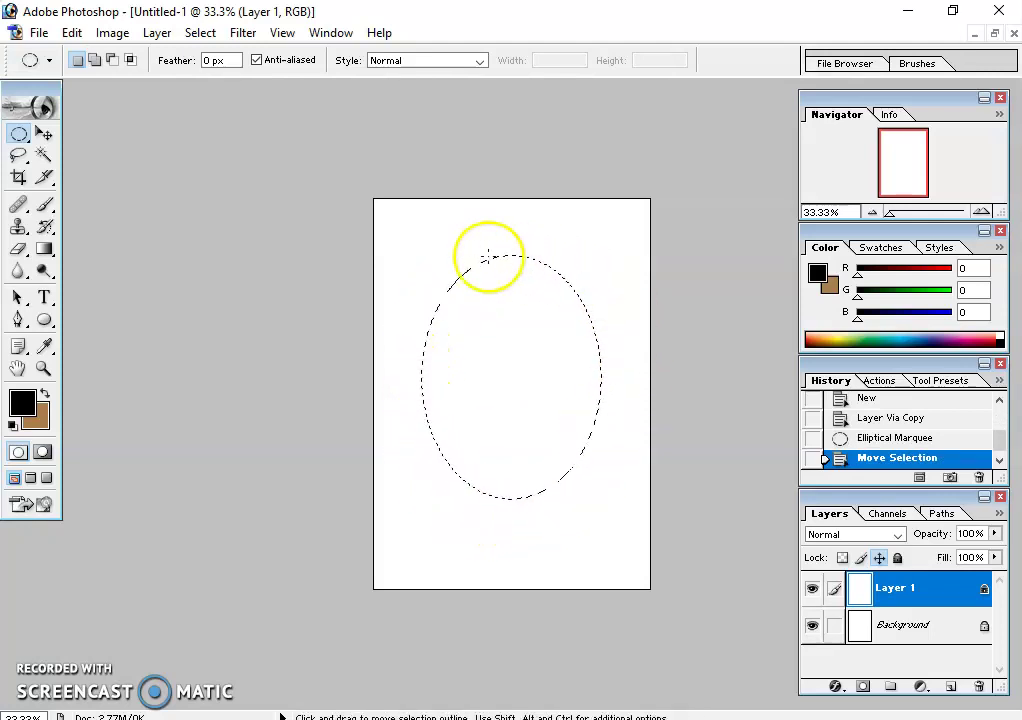
Start a Stroke on the elliptical selection and set its width to 3 px.
right_click(516, 350)
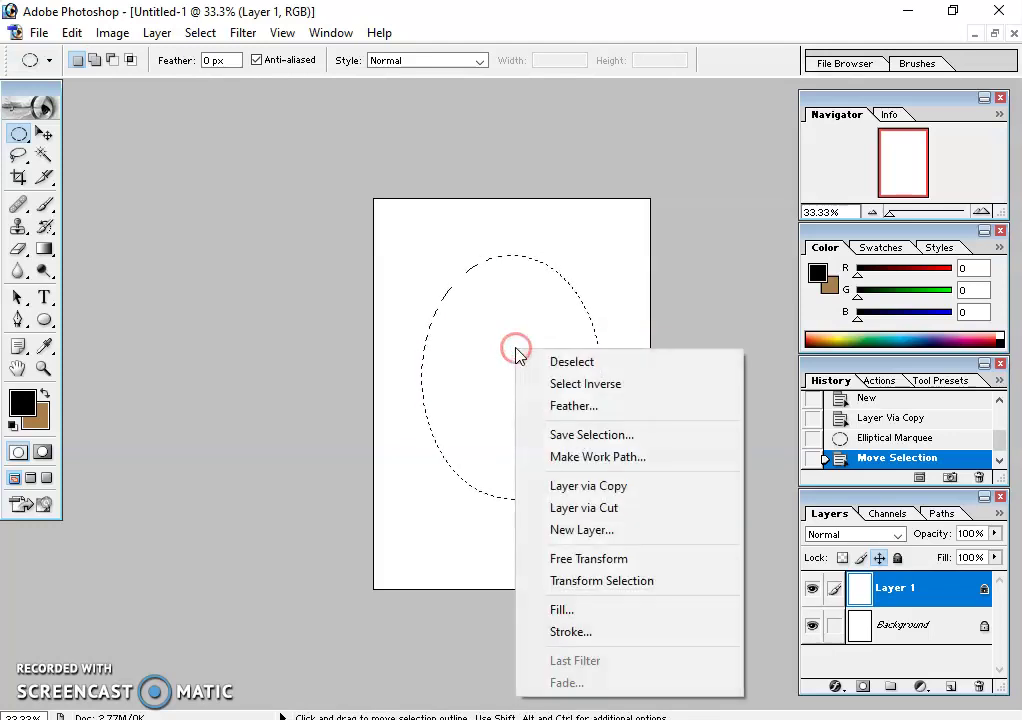
click(570, 632)
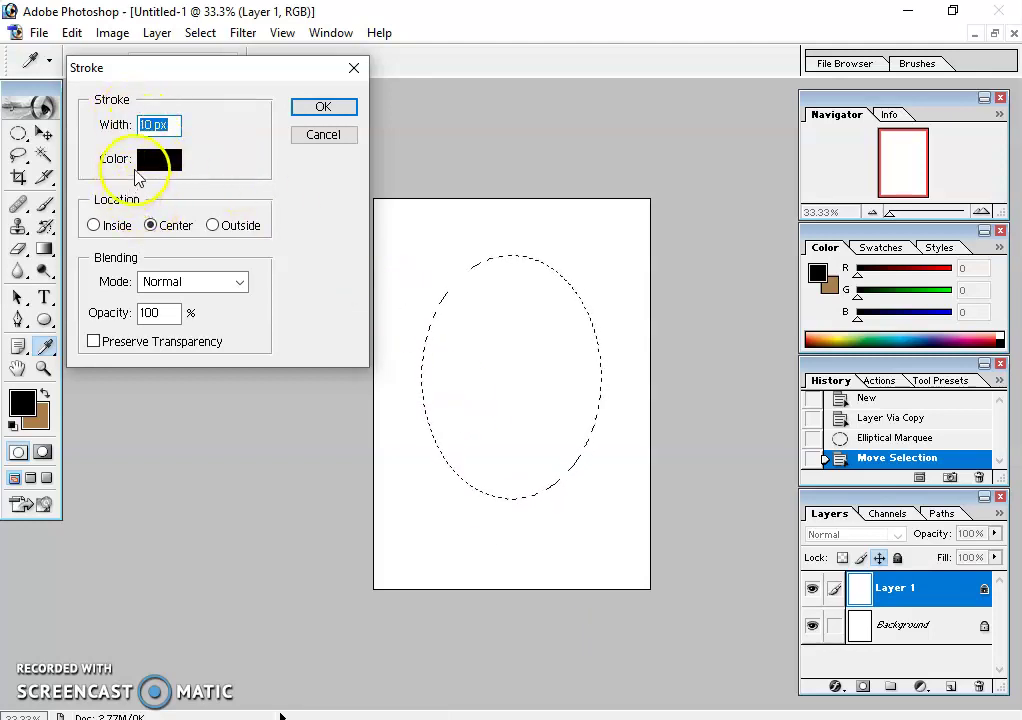
click(147, 125)
double_click(143, 125)
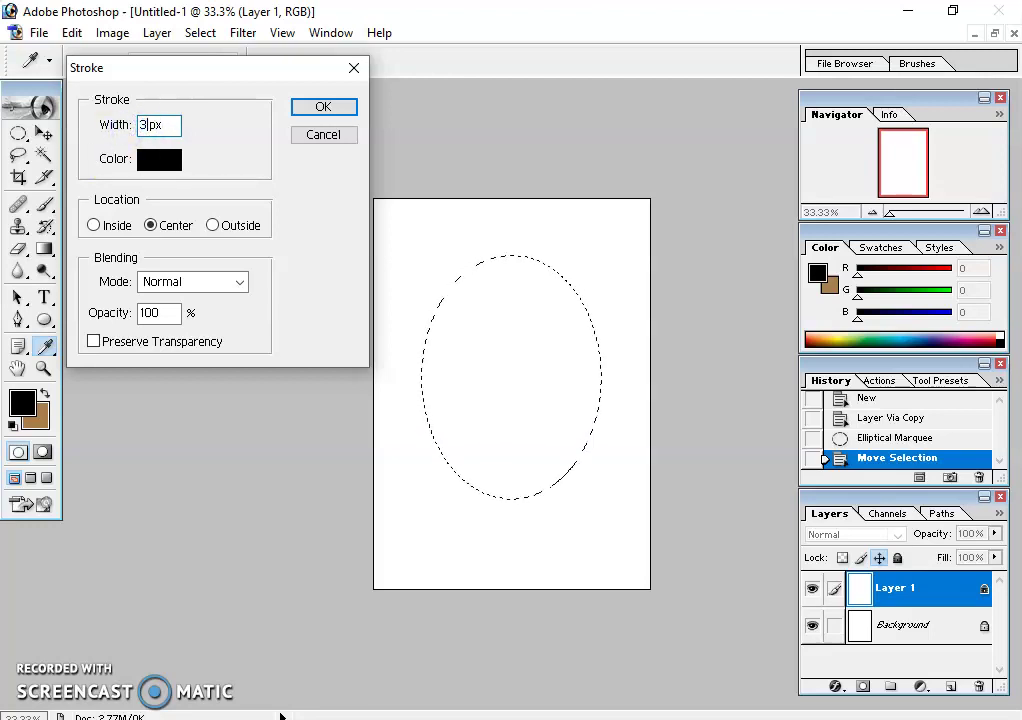
Set the stroke color to orange, FF9C00.
click(154, 162)
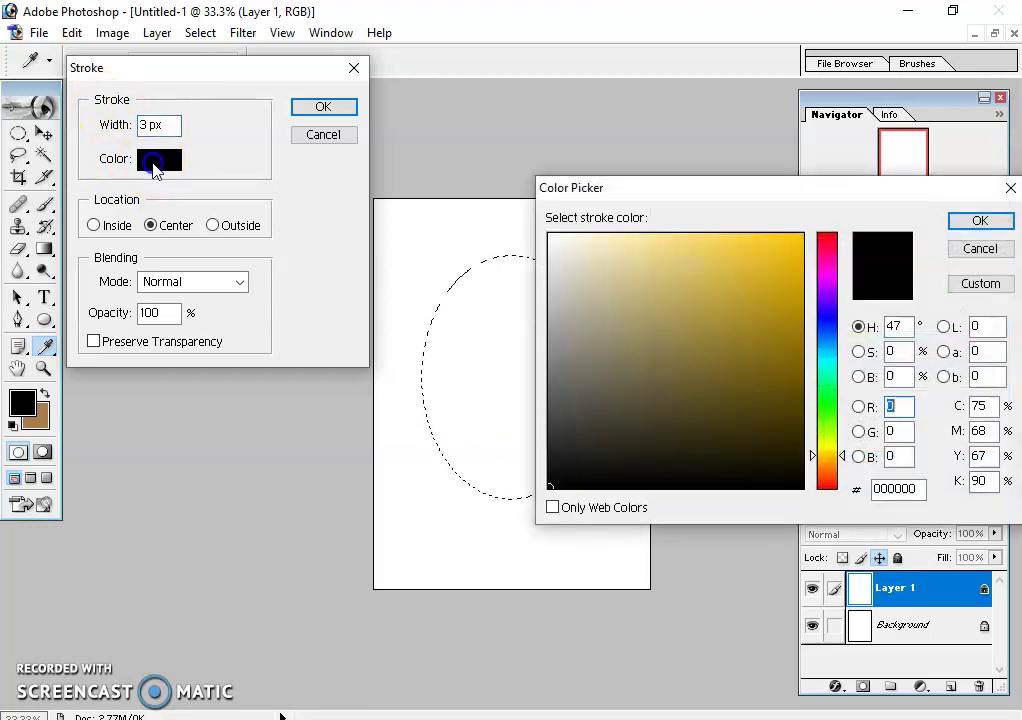
drag(828, 262, 833, 187)
drag(835, 402, 826, 458)
drag(764, 392, 817, 215)
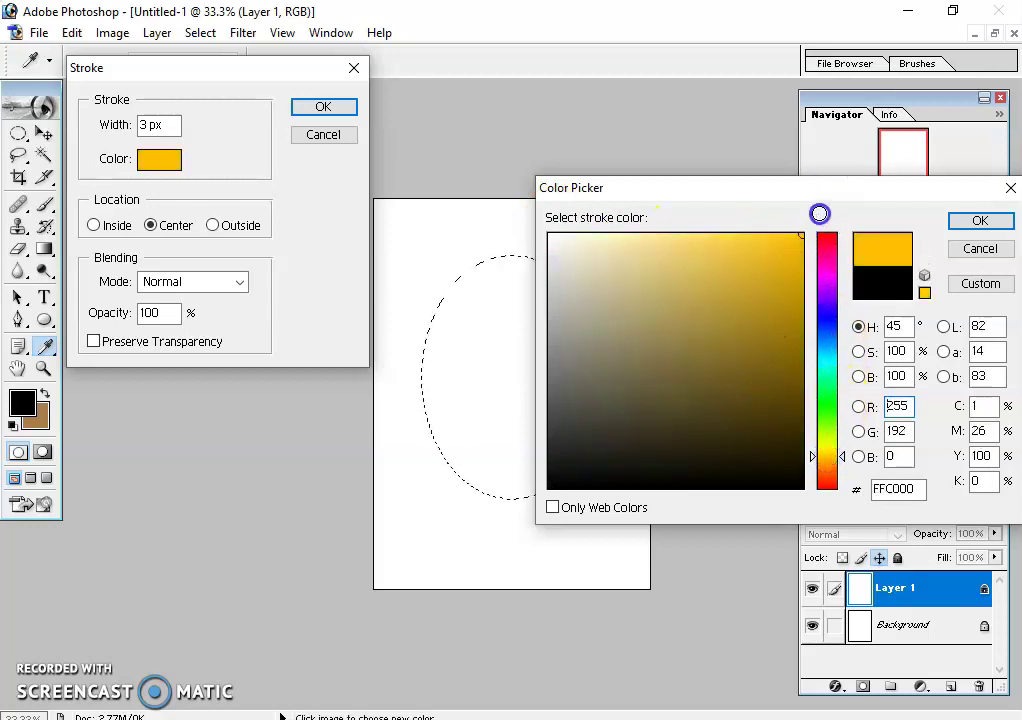
click(826, 462)
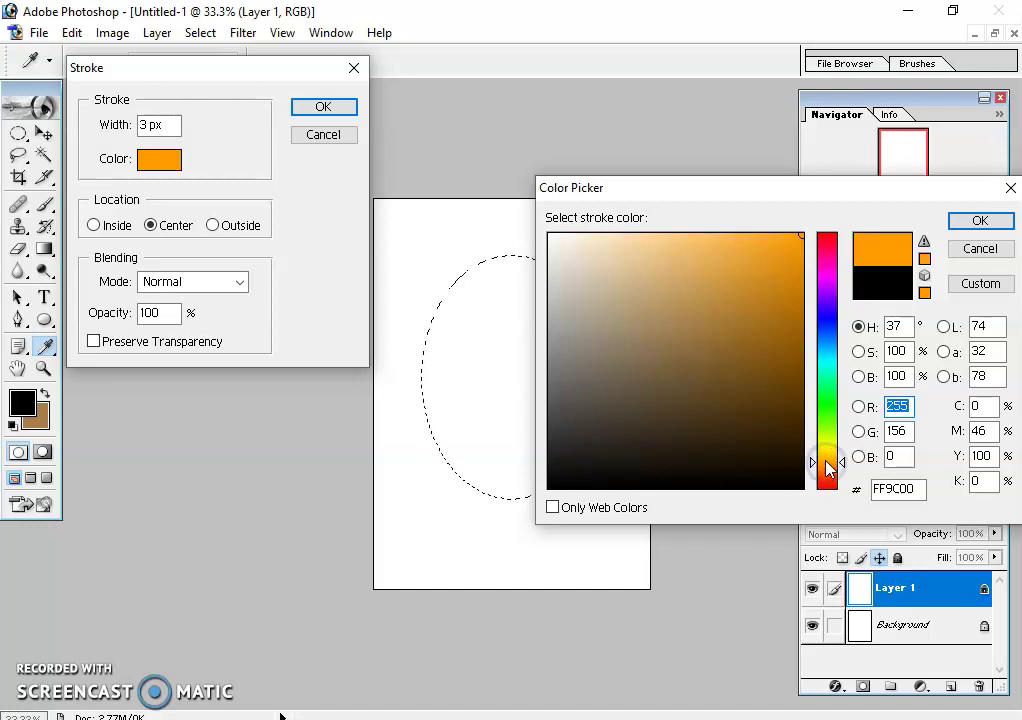
click(980, 222)
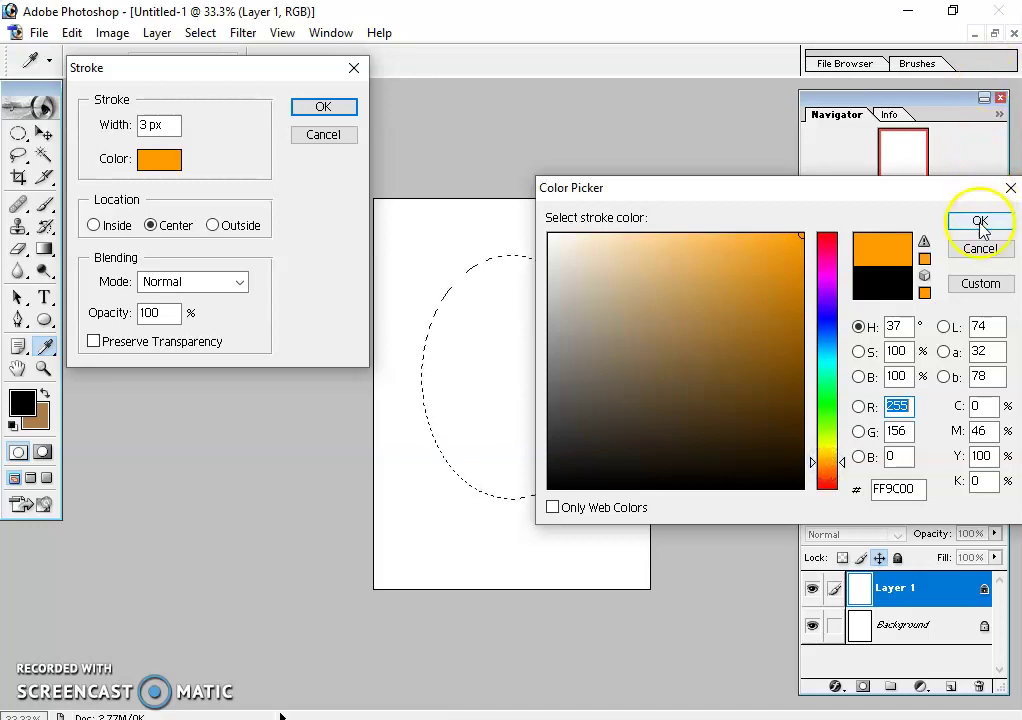
click(981, 224)
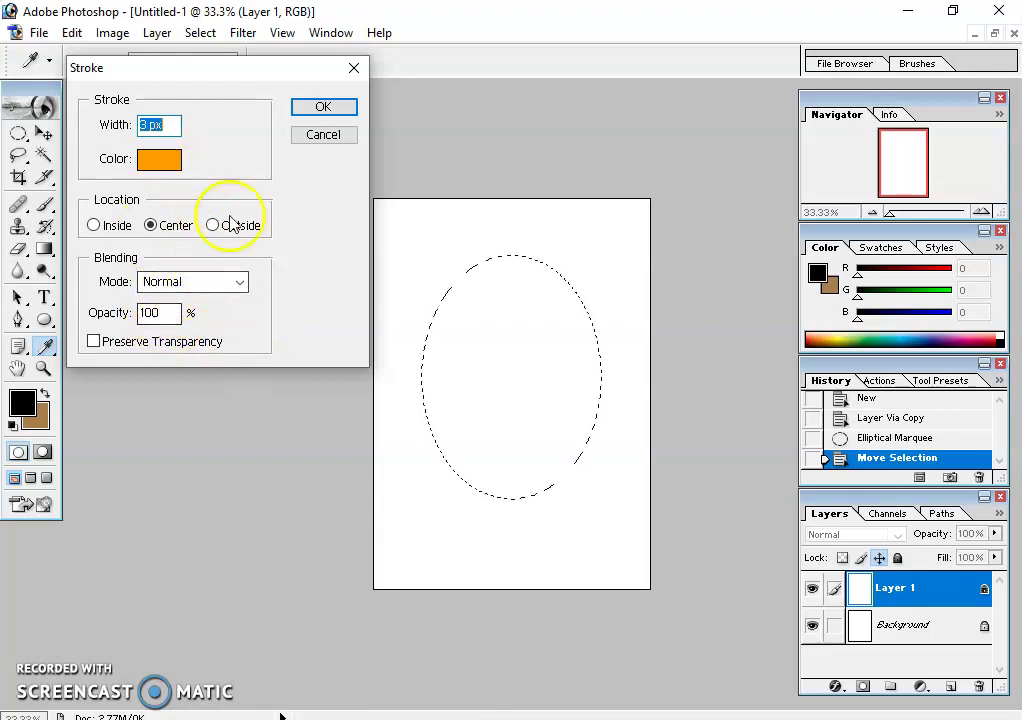
Apply the stroke centered on the elliptical selection and deselect it.
click(325, 107)
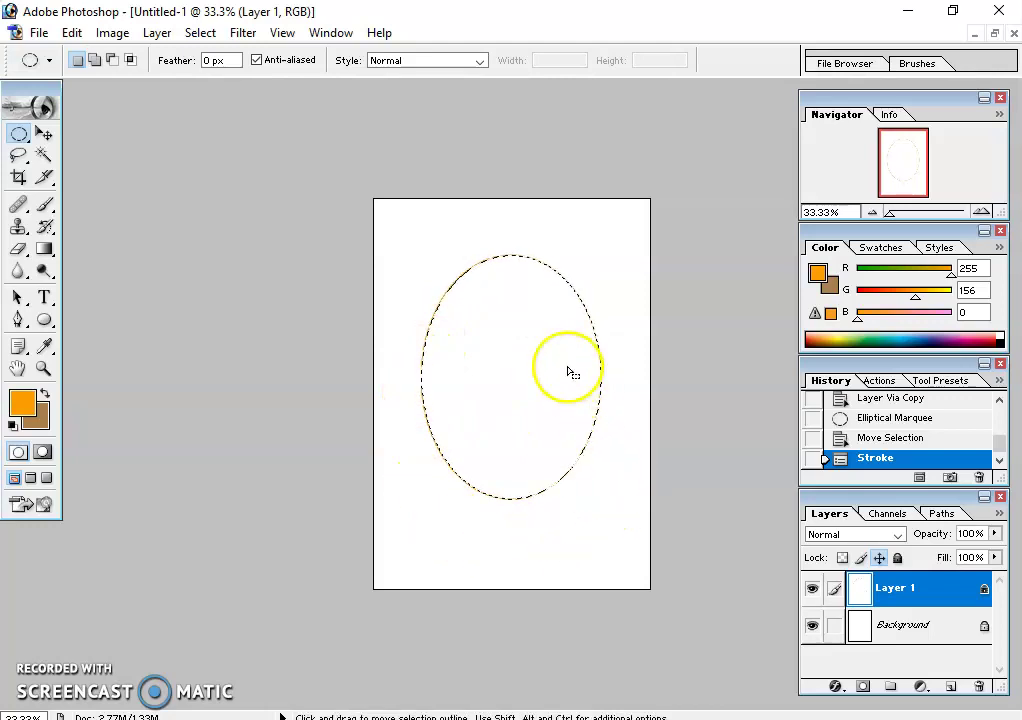
right_click(532, 350)
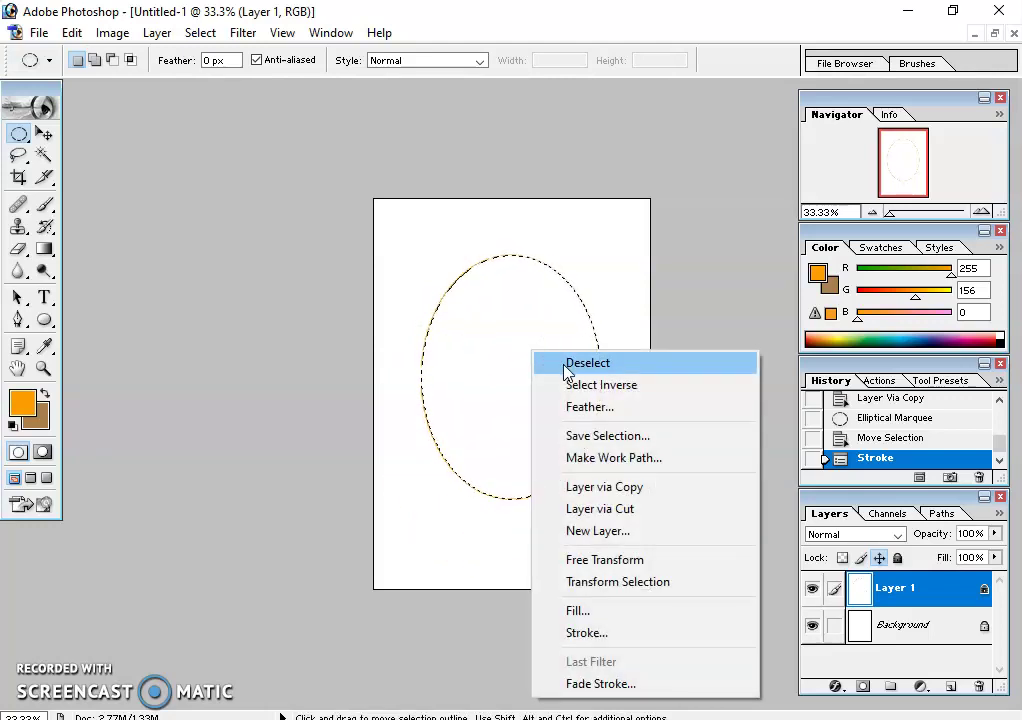
click(587, 363)
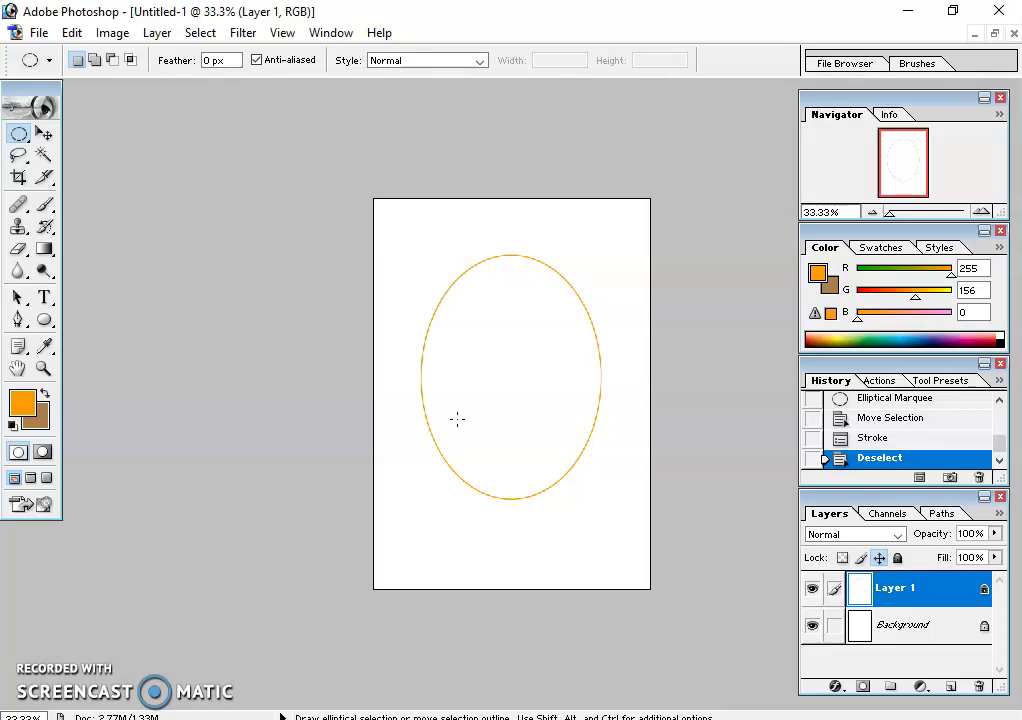
Draw a tall filled orange ellipse shape with the Ellipse Tool and move it inside the orange ellipse outline.
click(523, 411)
click(516, 395)
drag(44, 319, 100, 318)
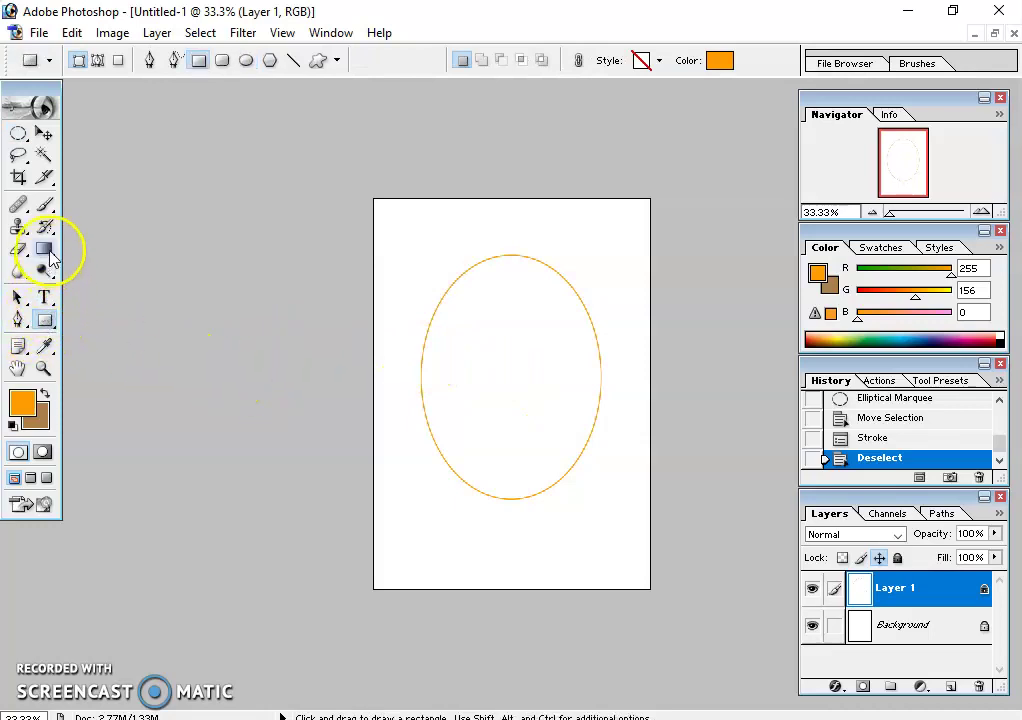
click(46, 322)
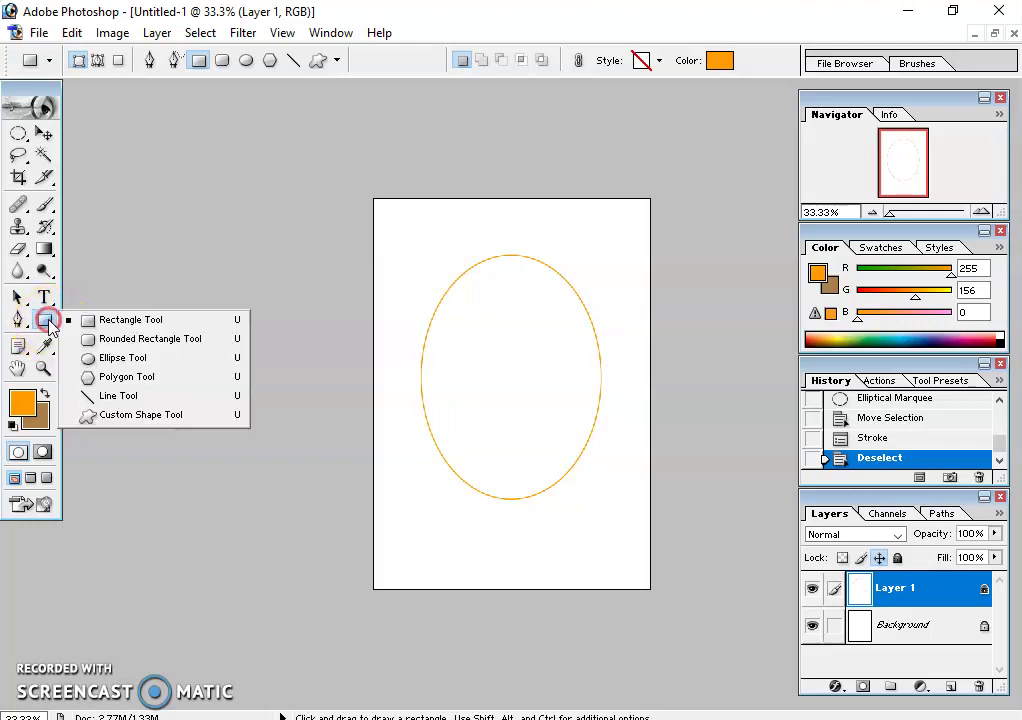
click(107, 360)
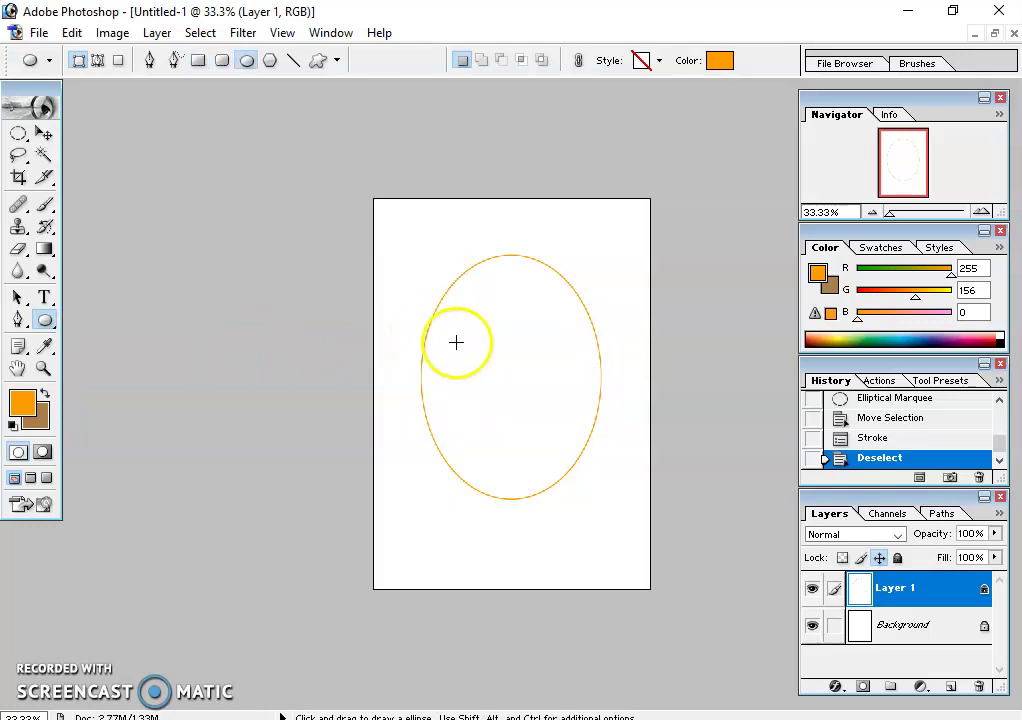
drag(448, 303, 590, 504)
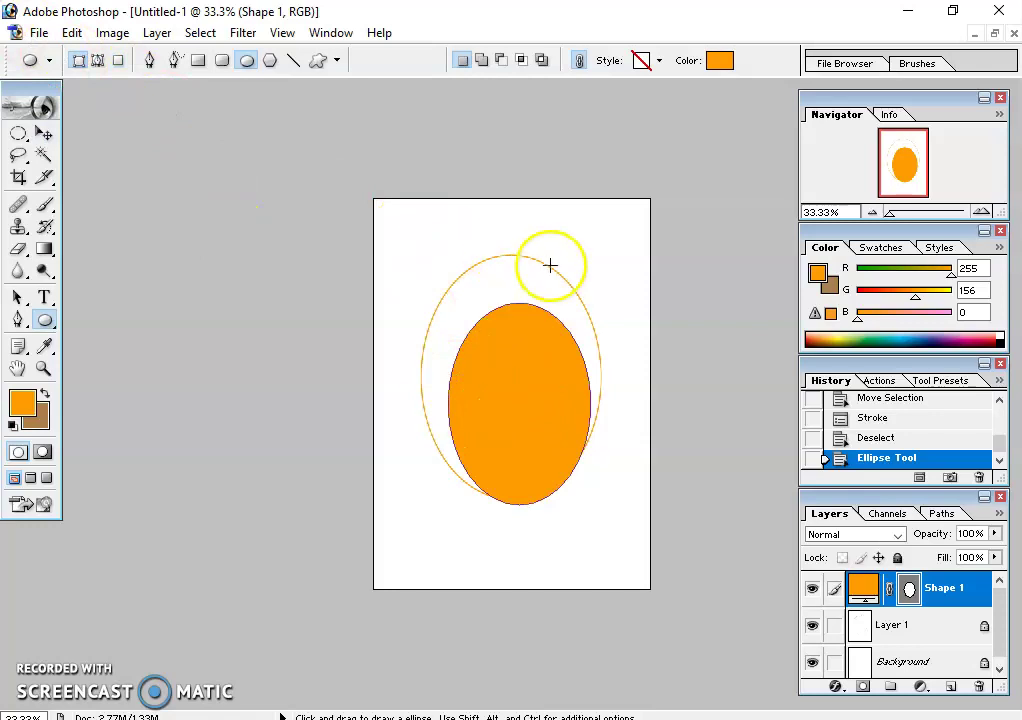
click(43, 138)
drag(504, 397, 490, 359)
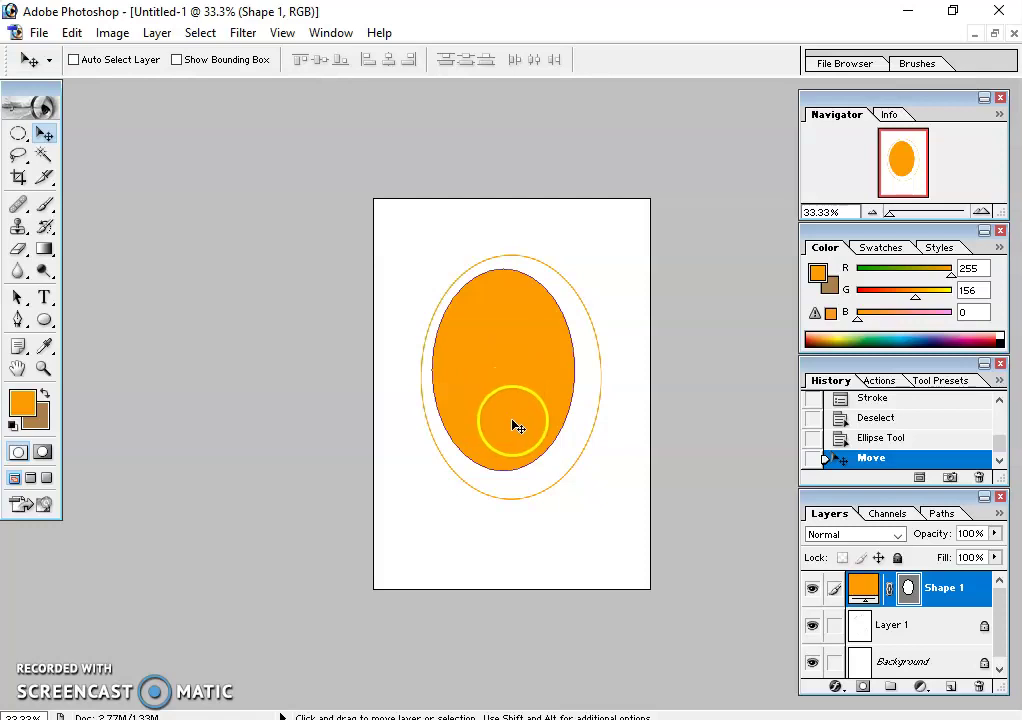
Scale the filled ellipse to 114.0% width and 111.4% height and center it within the outline, leaving a narrow even gap.
key(ctrl+t)
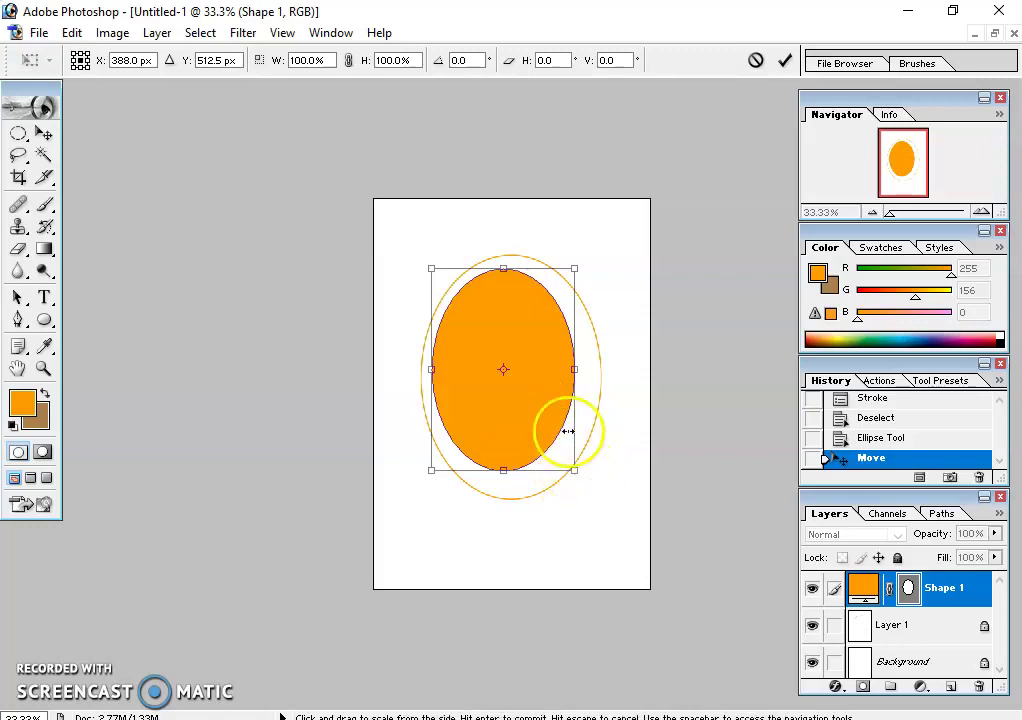
drag(576, 370, 591, 370)
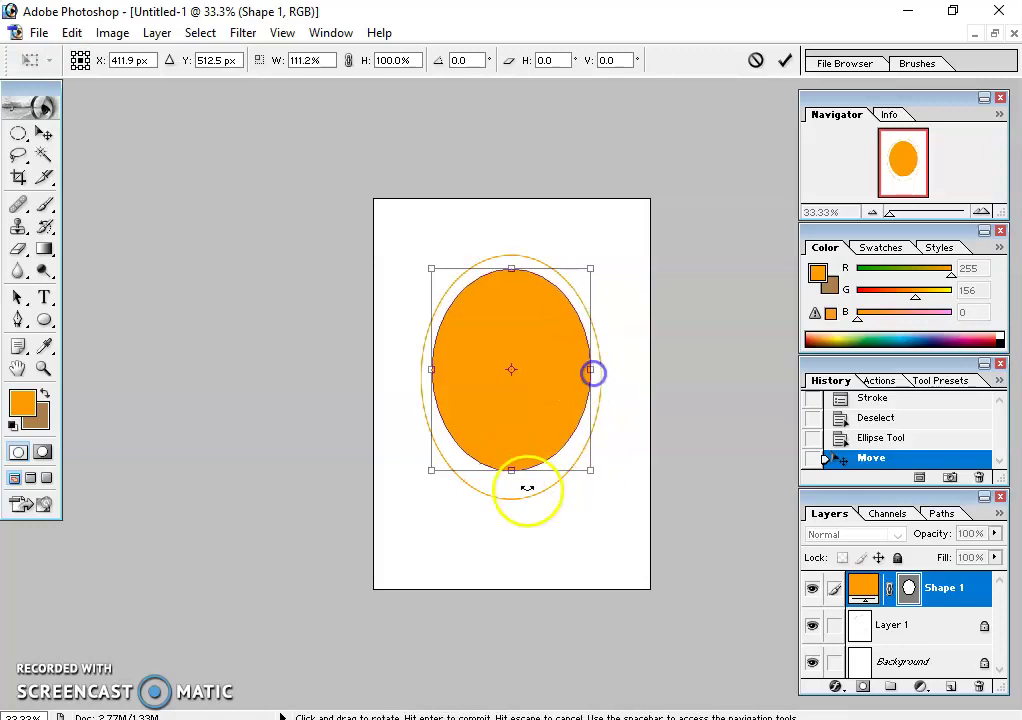
drag(511, 470, 511, 489)
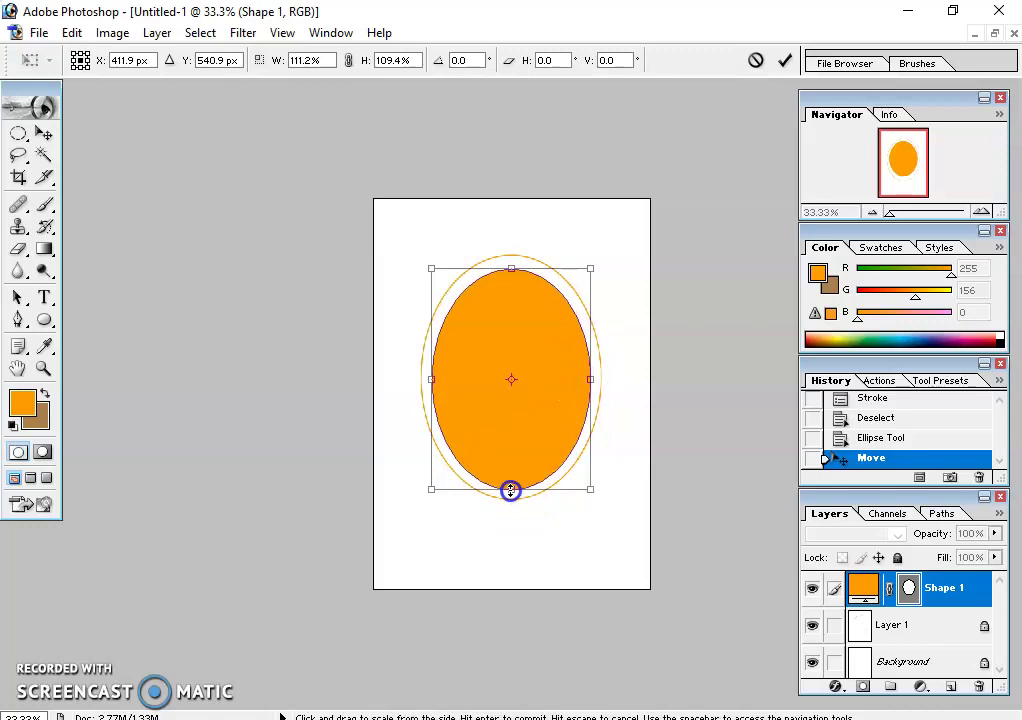
drag(509, 266, 509, 262)
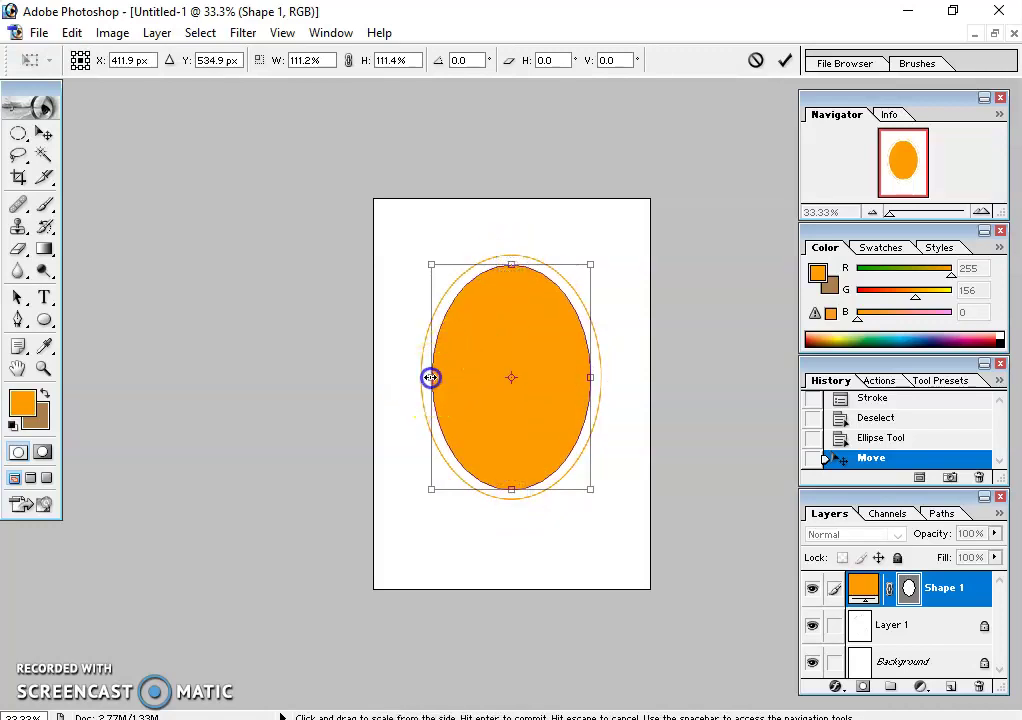
drag(430, 377, 468, 373)
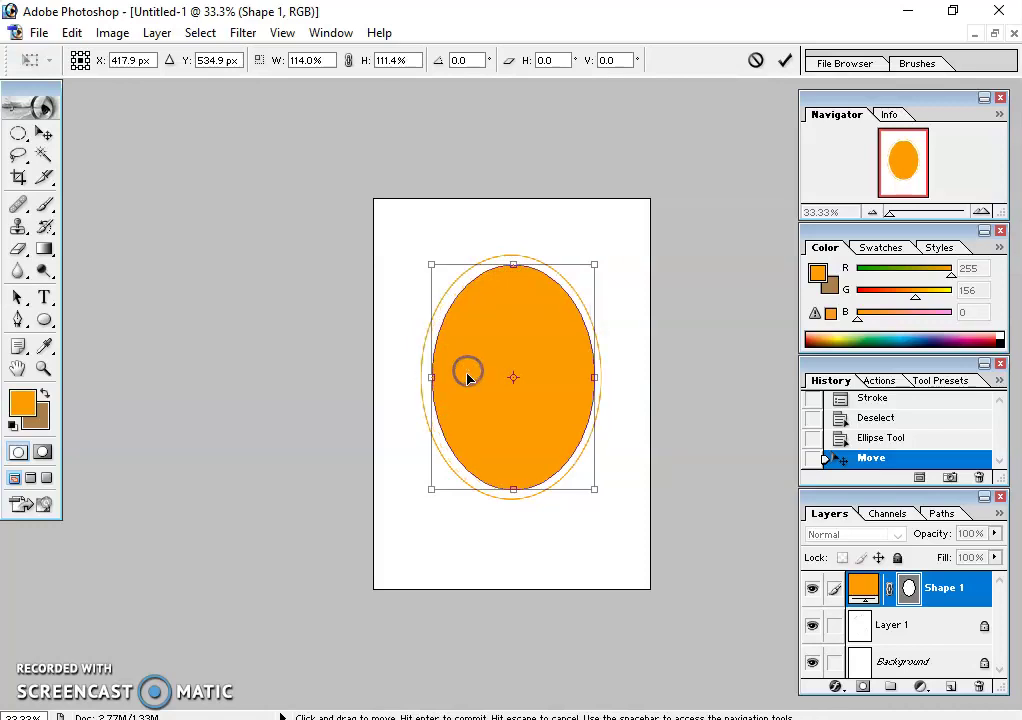
key(Left)
key(Left)
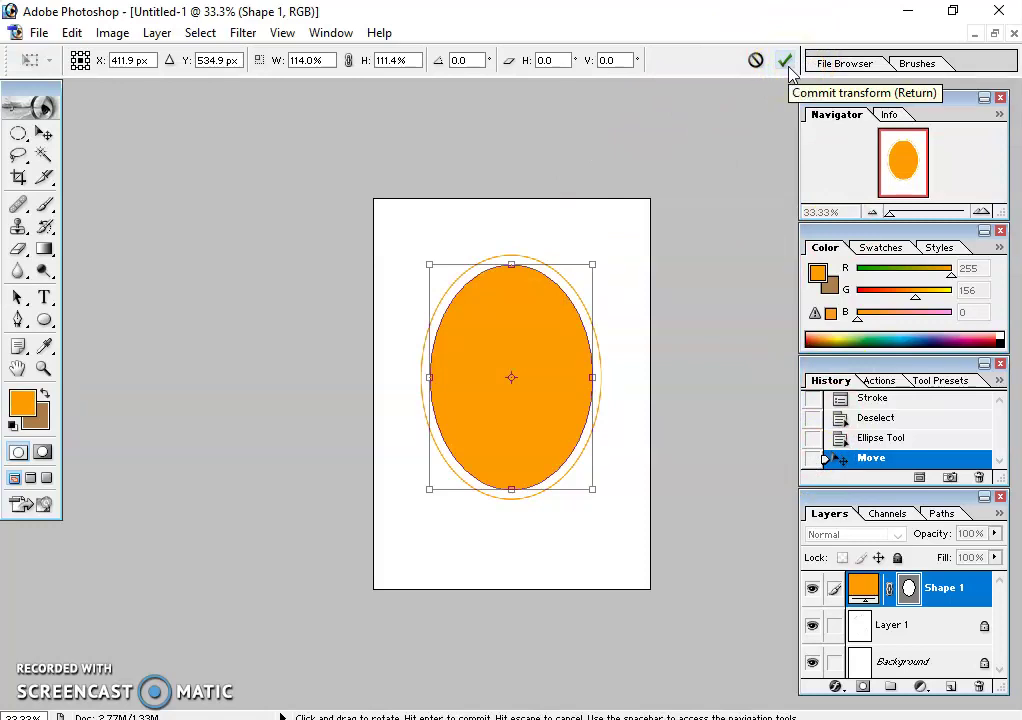
click(786, 62)
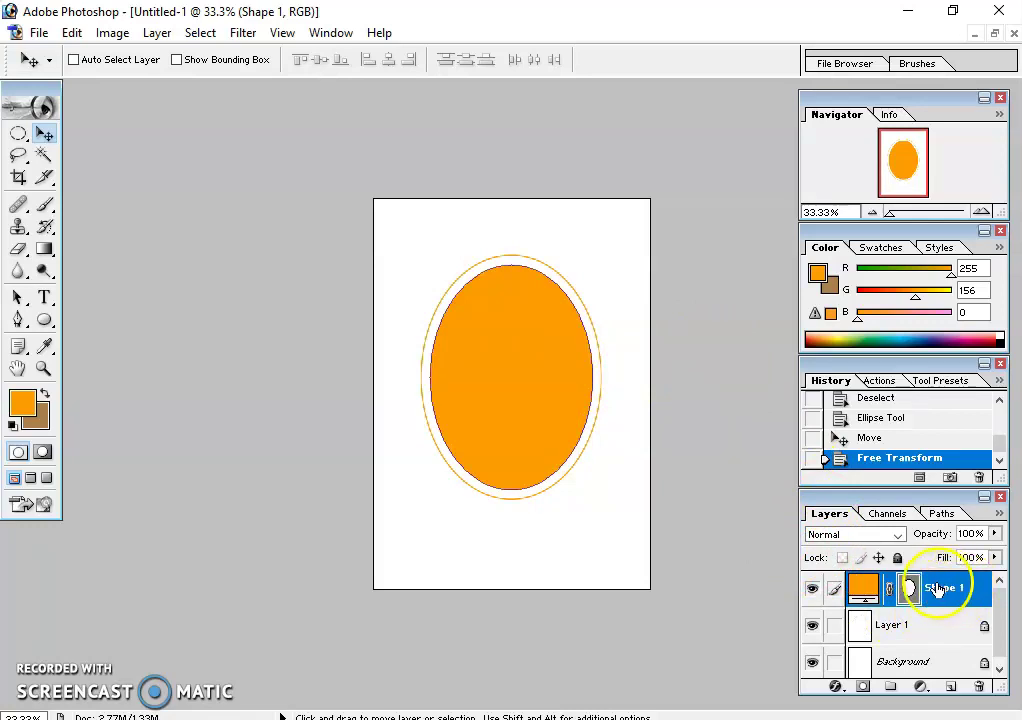
Add a Gradient Overlay to the filled ellipse's layer using the blue, white and gold Chrome preset.
click(866, 589)
right_click(866, 589)
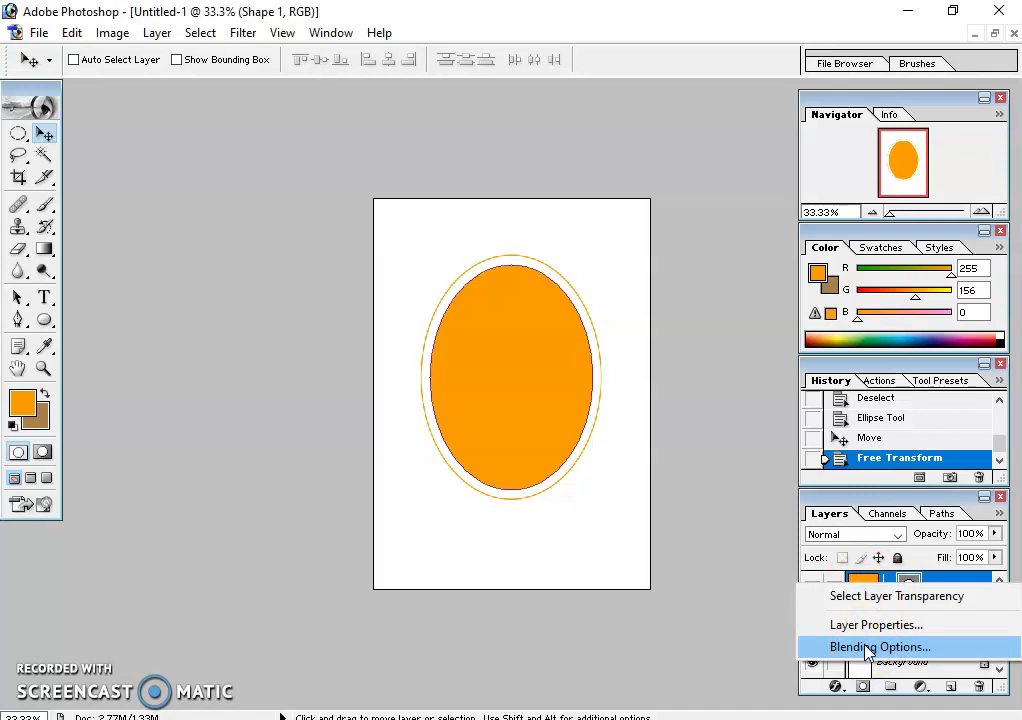
click(868, 648)
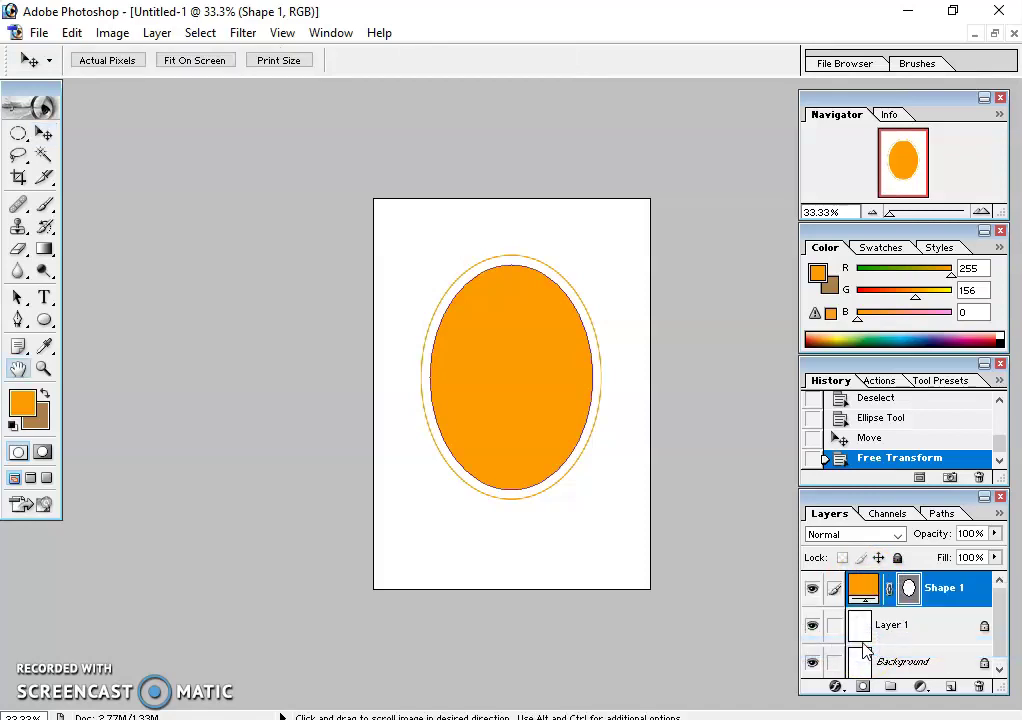
drag(145, 149, 638, 133)
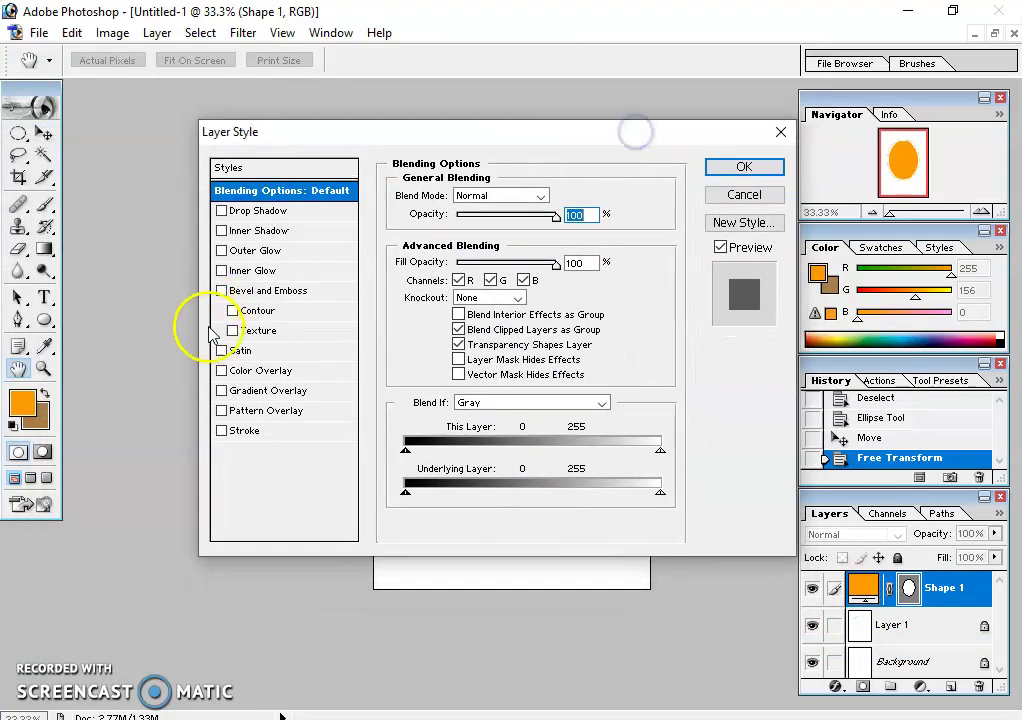
click(250, 393)
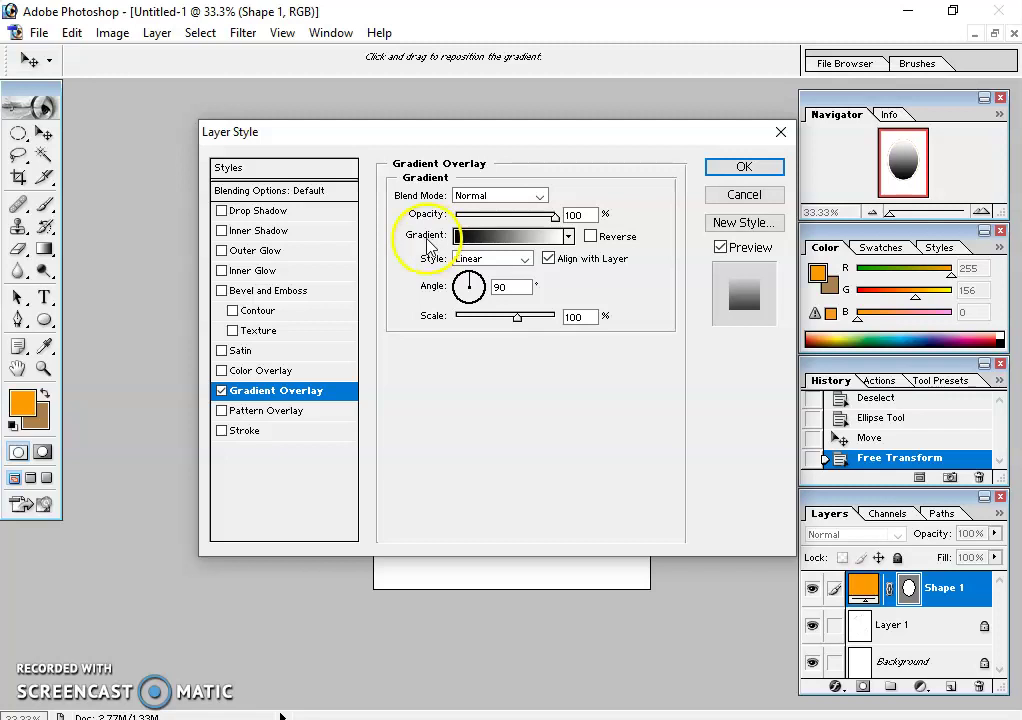
click(568, 238)
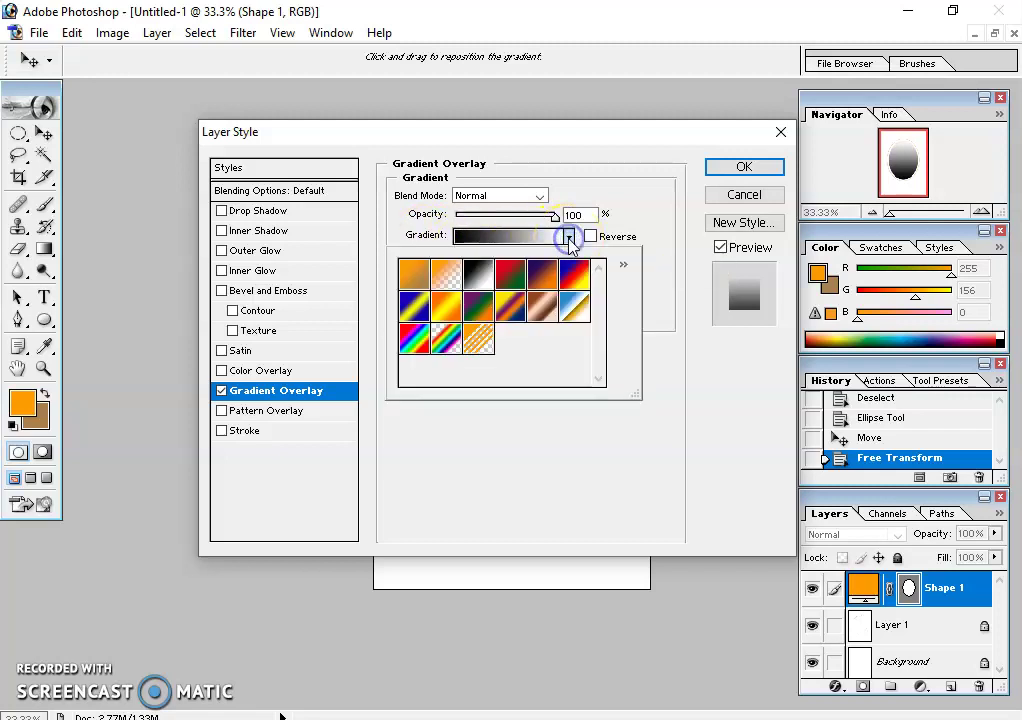
click(576, 314)
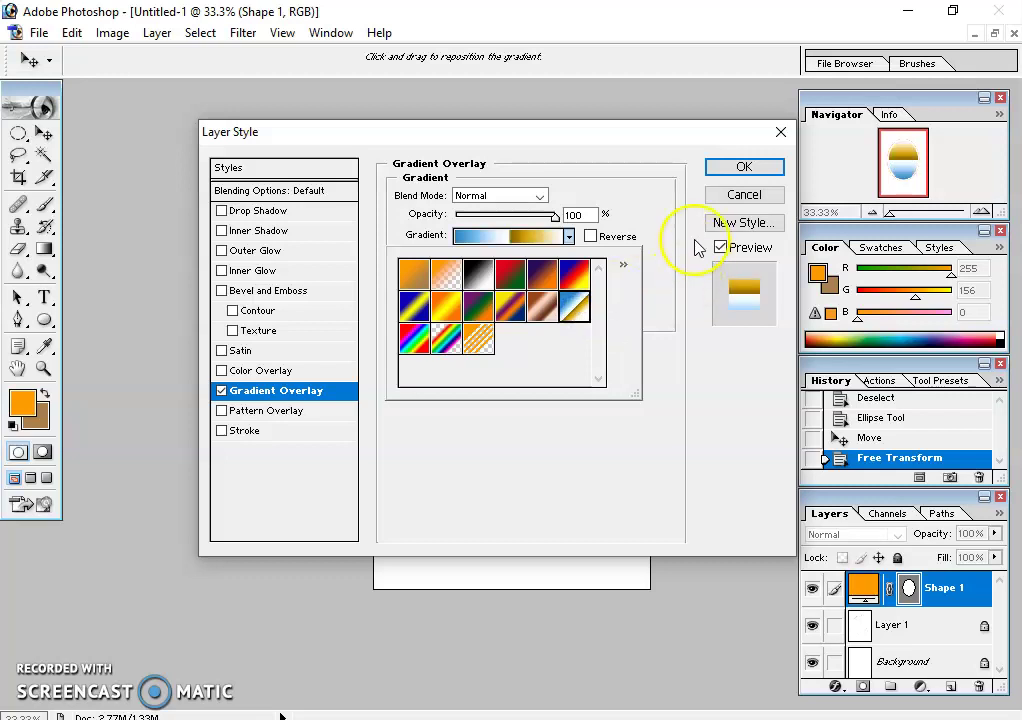
click(679, 228)
Set the gradient overlay's angle to -65°.
click(469, 275)
drag(469, 330, 463, 331)
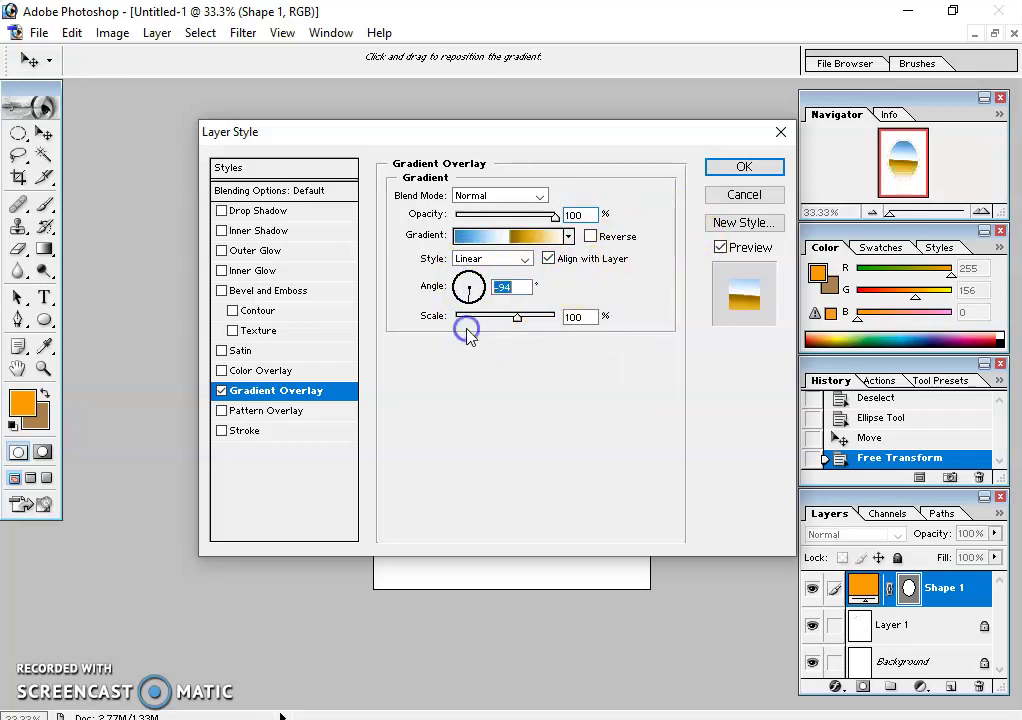
click(522, 243)
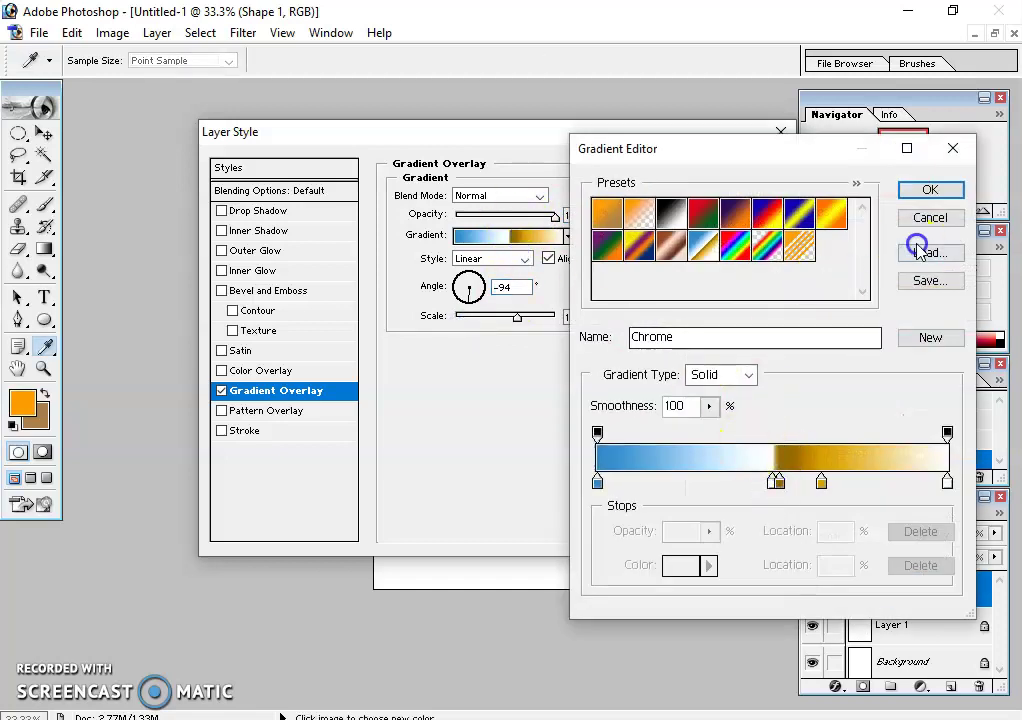
click(953, 148)
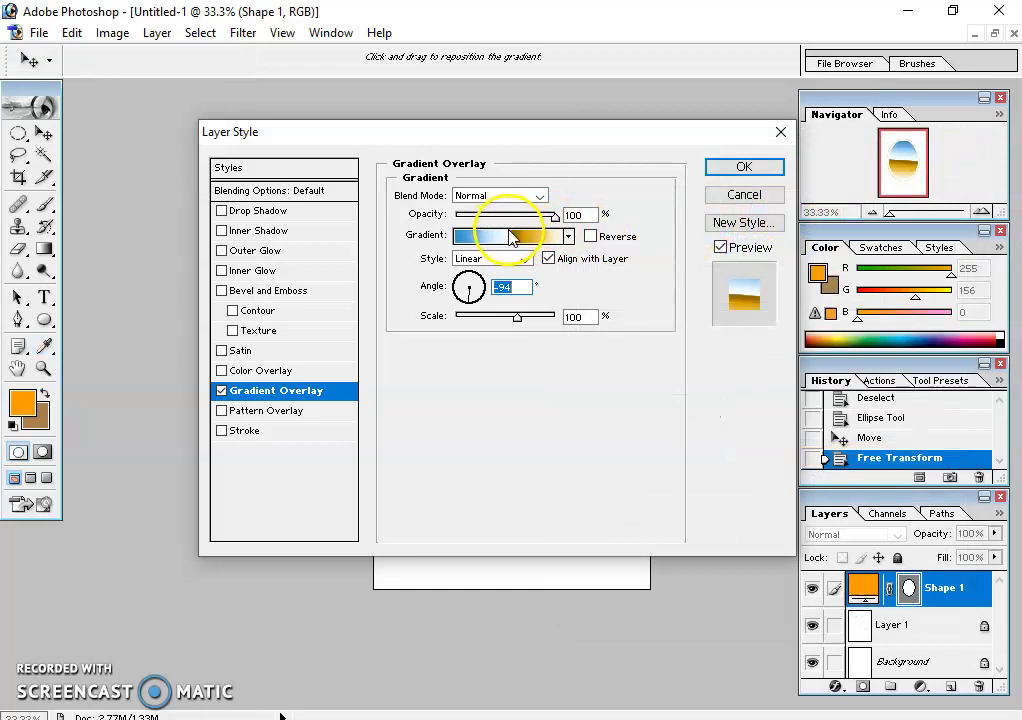
click(480, 309)
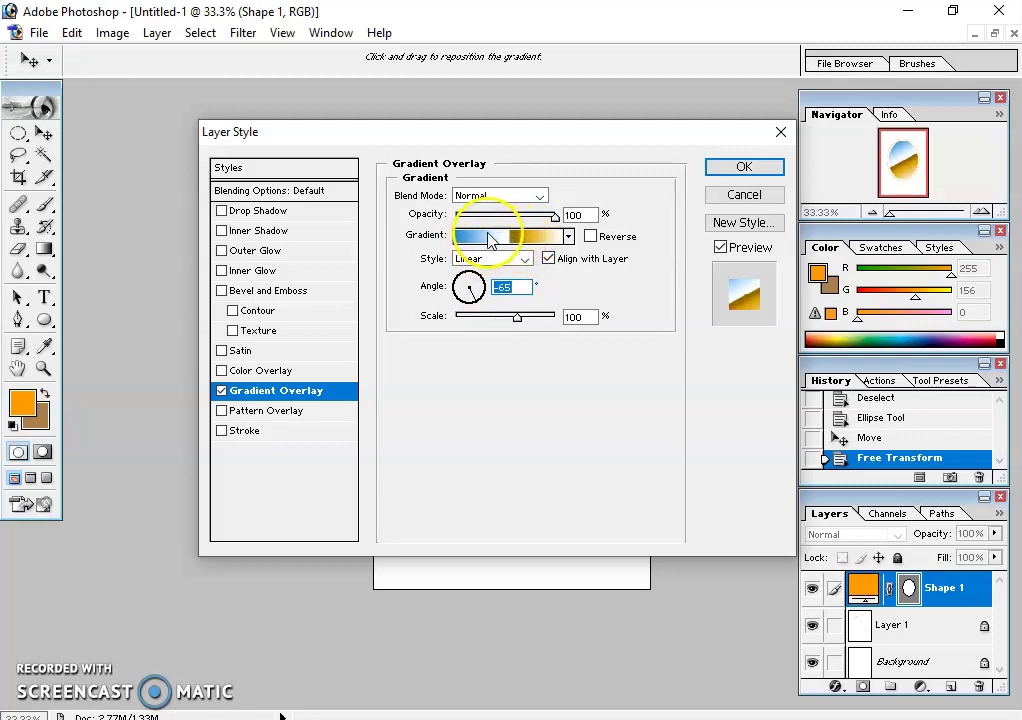
Remove the middle white and dark brown stops from the Chrome gradient, move the gold stop to 49%, and apply the overlay.
click(485, 237)
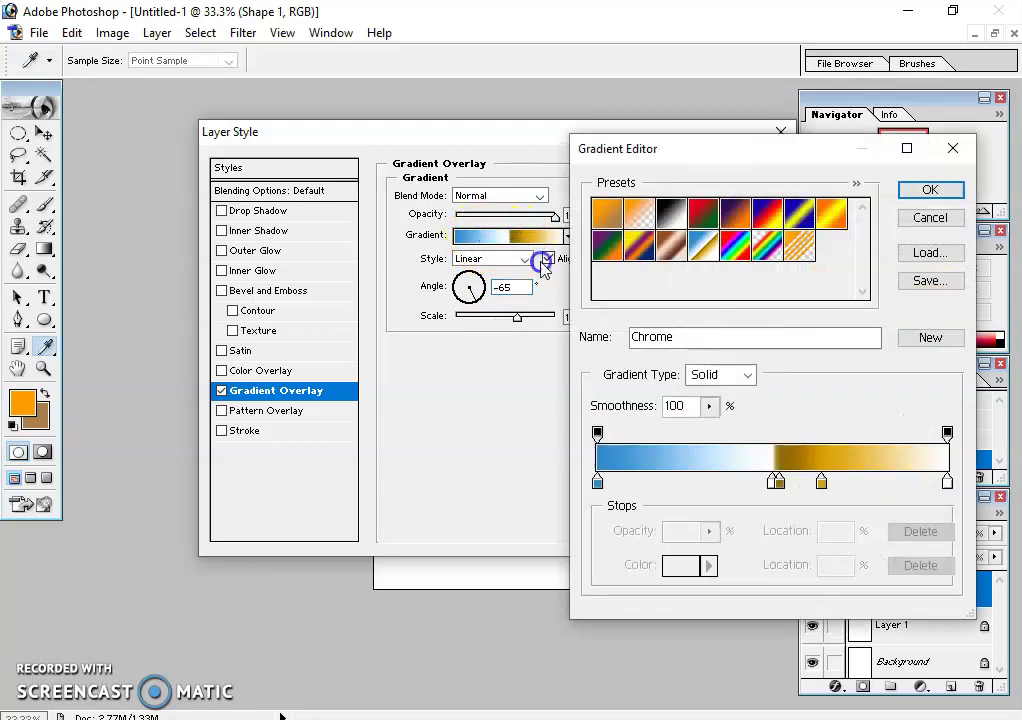
drag(776, 483, 782, 549)
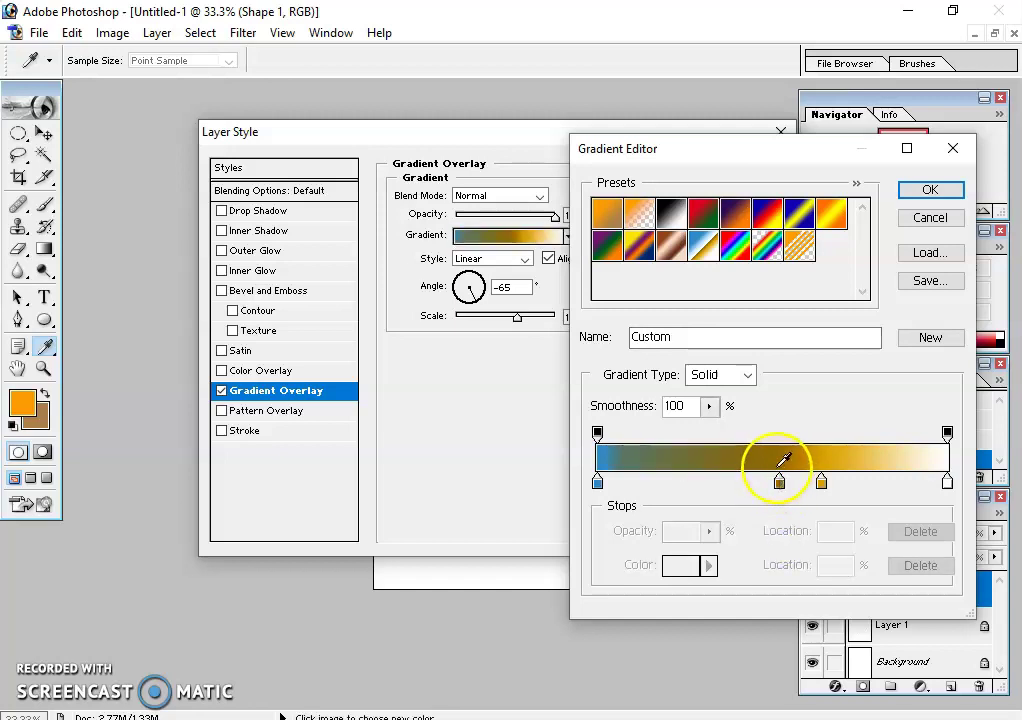
click(779, 484)
drag(778, 485, 764, 590)
click(819, 483)
drag(814, 485, 766, 479)
click(927, 190)
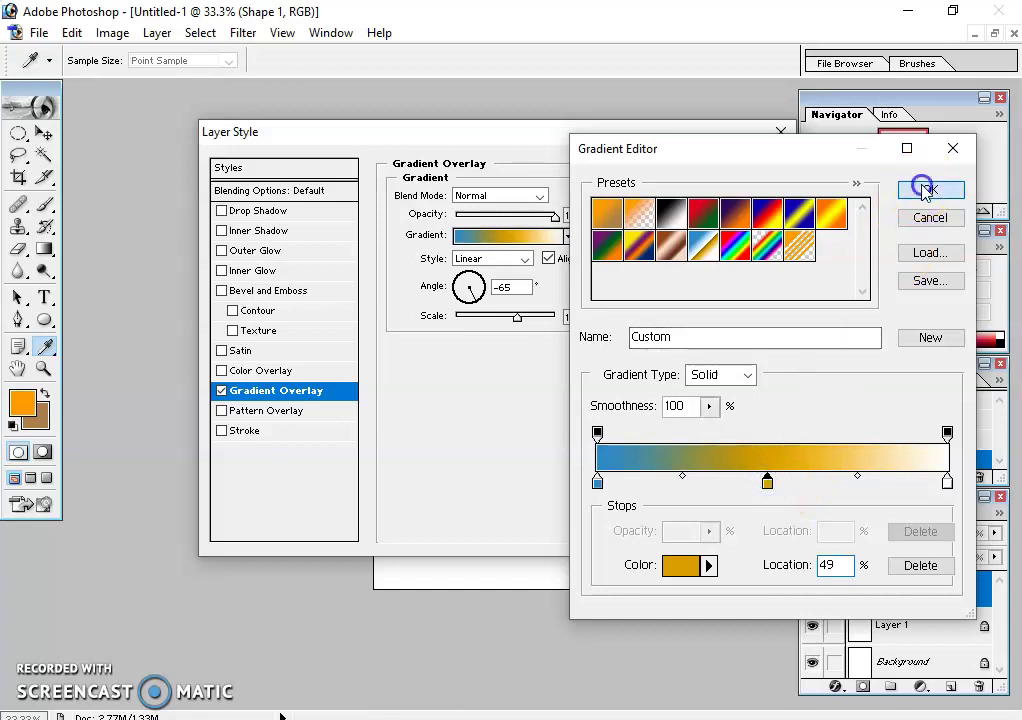
click(748, 166)
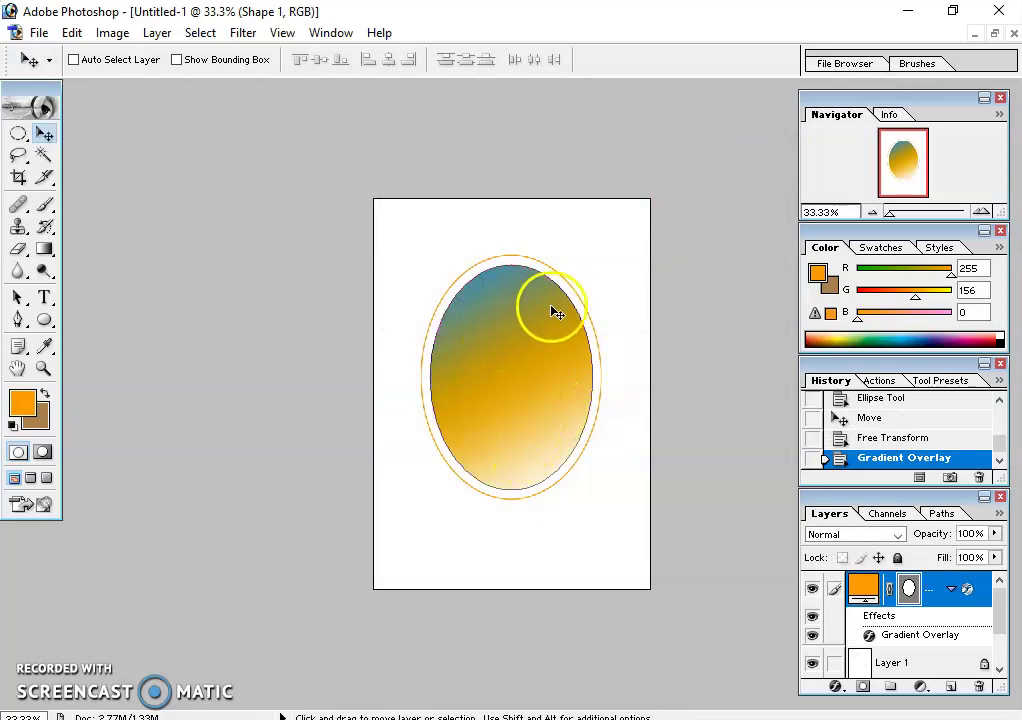
Reopen the ellipse's Gradient Overlay and move the gradient's gold stop to 39%.
right_click(891, 641)
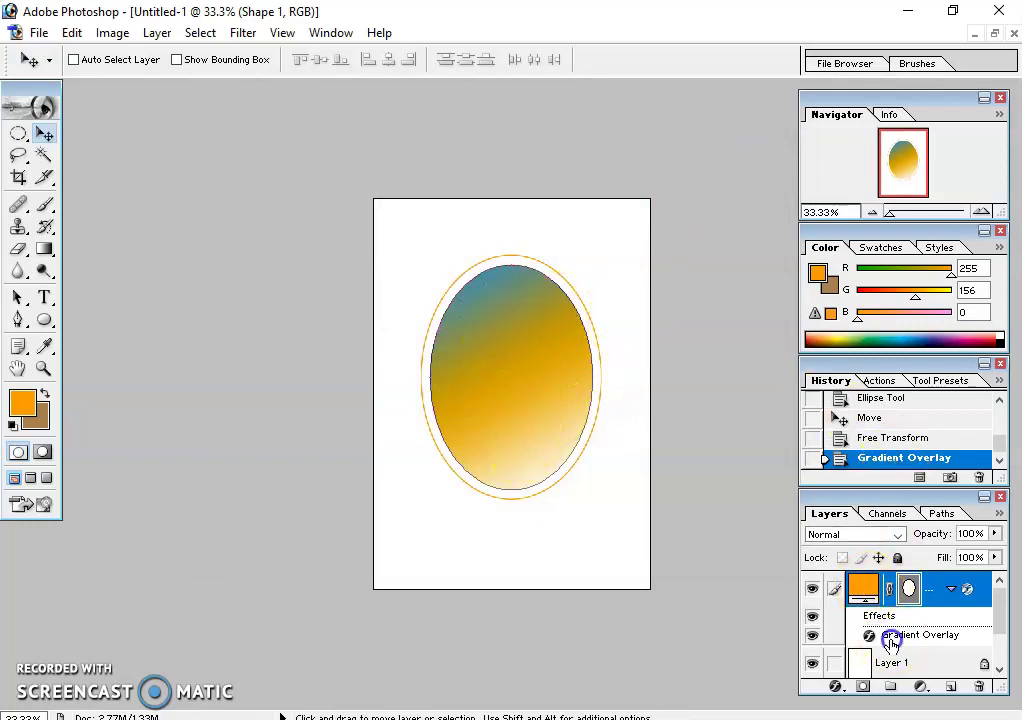
double_click(890, 643)
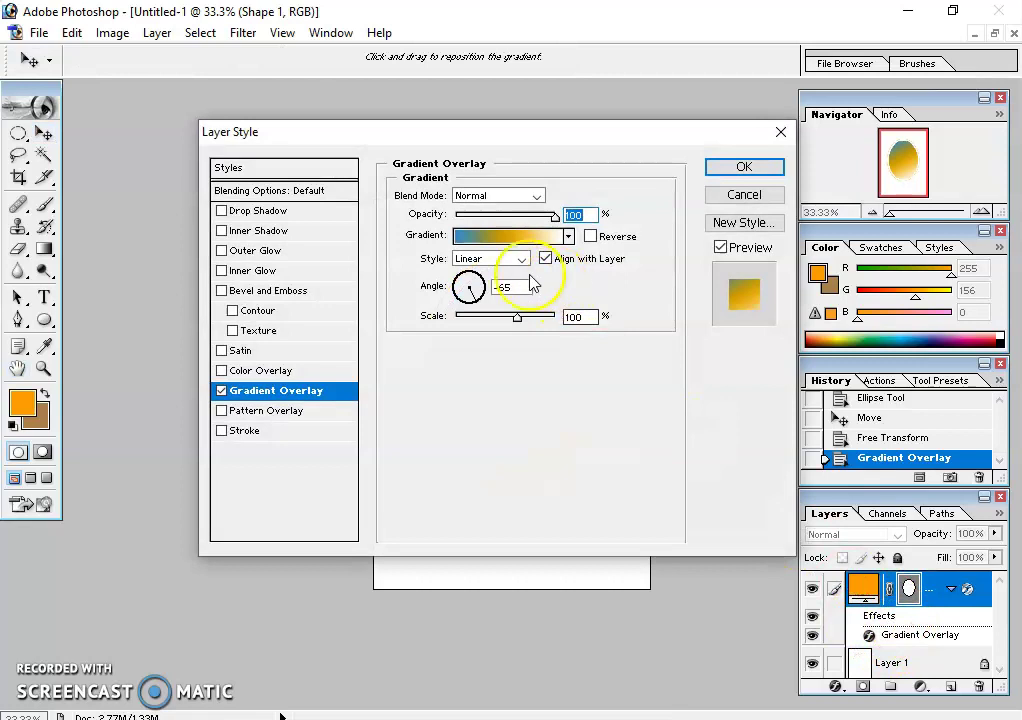
click(498, 253)
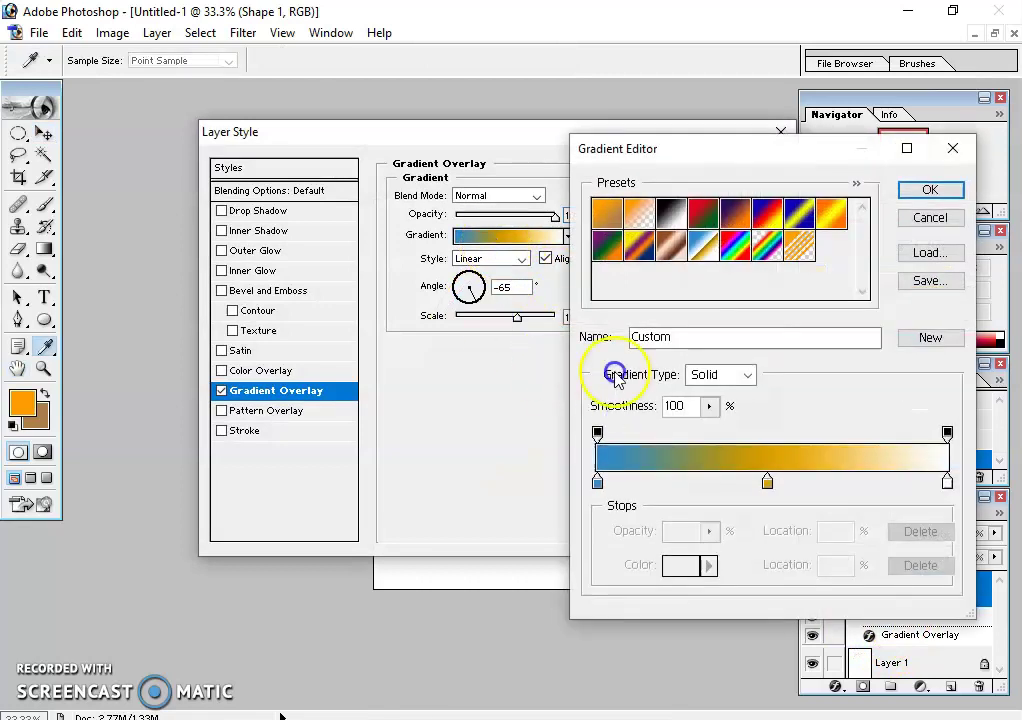
drag(768, 484, 732, 483)
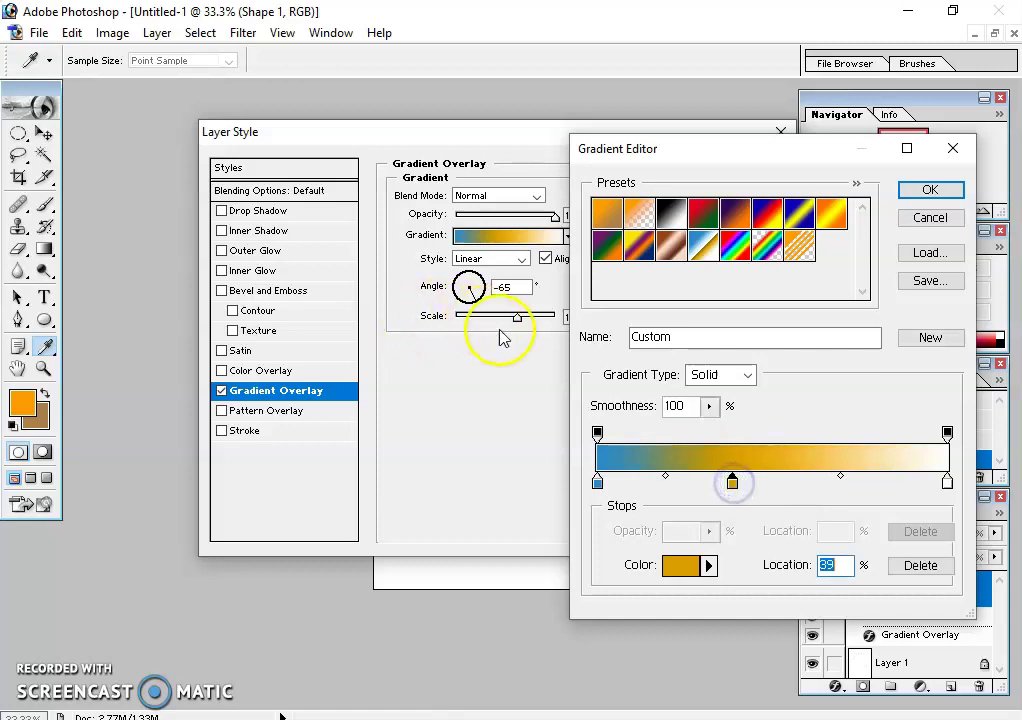
click(914, 181)
click(921, 191)
Set the gradient overlay's scale to 90% and its angle to -90°, and apply the style.
click(517, 317)
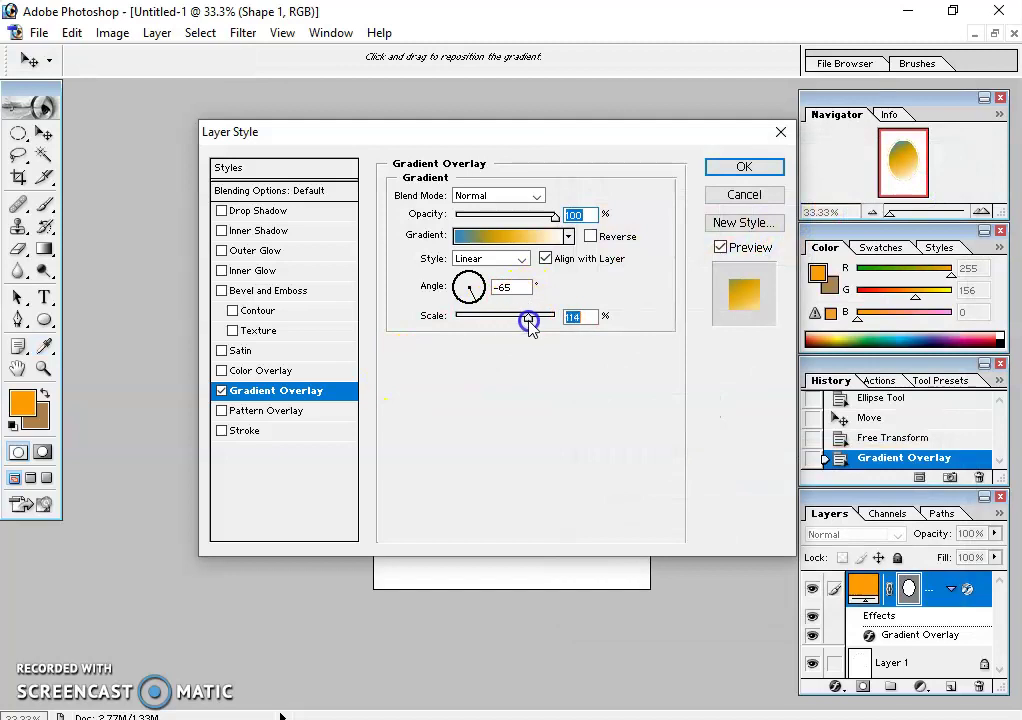
click(472, 305)
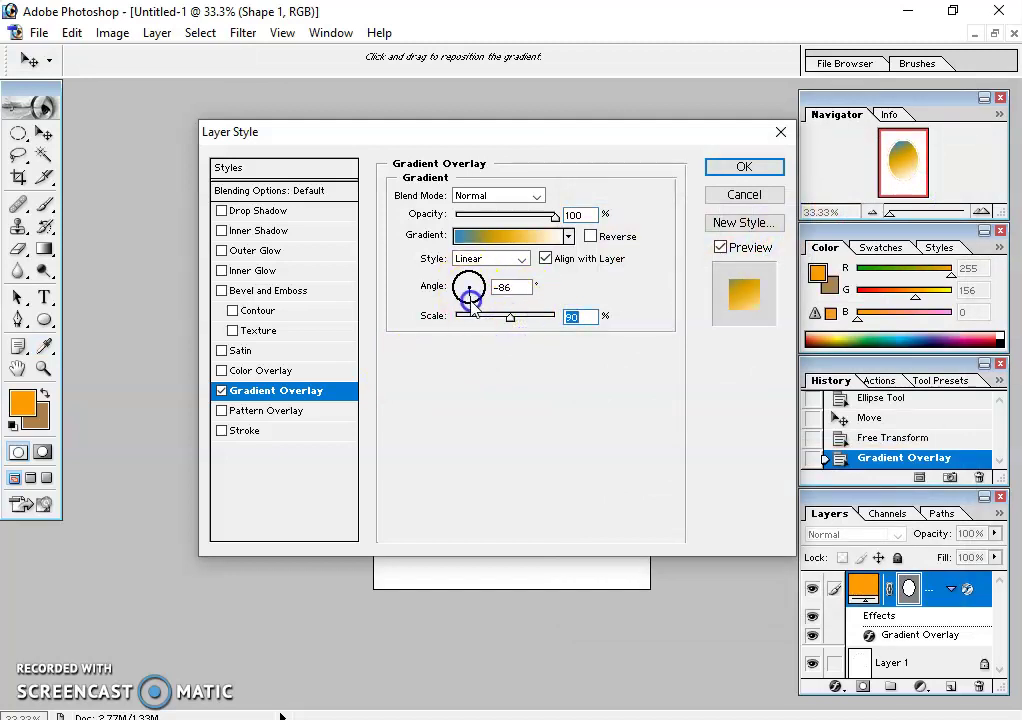
click(745, 164)
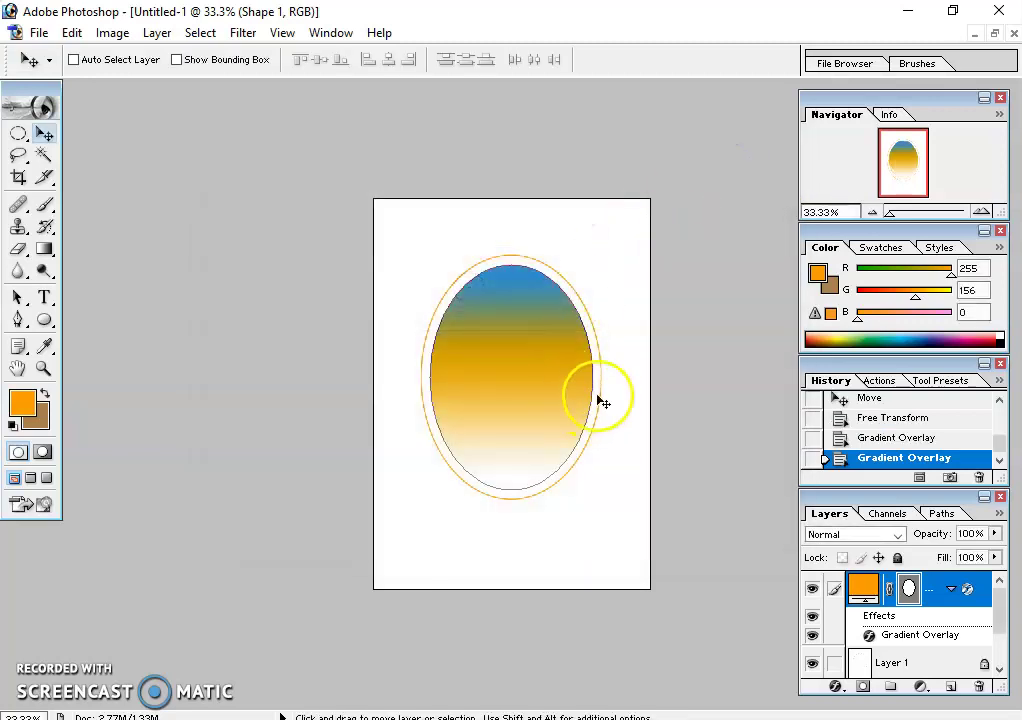
Reopen the inner ellipse's Gradient Overlay, move the gradient's gold stop to 52%, and apply the style.
click(891, 634)
double_click(876, 612)
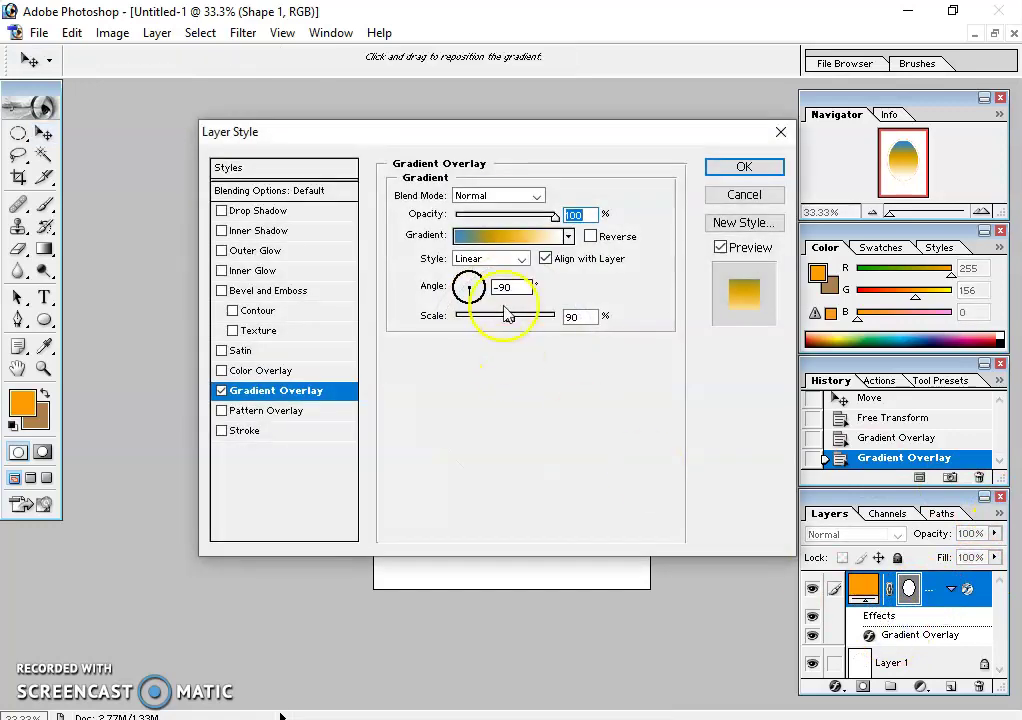
click(508, 238)
drag(737, 482, 781, 484)
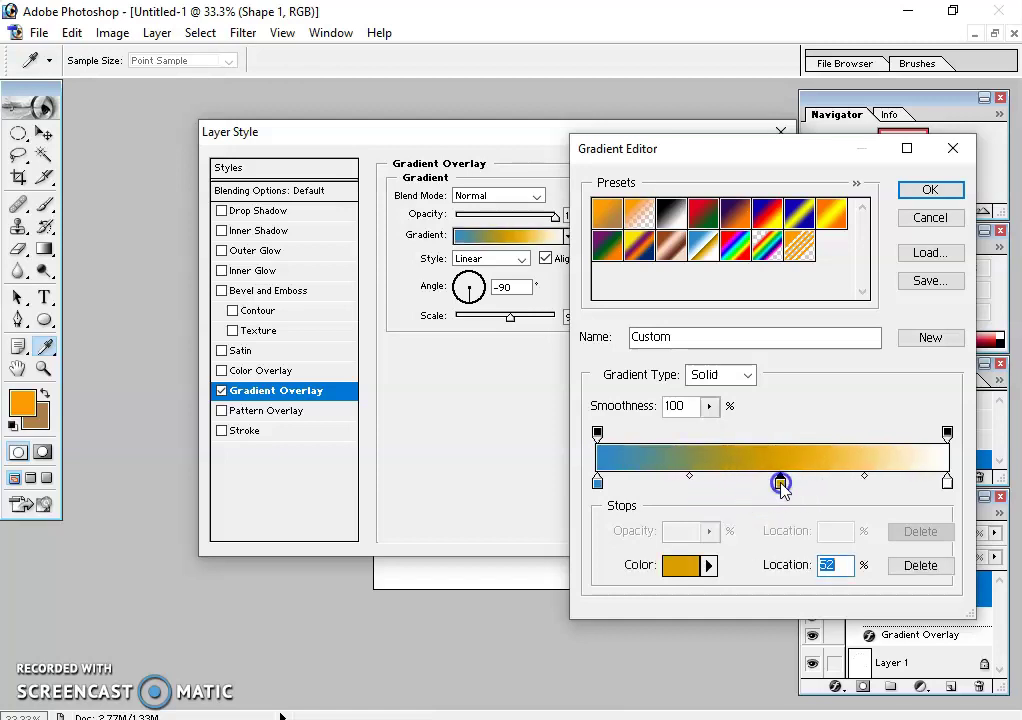
click(926, 189)
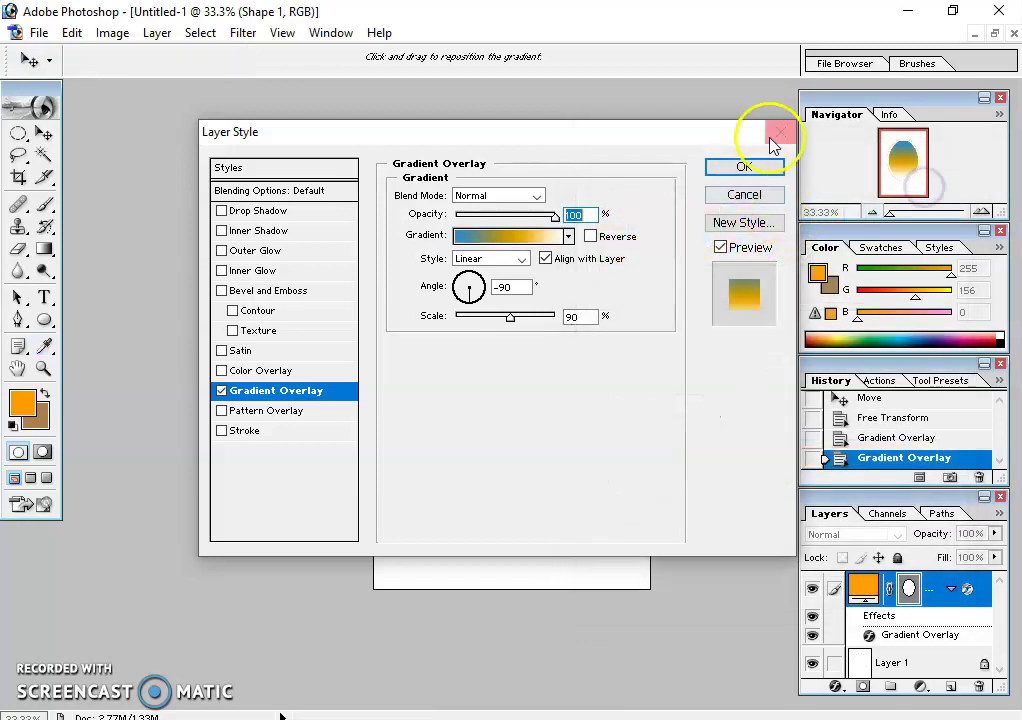
click(752, 165)
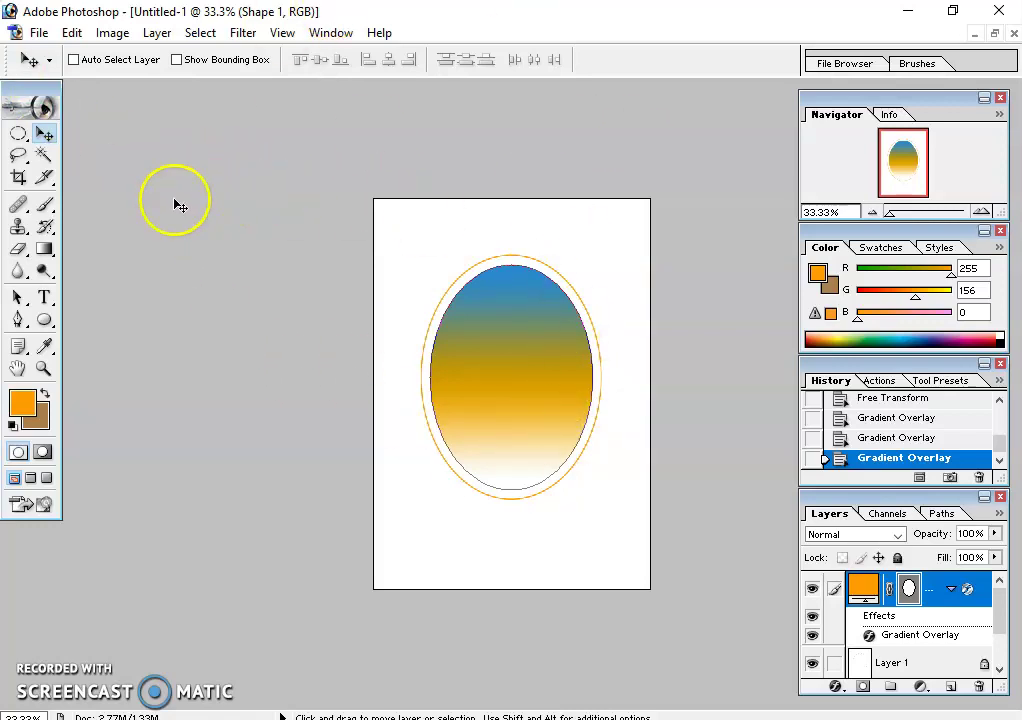
double_click(43, 89)
double_click(43, 89)
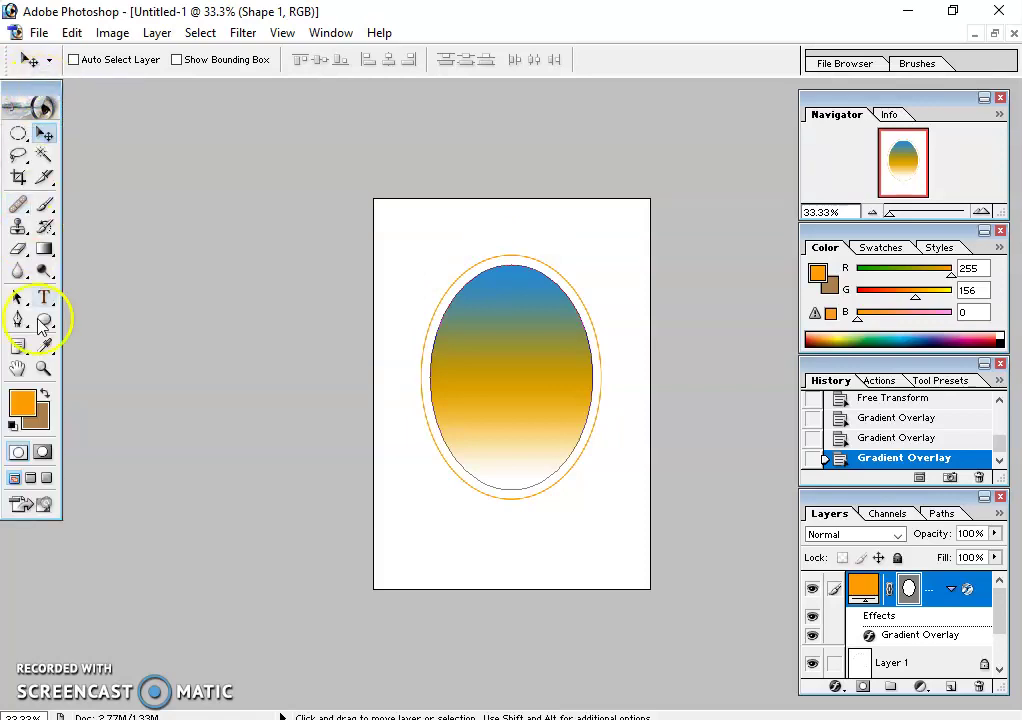
Add the text ALDO in a text box across the ellipse's middle and colour it red (FF0000).
click(44, 297)
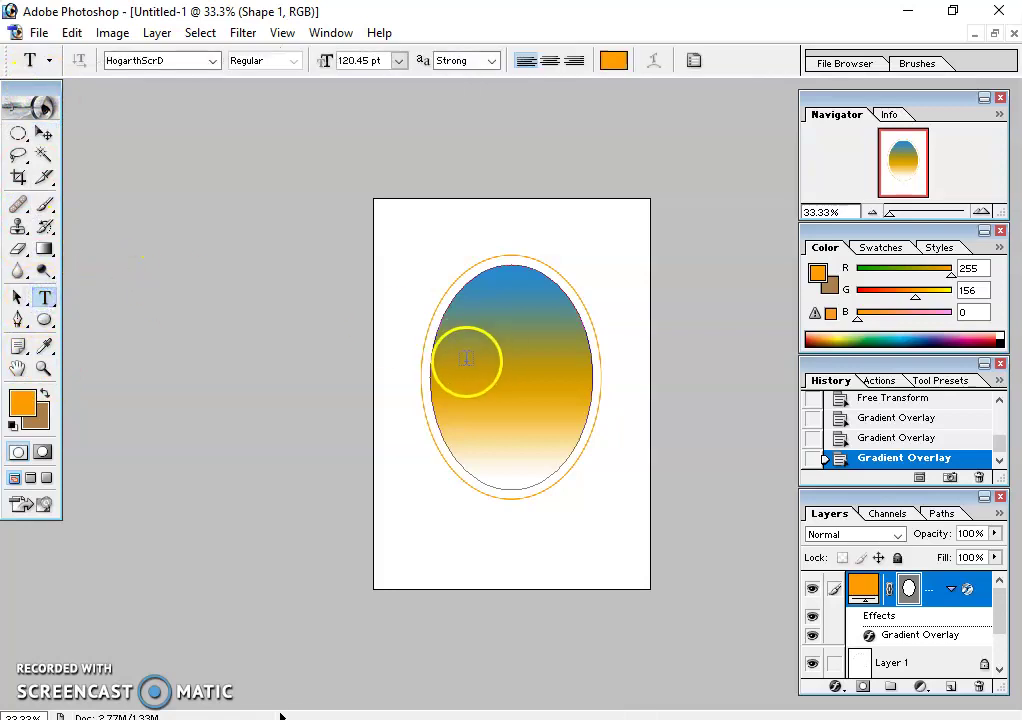
drag(413, 339, 635, 474)
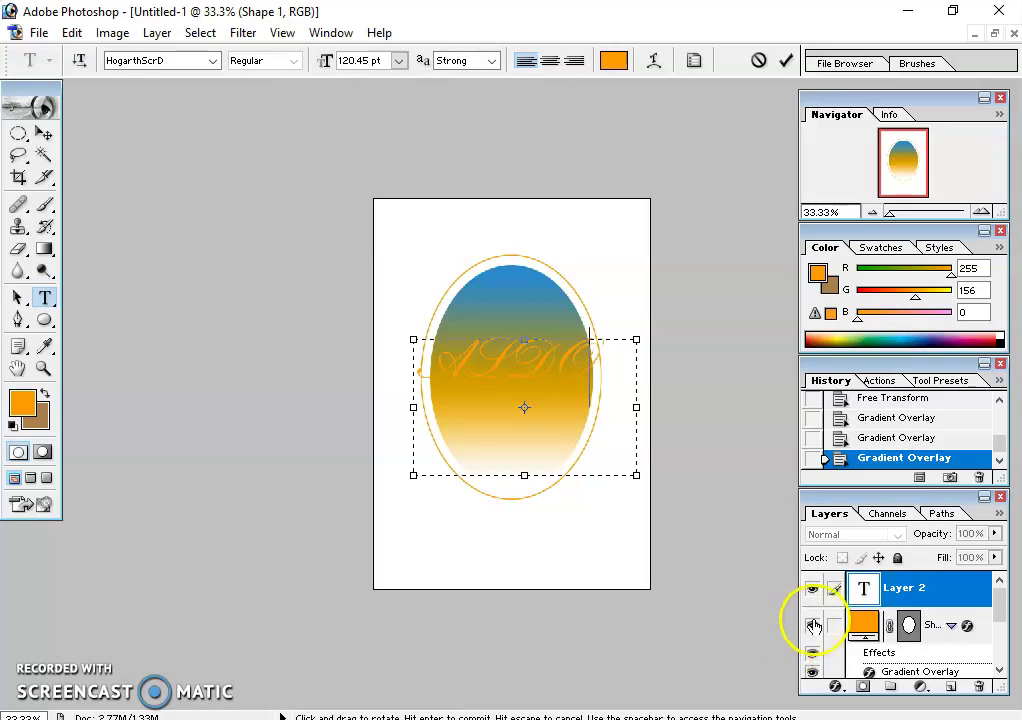
drag(612, 366, 387, 365)
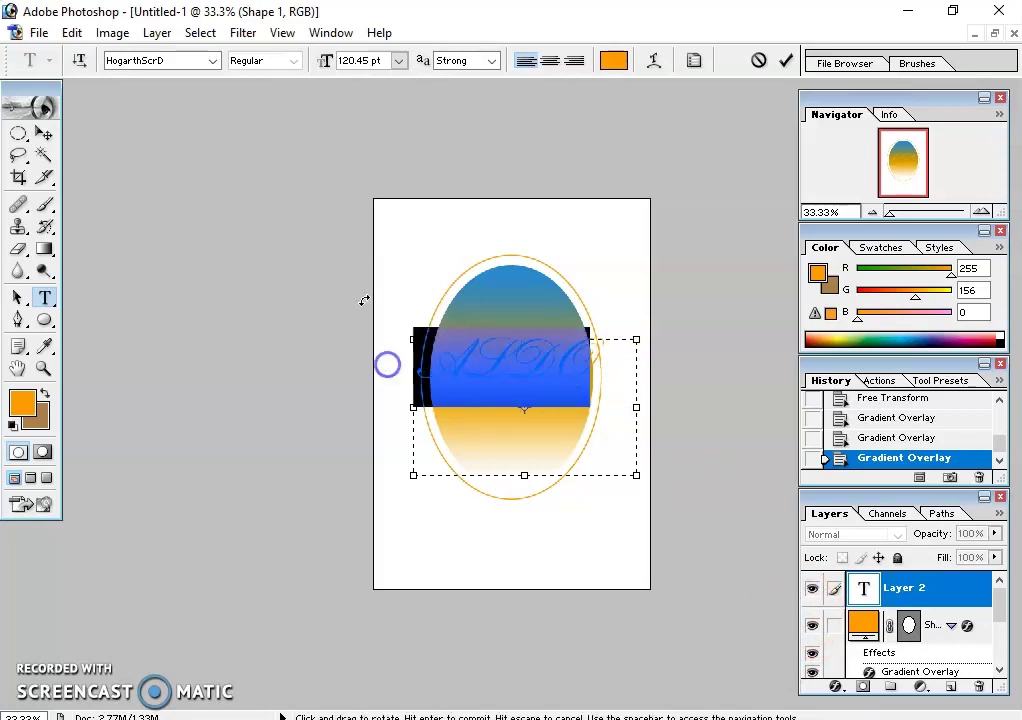
click(614, 62)
click(826, 251)
drag(836, 251, 835, 228)
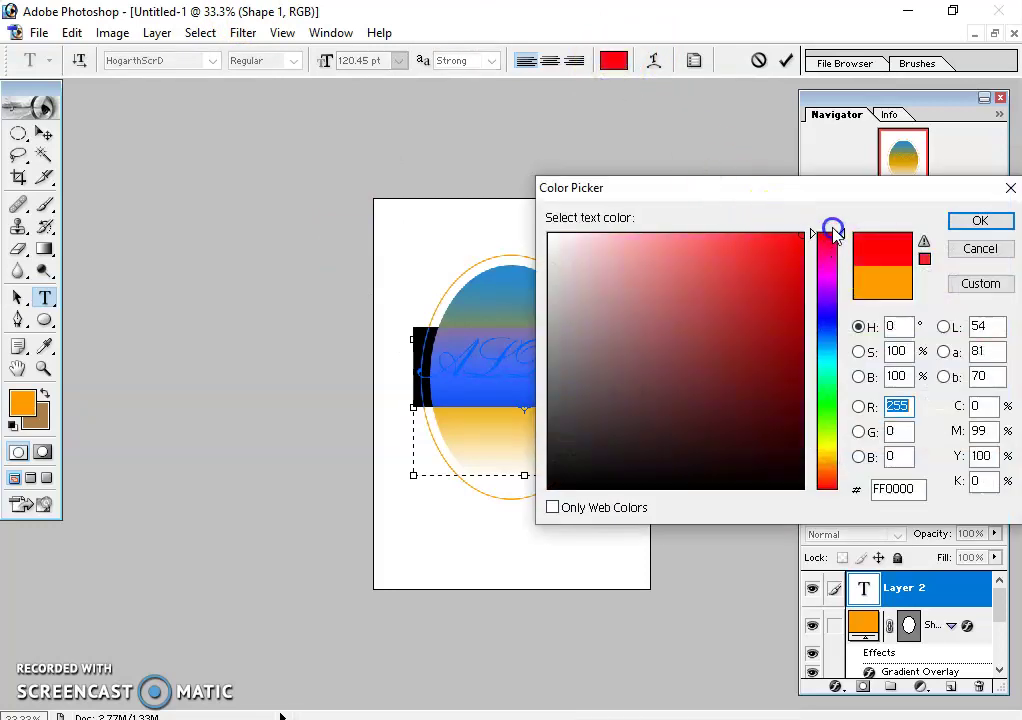
click(980, 221)
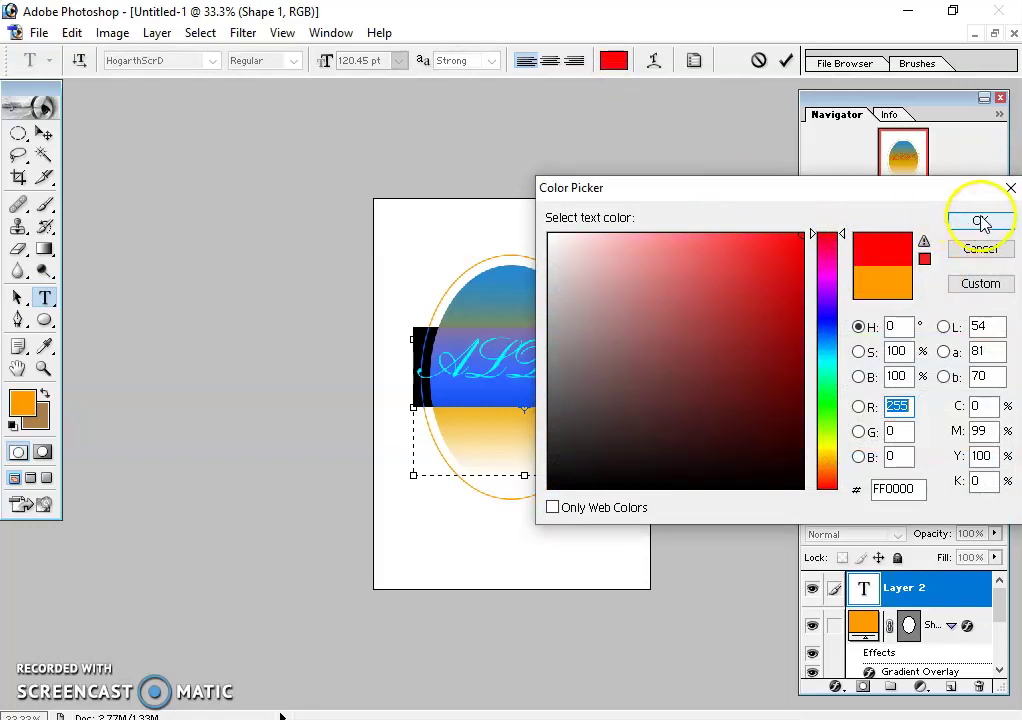
click(617, 367)
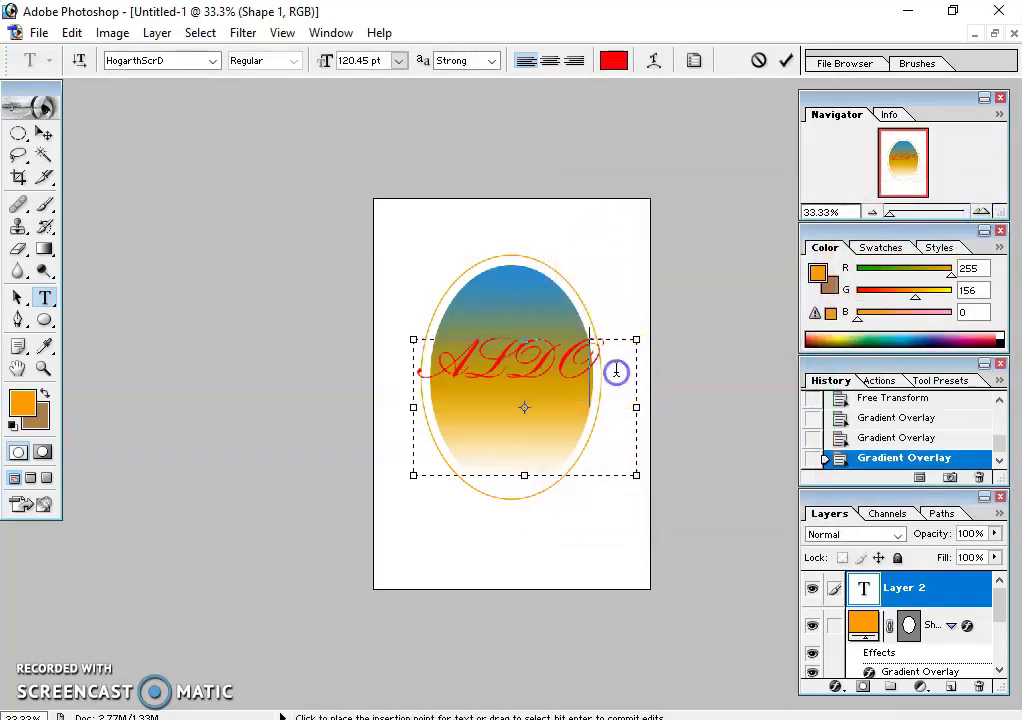
Set the font size of the whole ALDO text to 105 pt.
drag(620, 368, 339, 376)
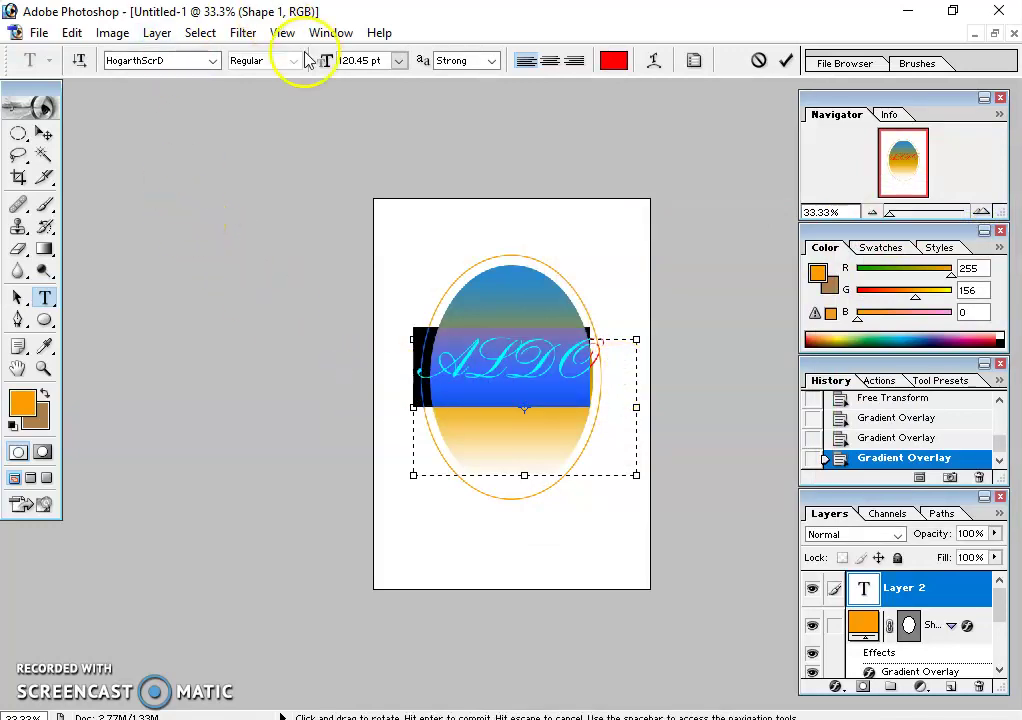
click(399, 61)
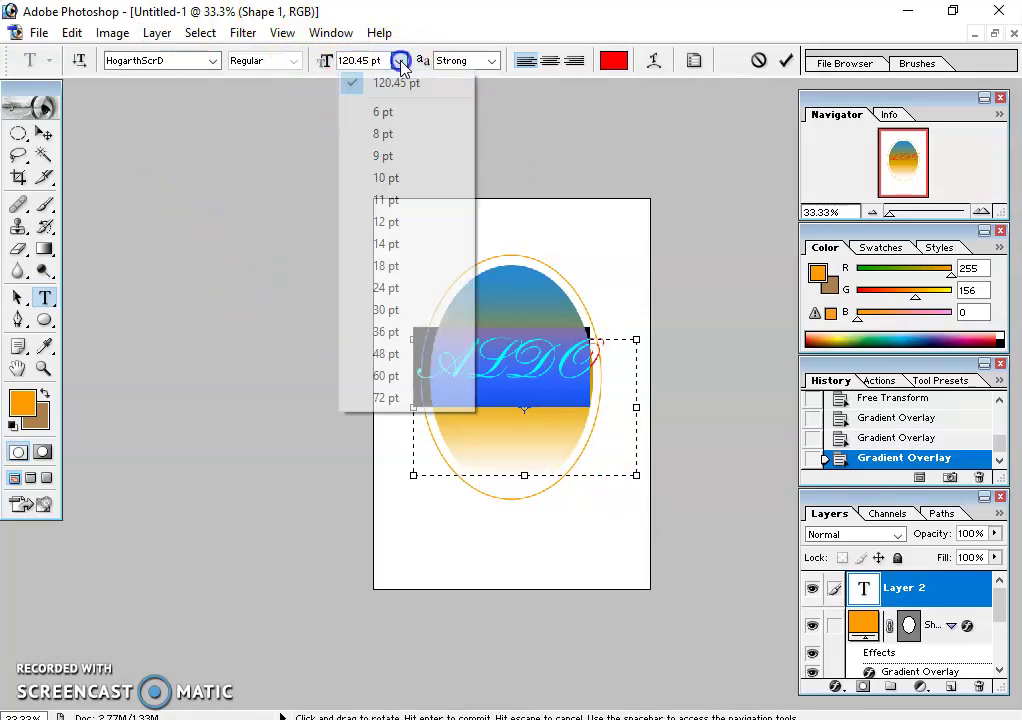
click(400, 61)
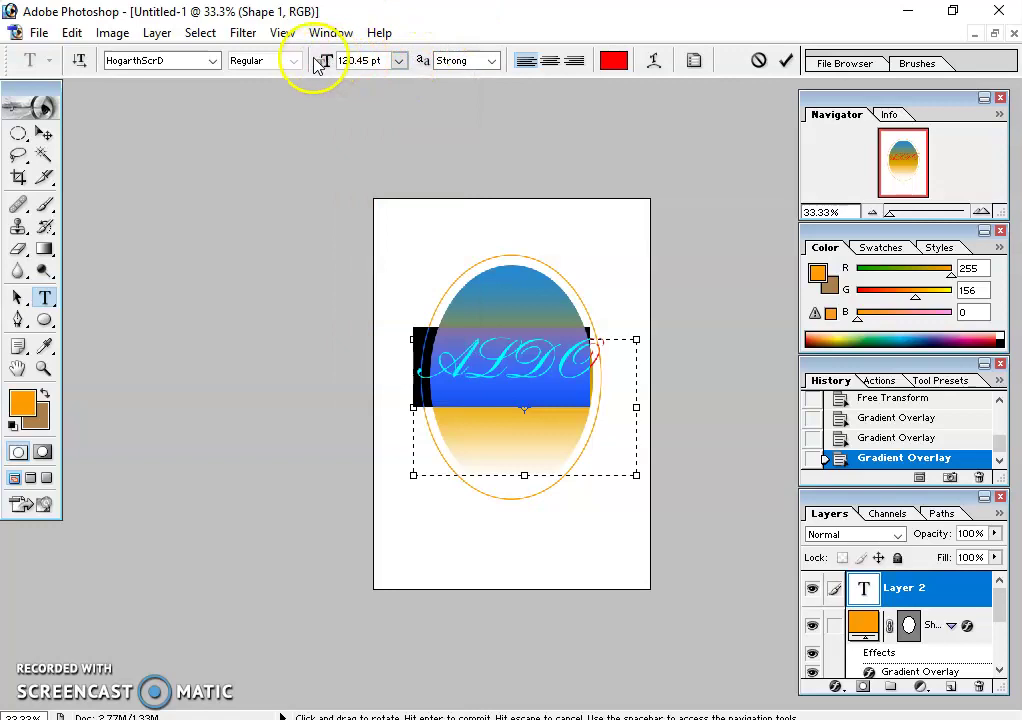
click(402, 63)
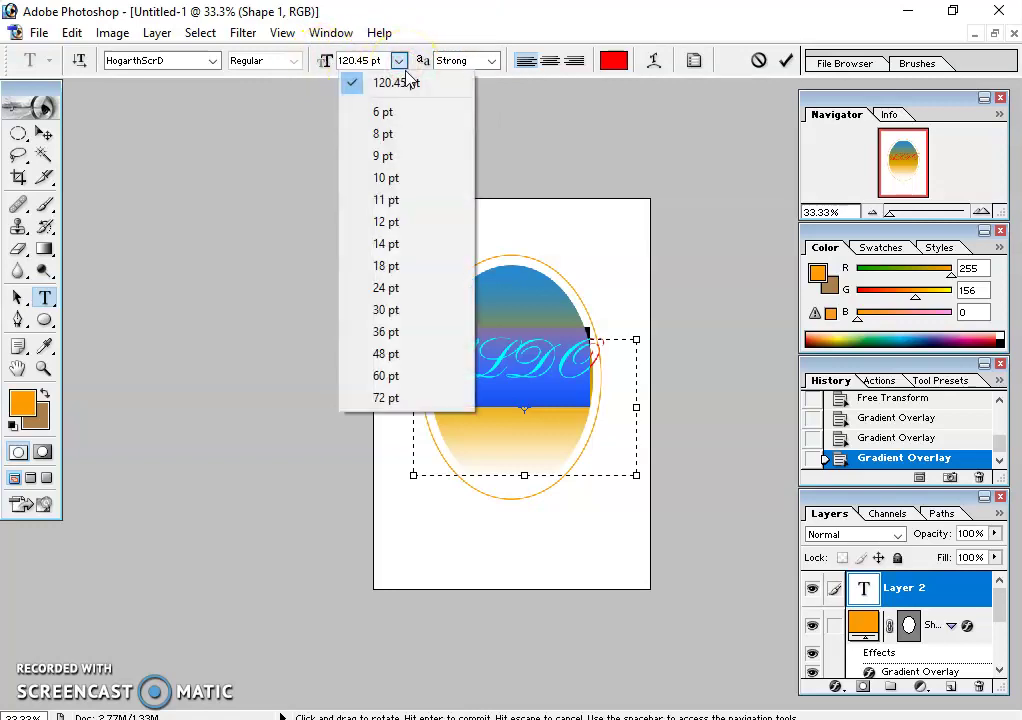
click(386, 398)
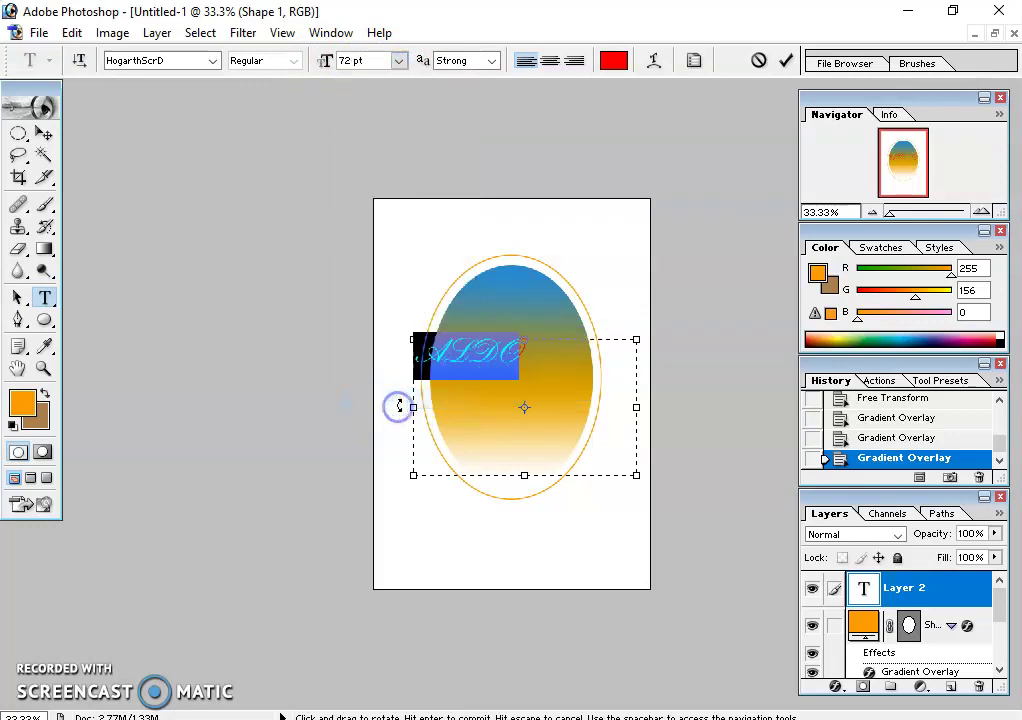
click(348, 62)
click(325, 62)
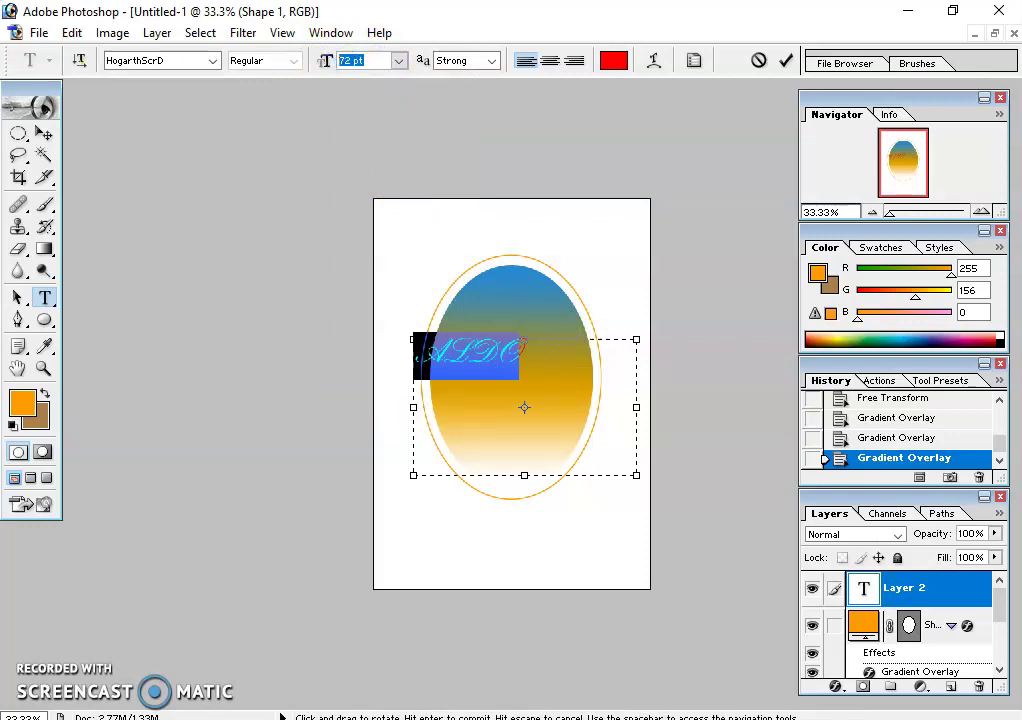
text(105)
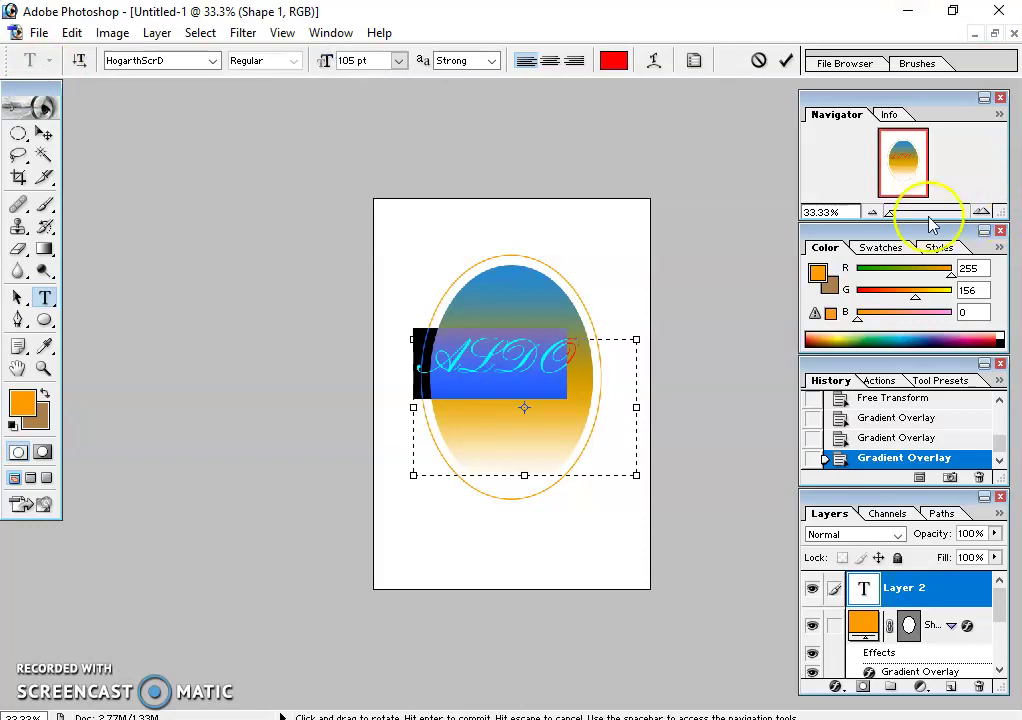
Shrink the text box to fit closely around the ALDO text and commit the text.
drag(637, 409, 593, 414)
drag(498, 475, 508, 409)
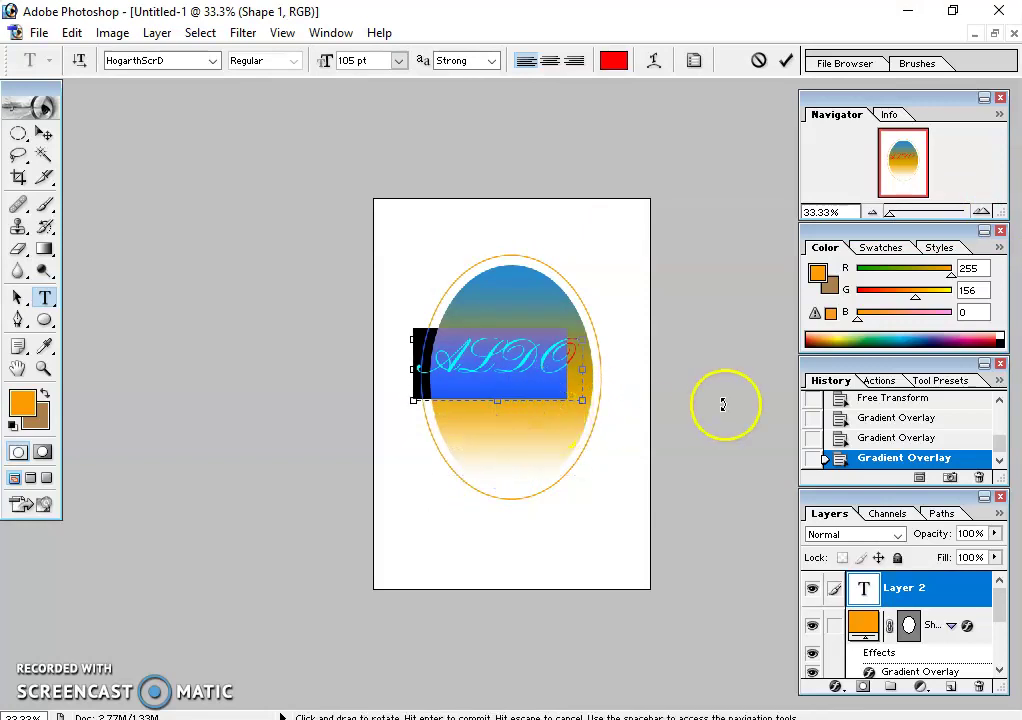
click(788, 63)
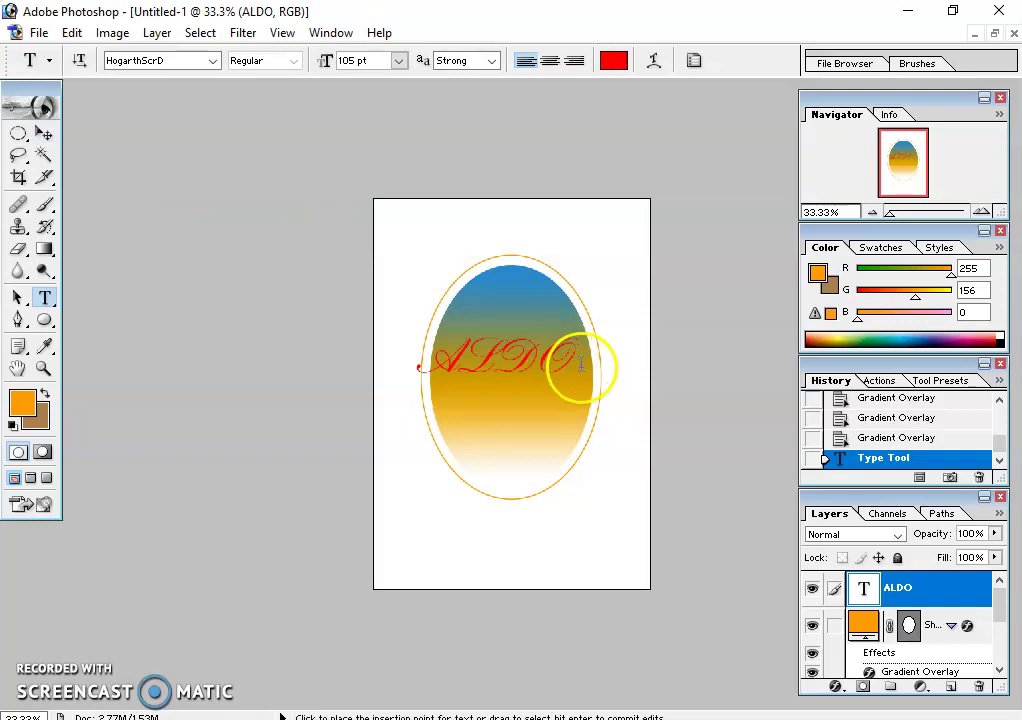
Move the ALDO text down and slightly right to the middle of the ellipse.
click(43, 133)
mouse_move(484, 365)
mouse_down()
mouse_move(495, 369)
mouse_move(487, 390)
mouse_up()
click(502, 380)
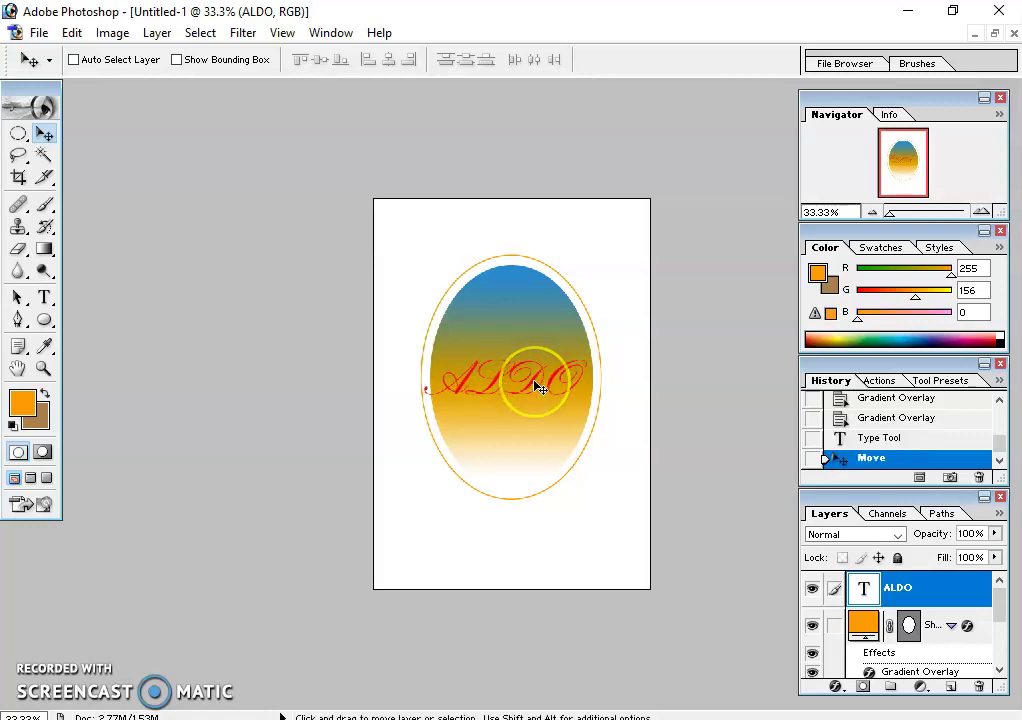
click(544, 358)
Rasterize the ALDO layer and shift it slightly right and down to sit within the gradient ellipse.
right_click(895, 587)
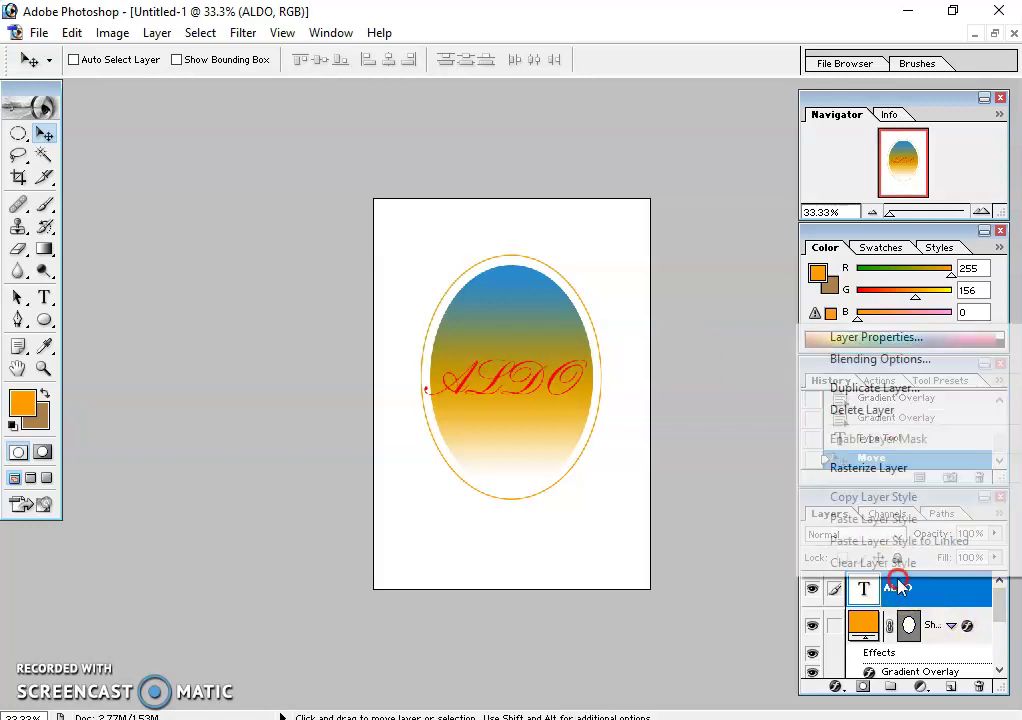
click(876, 467)
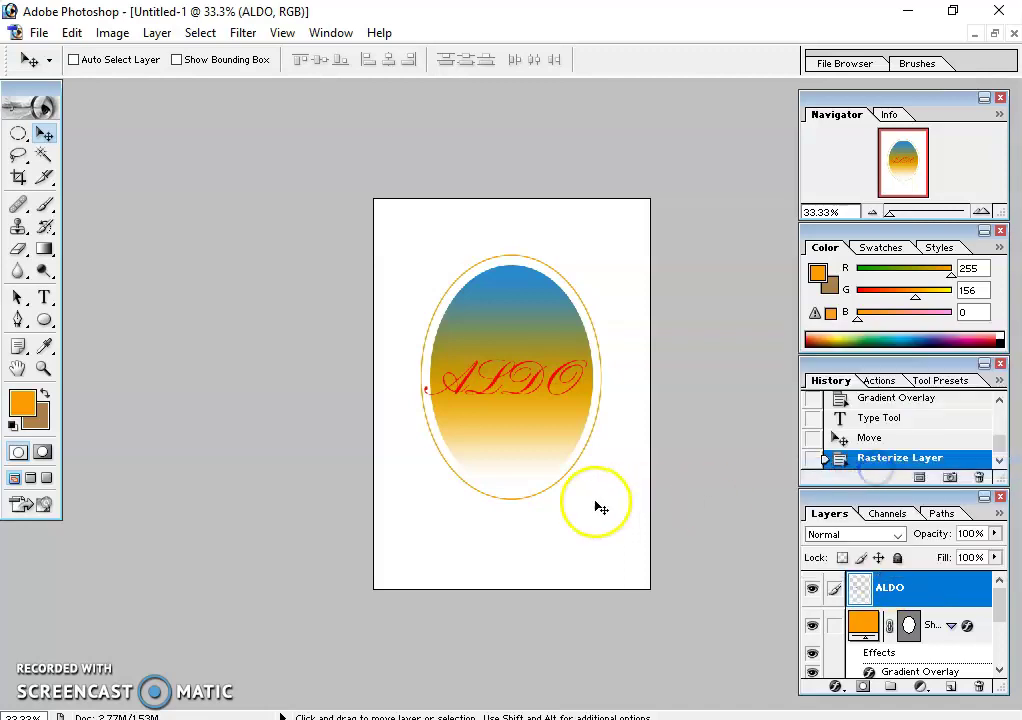
click(731, 532)
mouse_move(523, 387)
mouse_down()
mouse_move(531, 409)
mouse_move(527, 383)
mouse_up()
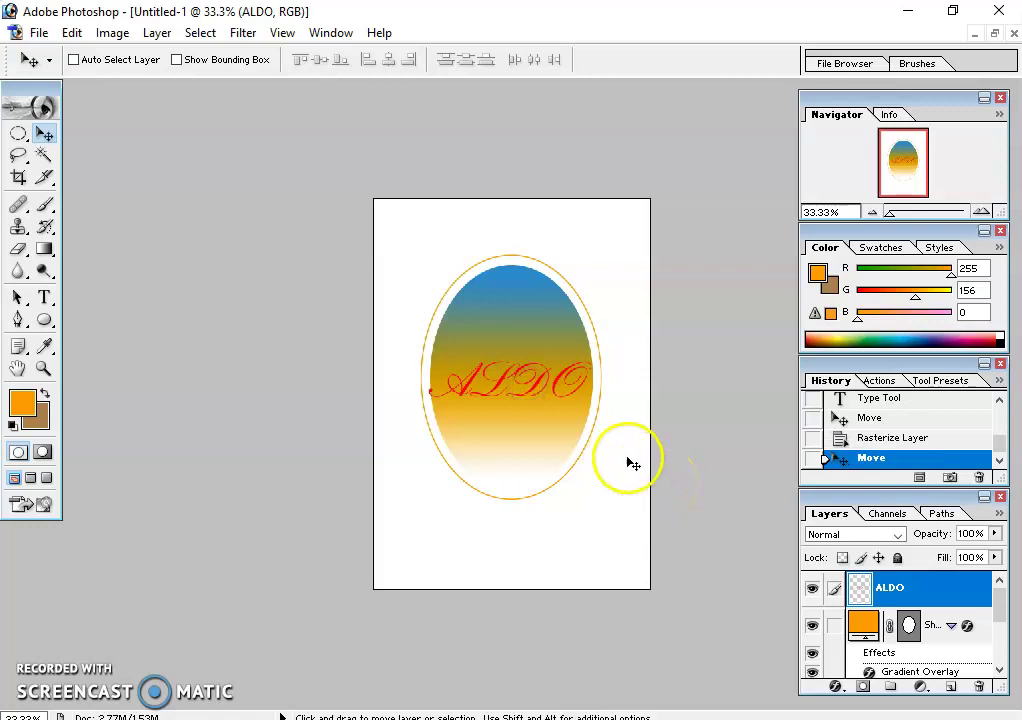
drag(509, 378, 537, 390)
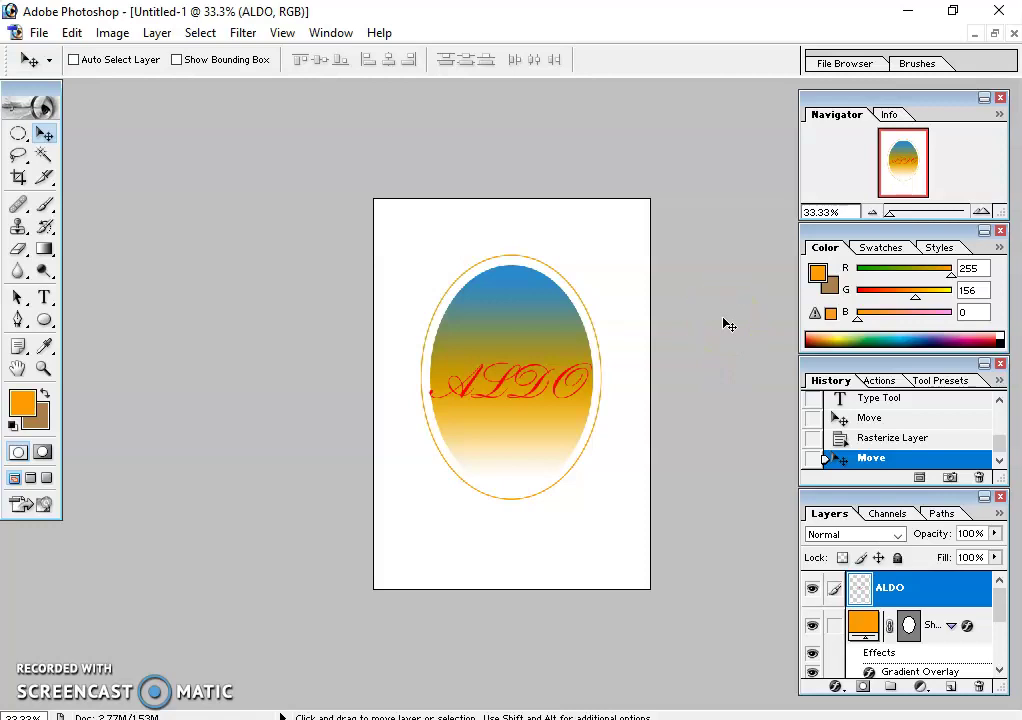
Draw an elliptical selection slightly larger than the thin orange outline and centre it around the ellipses.
click(52, 131)
key(m)
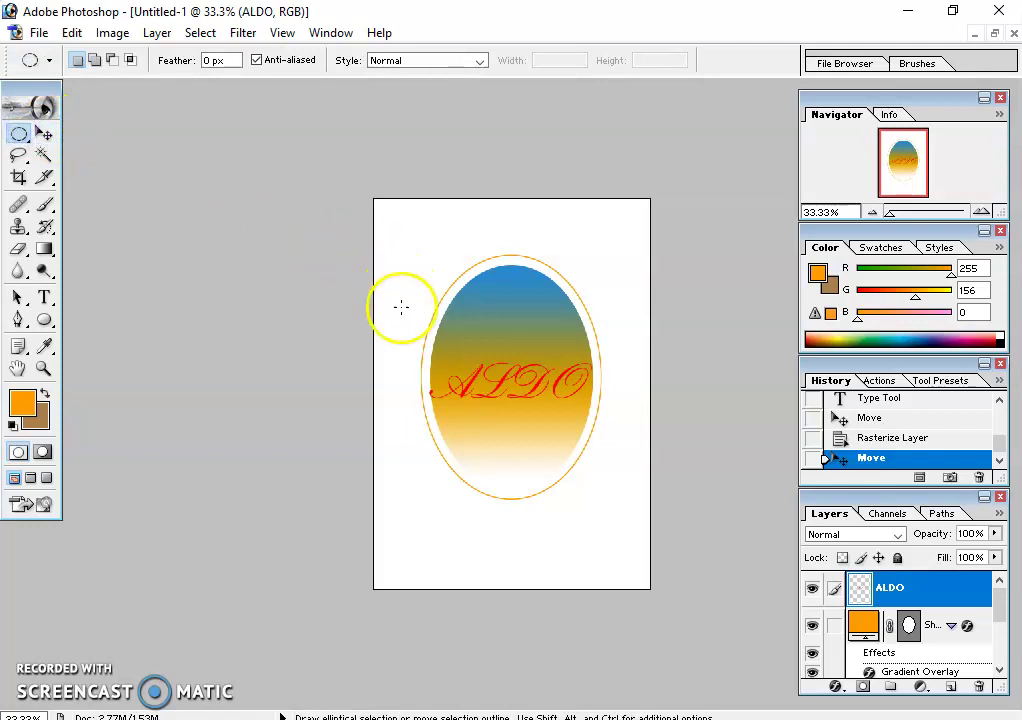
drag(406, 264, 456, 375)
drag(531, 471, 608, 524)
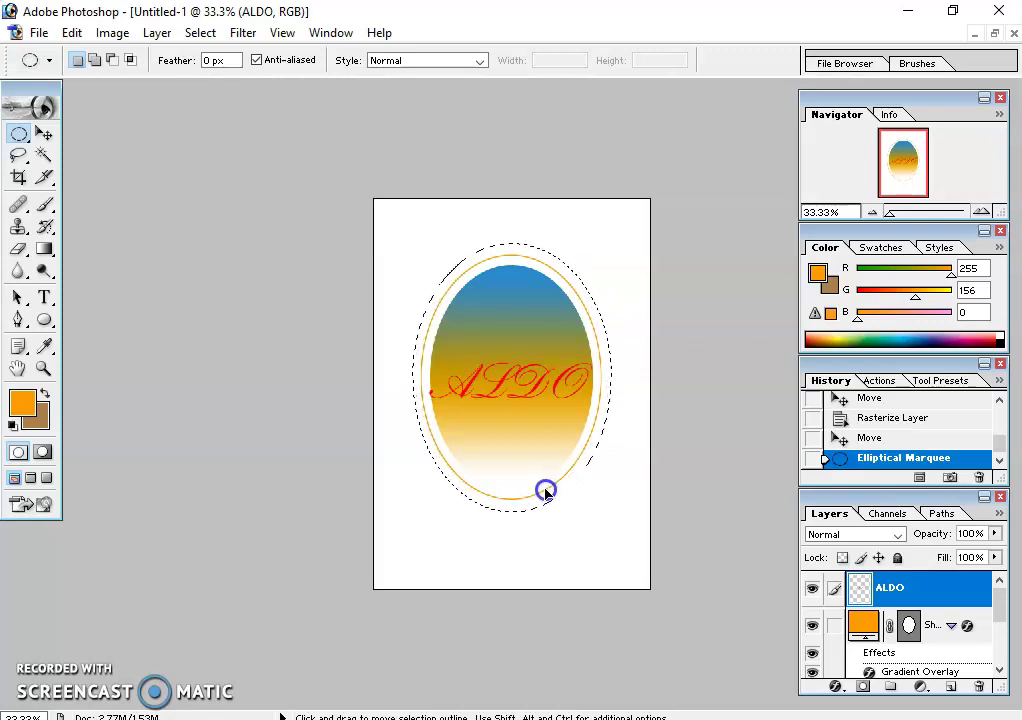
drag(545, 491, 543, 486)
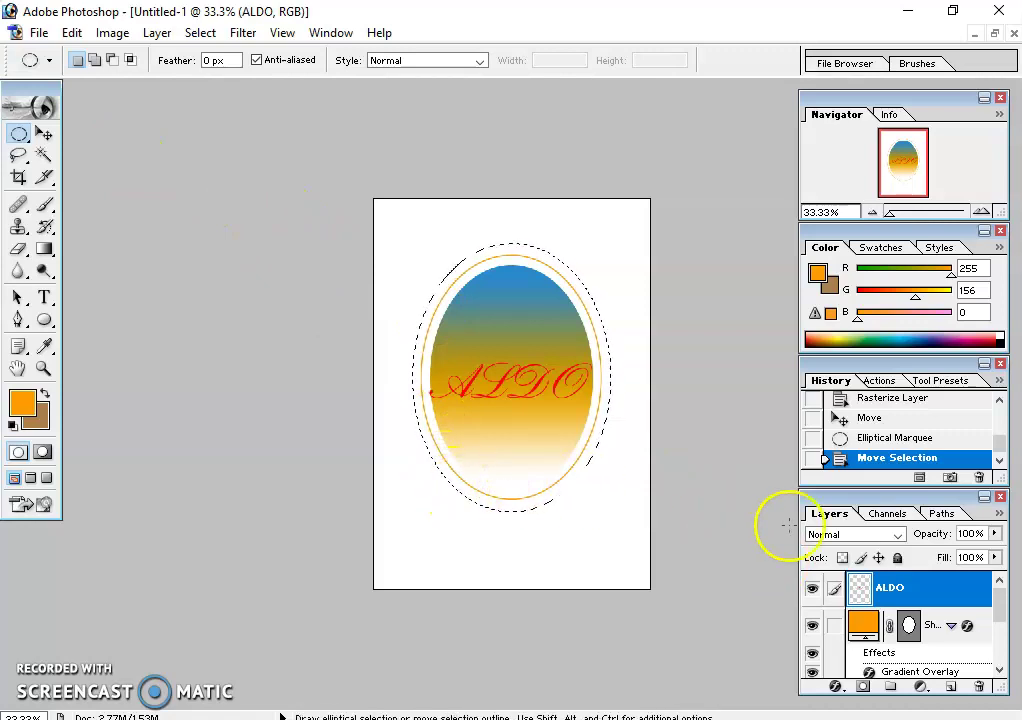
Stroke the elliptical selection on Layer 1 with a 15 px orange (FF9C00) line, centred on the edge, and deselect.
scroll(958, 582, up, 1)
drag(997, 600, 996, 648)
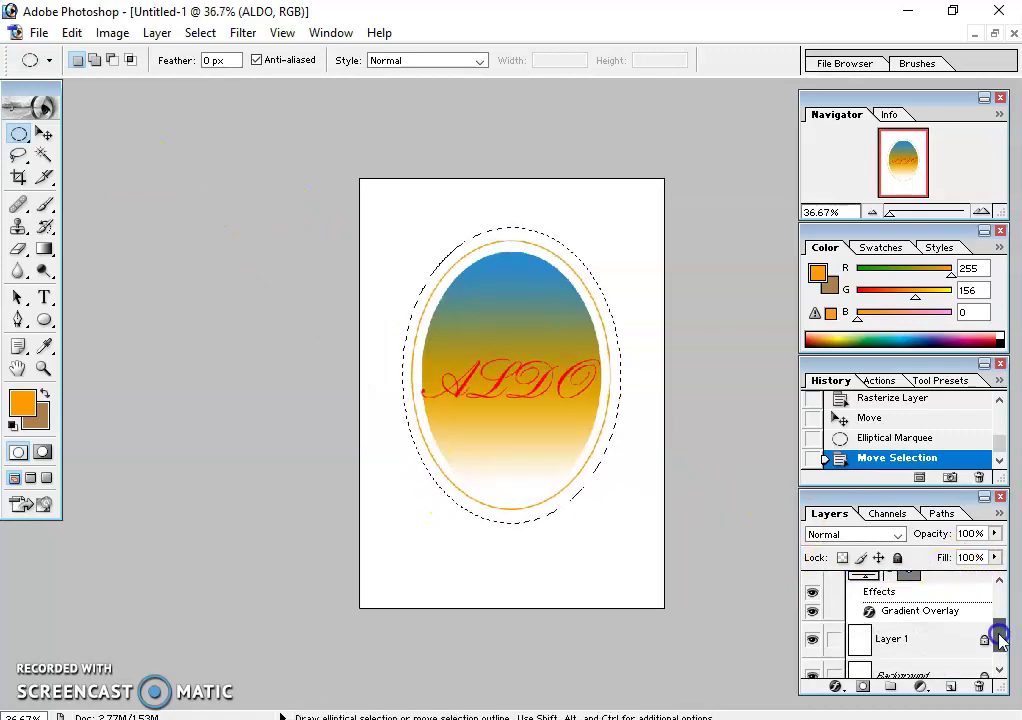
click(872, 640)
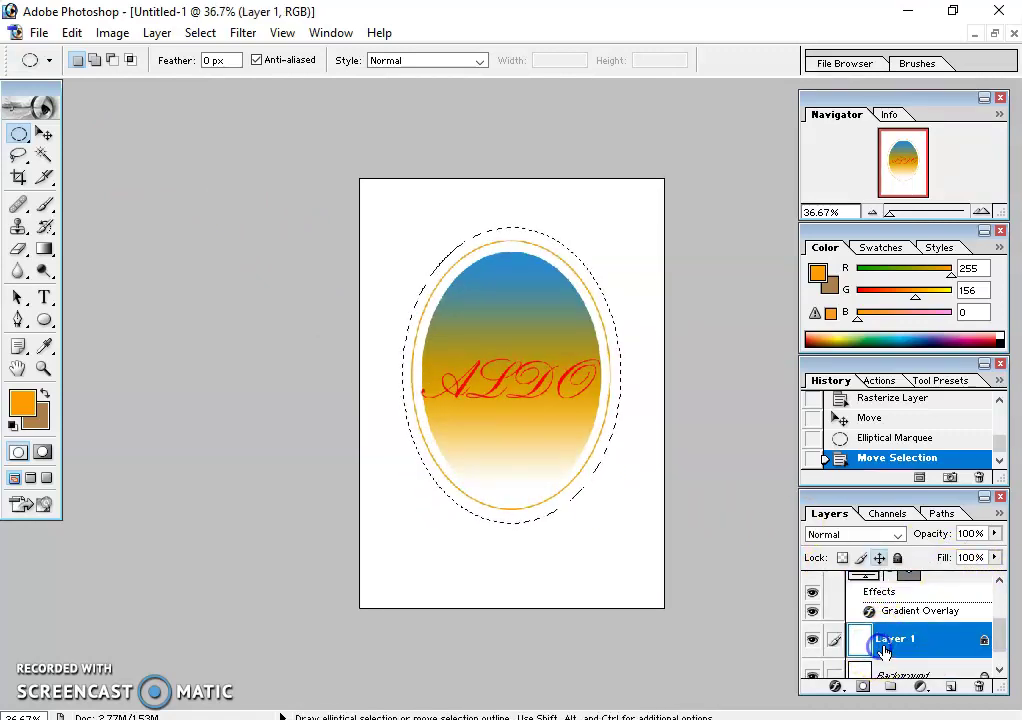
right_click(604, 450)
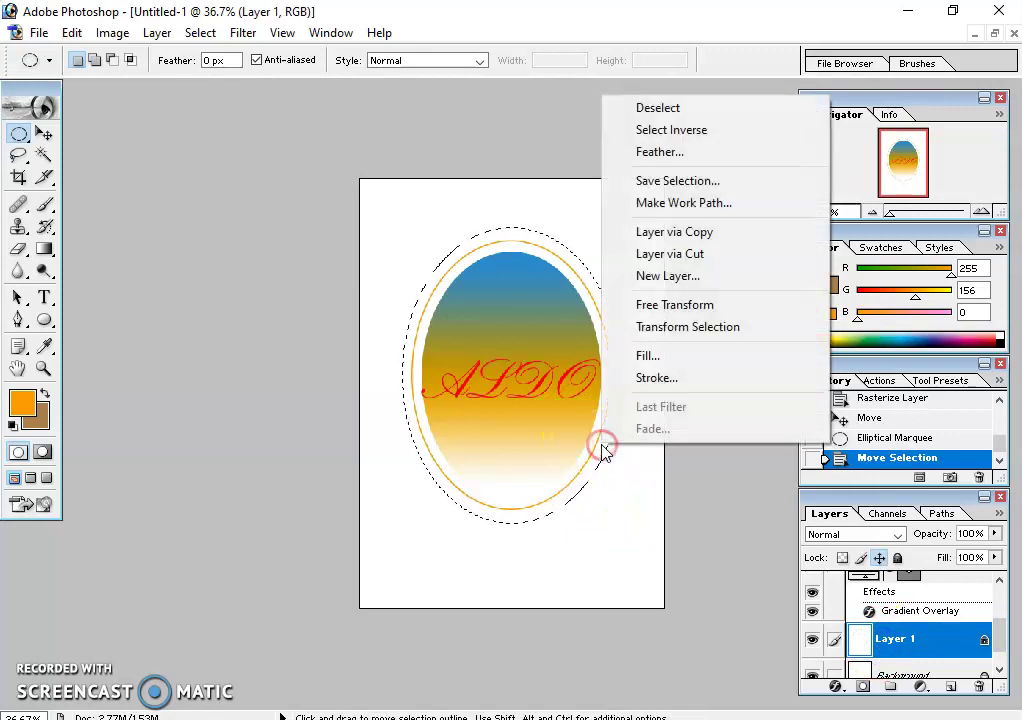
click(664, 378)
click(158, 162)
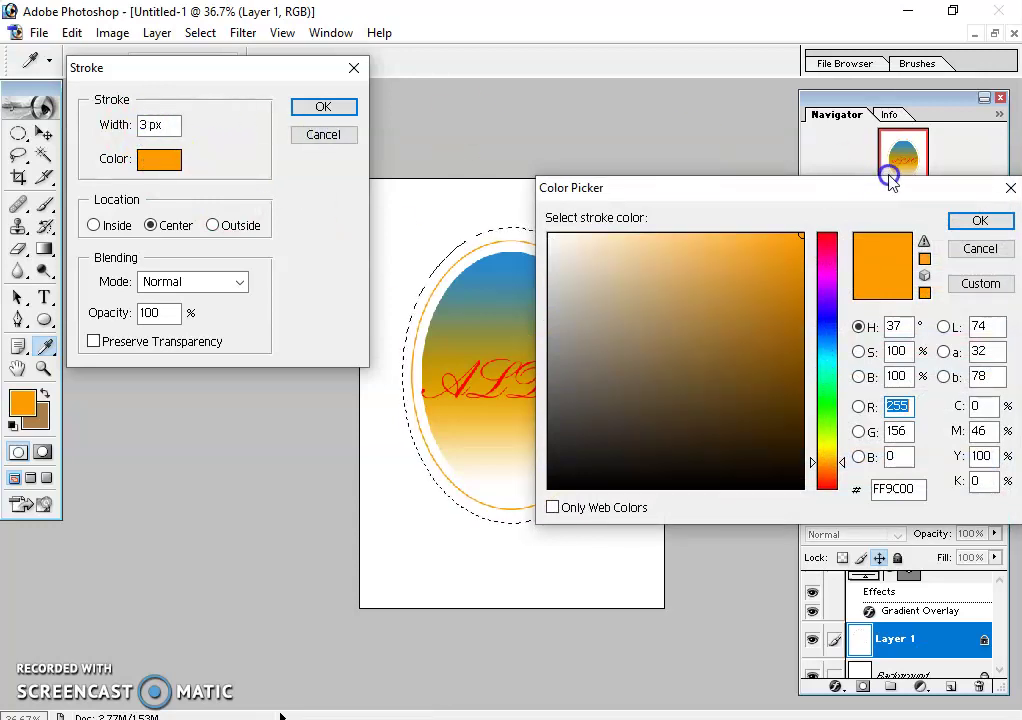
click(970, 214)
click(145, 125)
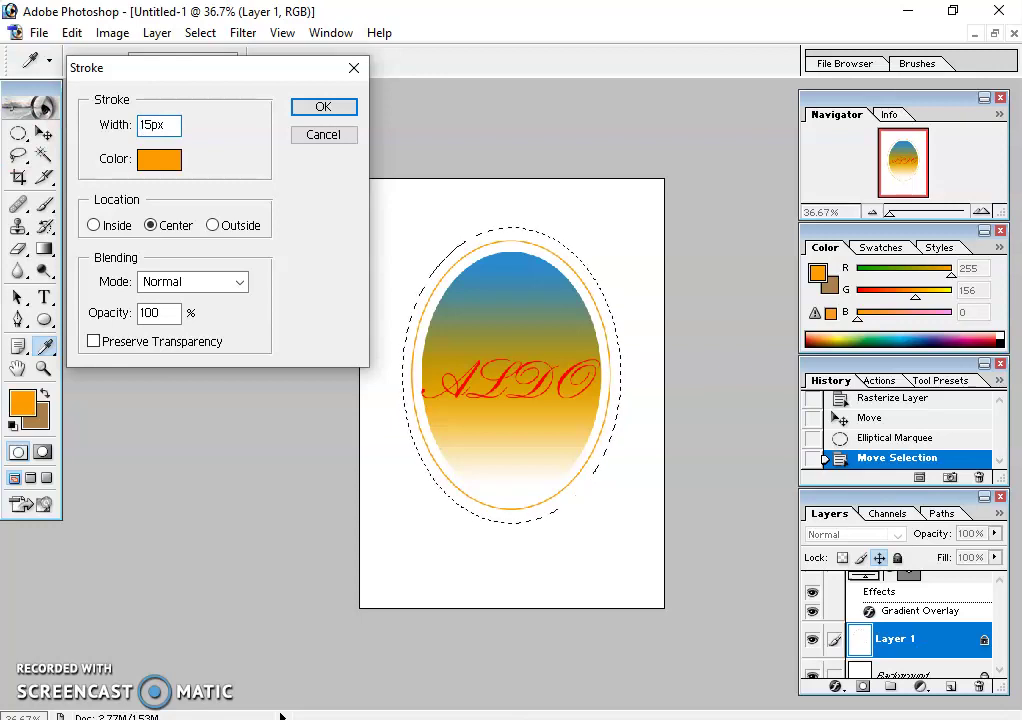
click(322, 108)
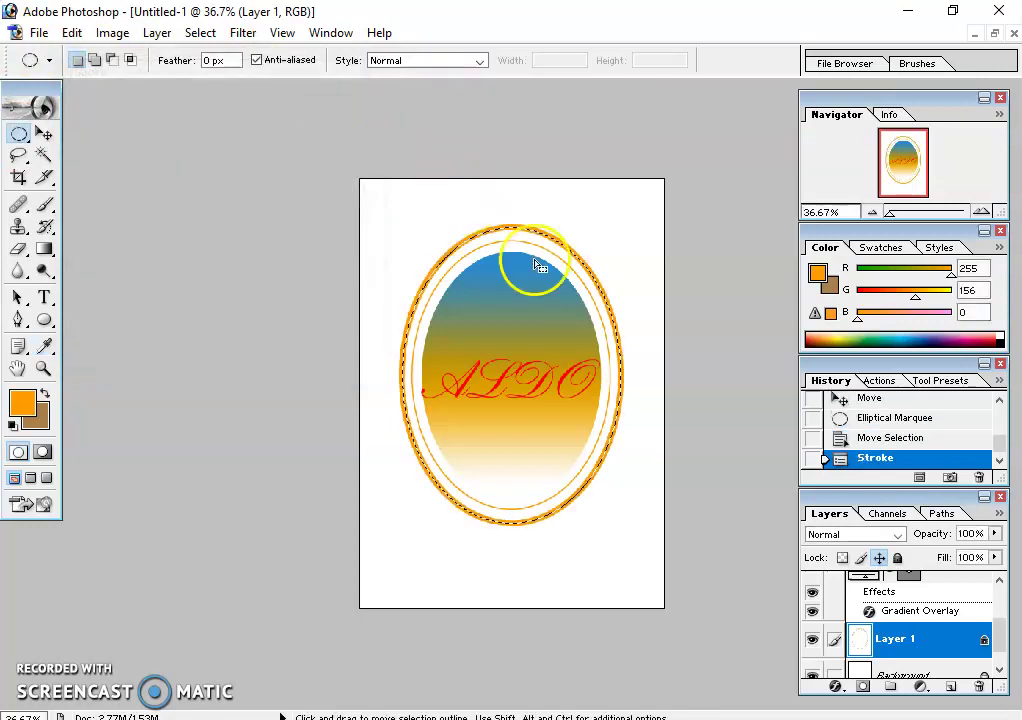
click(713, 357)
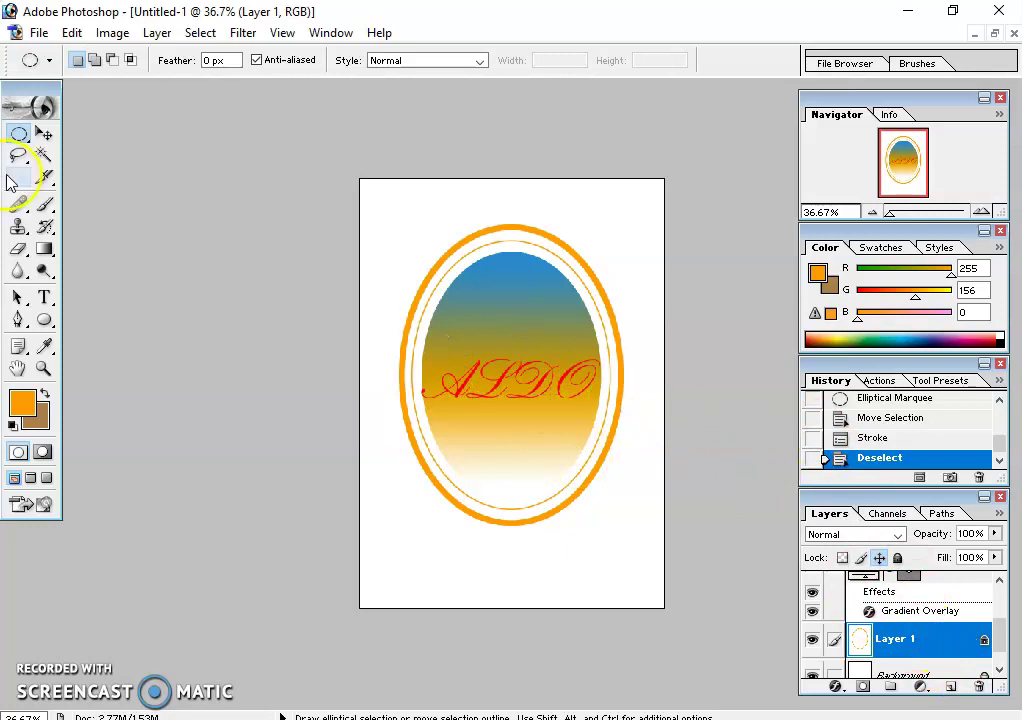
click(44, 296)
drag(430, 432, 657, 503)
text(A)
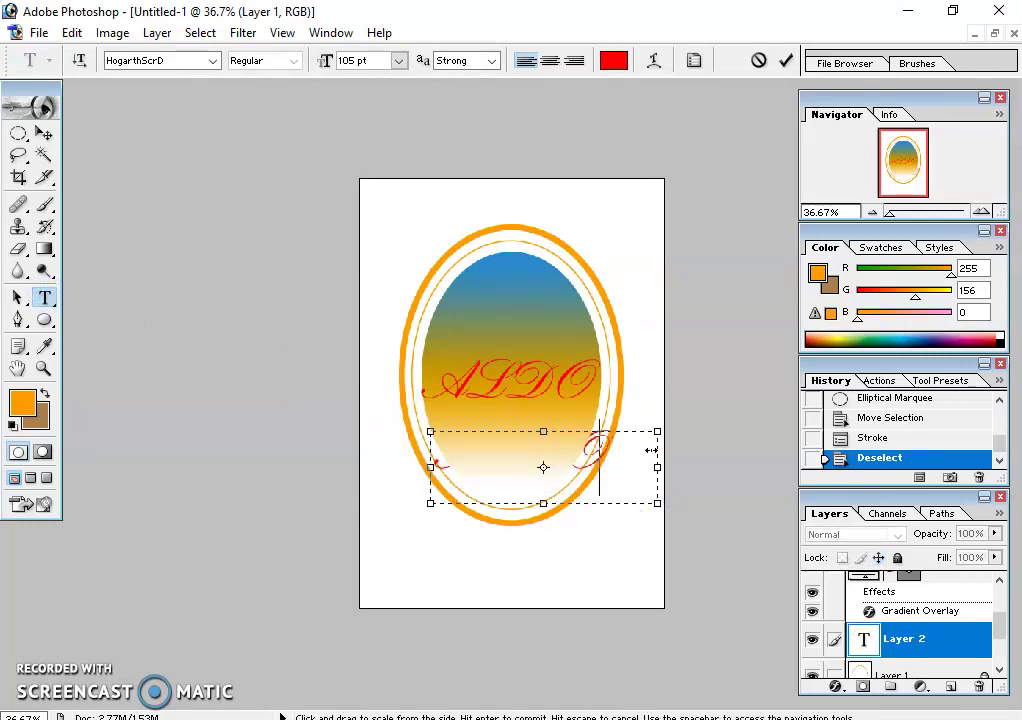
click(945, 642)
drag(955, 615, 958, 565)
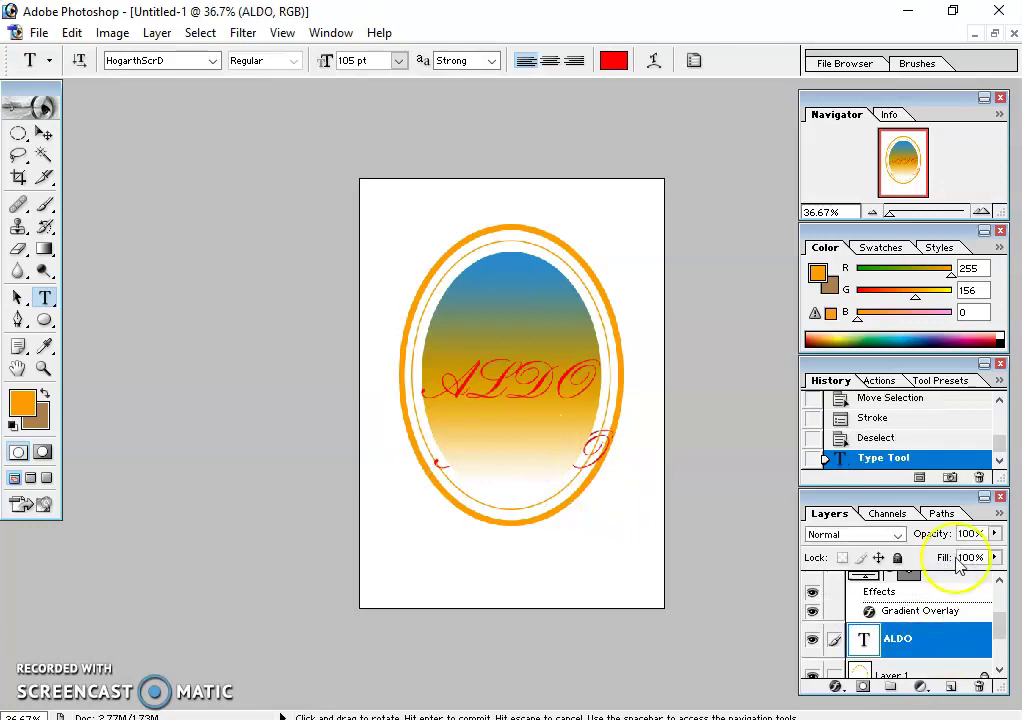
key(ctrl+z)
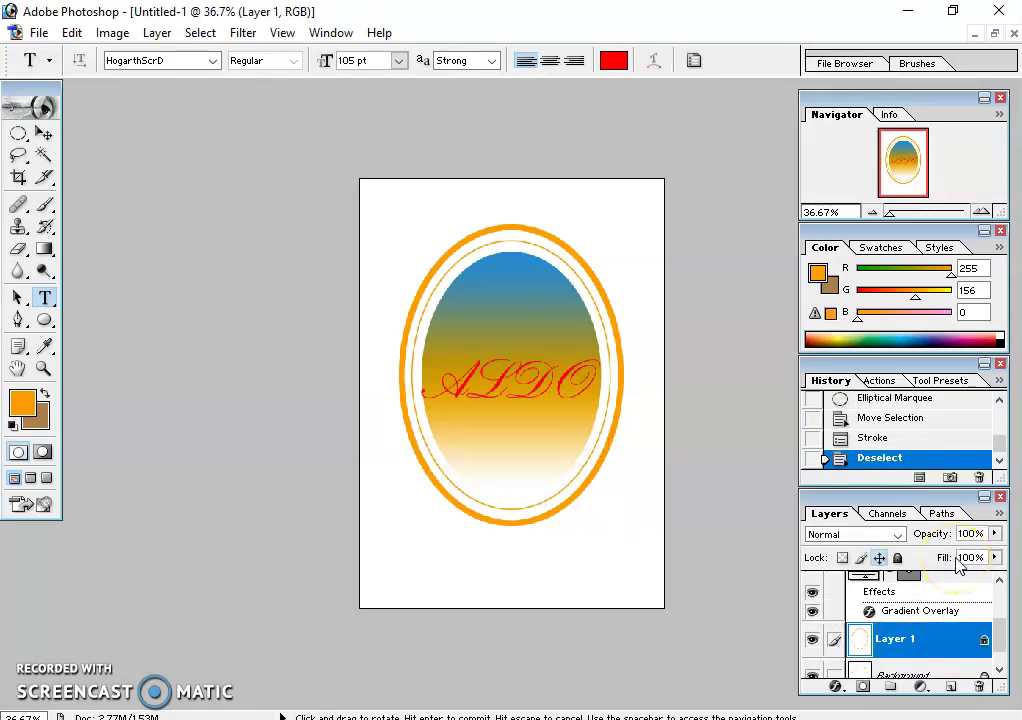
Select the ALDO layer and add a second text reading ALDO in a new text box just below the existing lettering.
scroll(896, 670, up, 2)
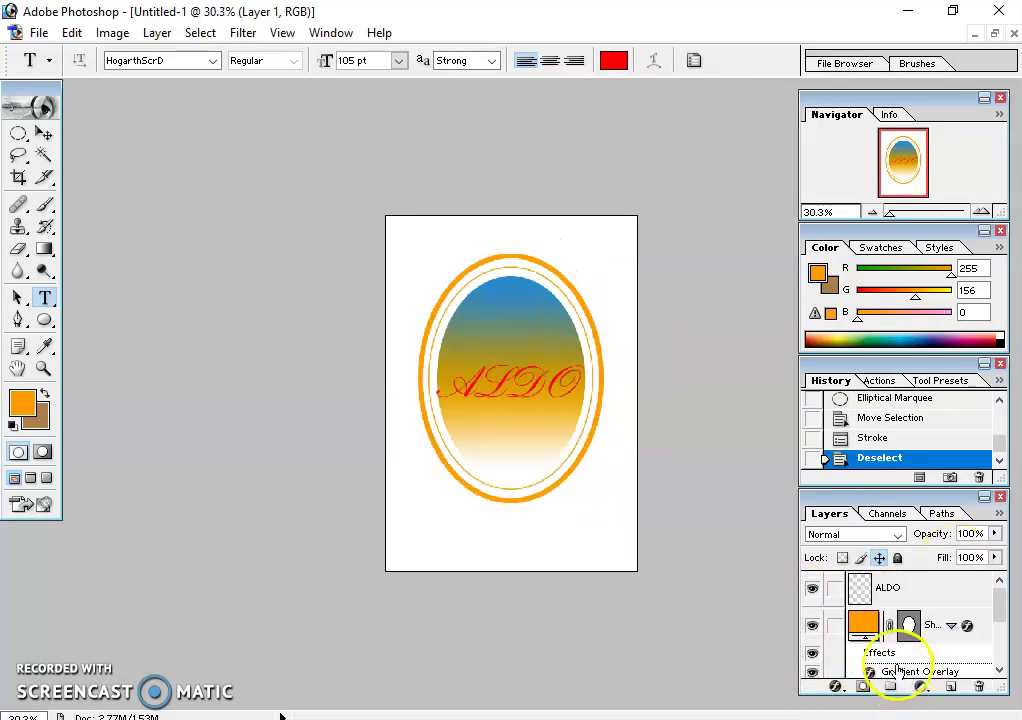
click(876, 587)
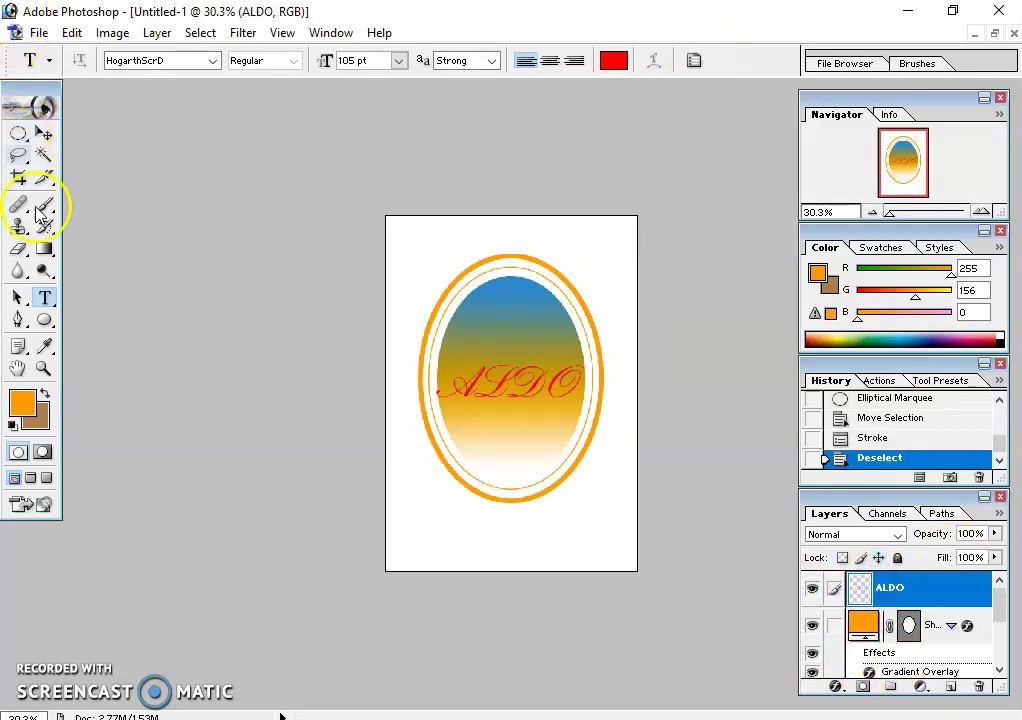
drag(430, 423, 626, 494)
text(ALDO)
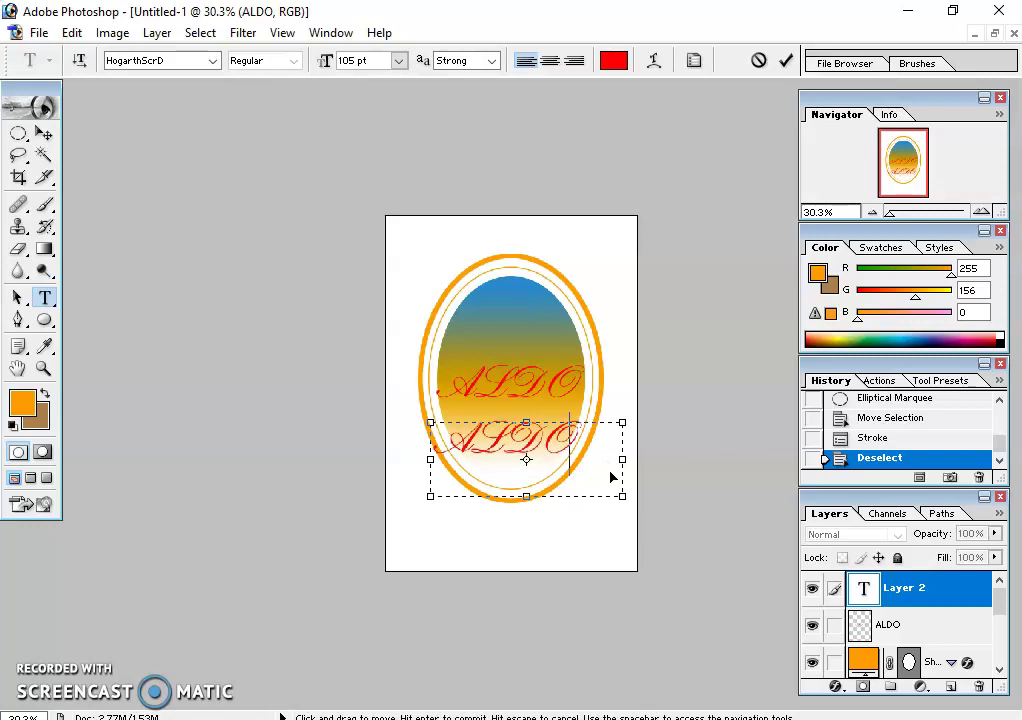
Try Kristen ITC, Lucida Handwriting, Microsoft Himalaya, Niagara Engraved, Poor Richard and Snap ITC on the second ALDO text, and discard the text.
key(ctrl+a)
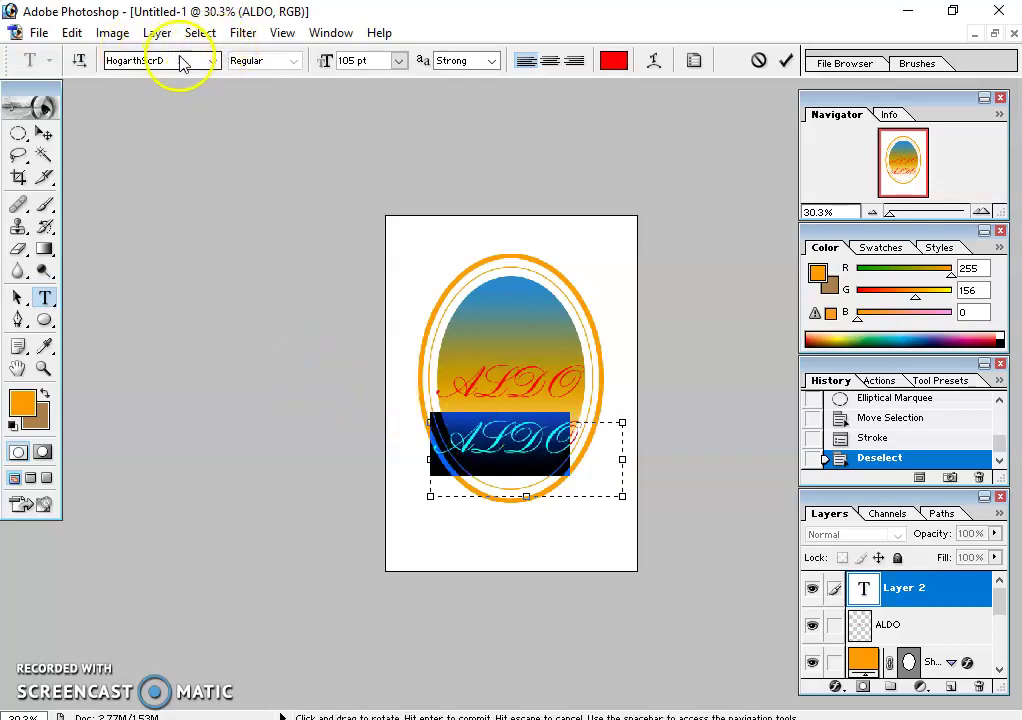
click(215, 61)
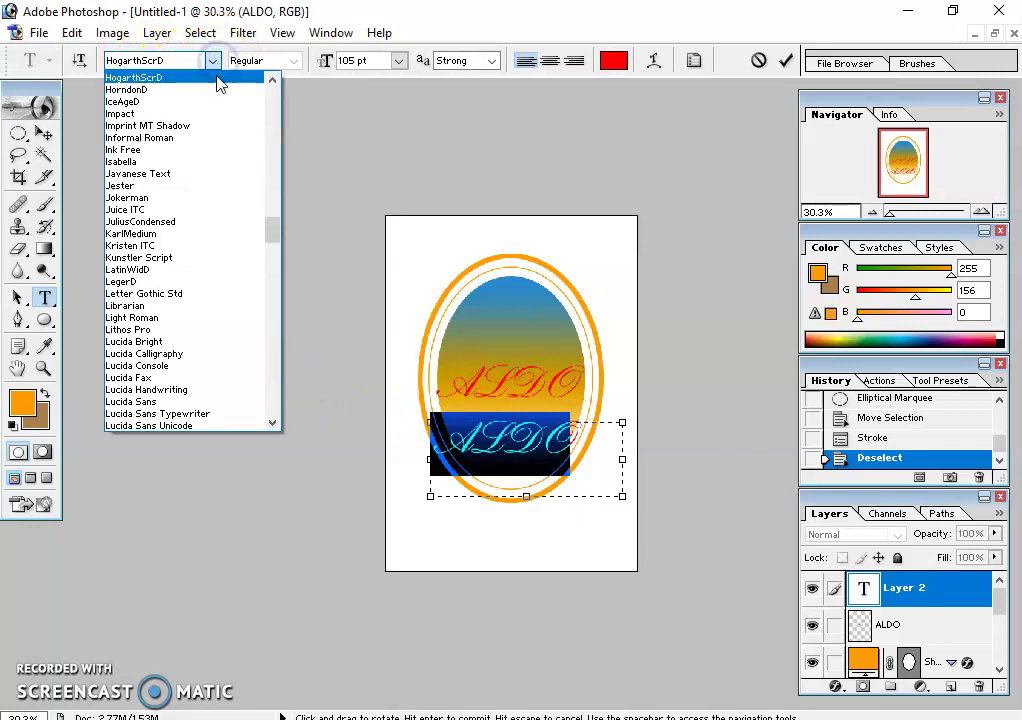
click(164, 244)
click(213, 61)
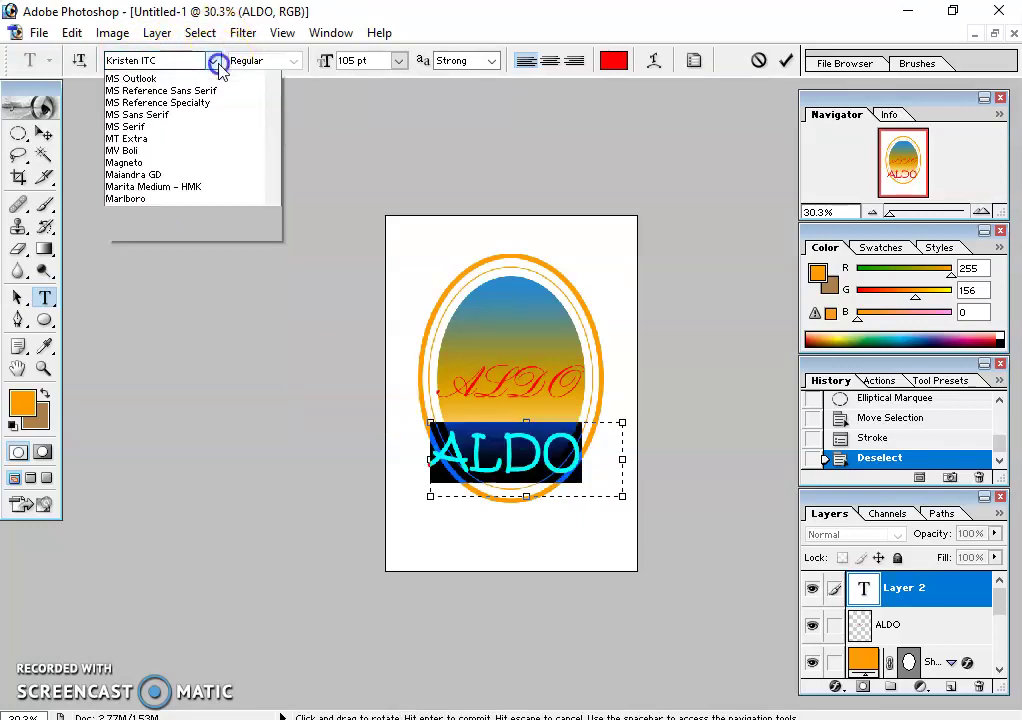
click(168, 222)
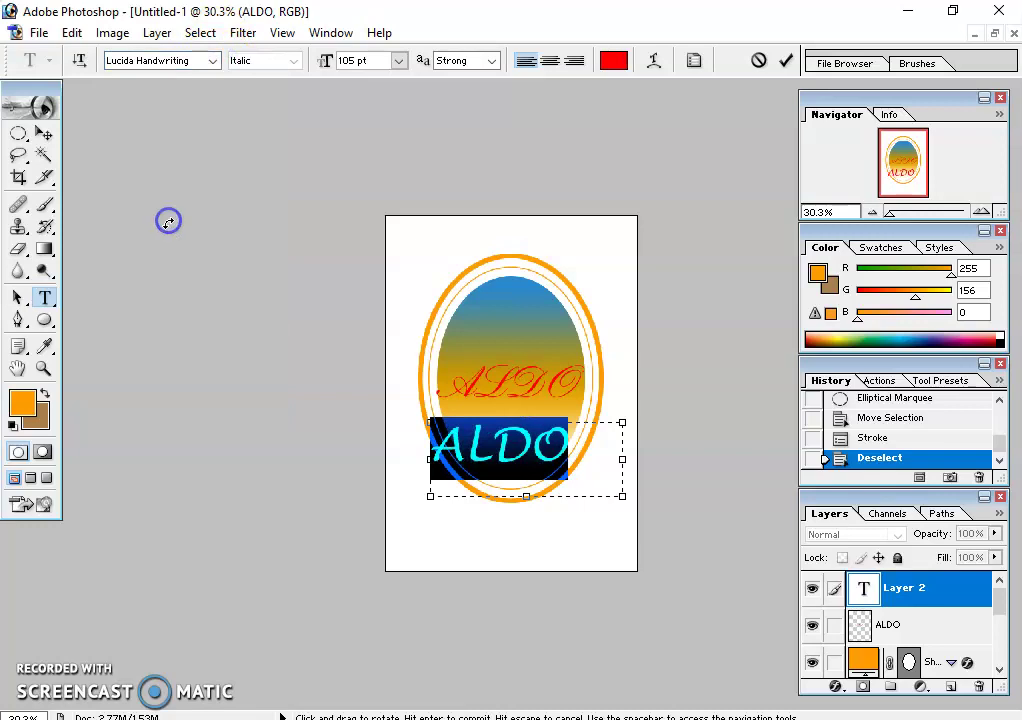
click(213, 61)
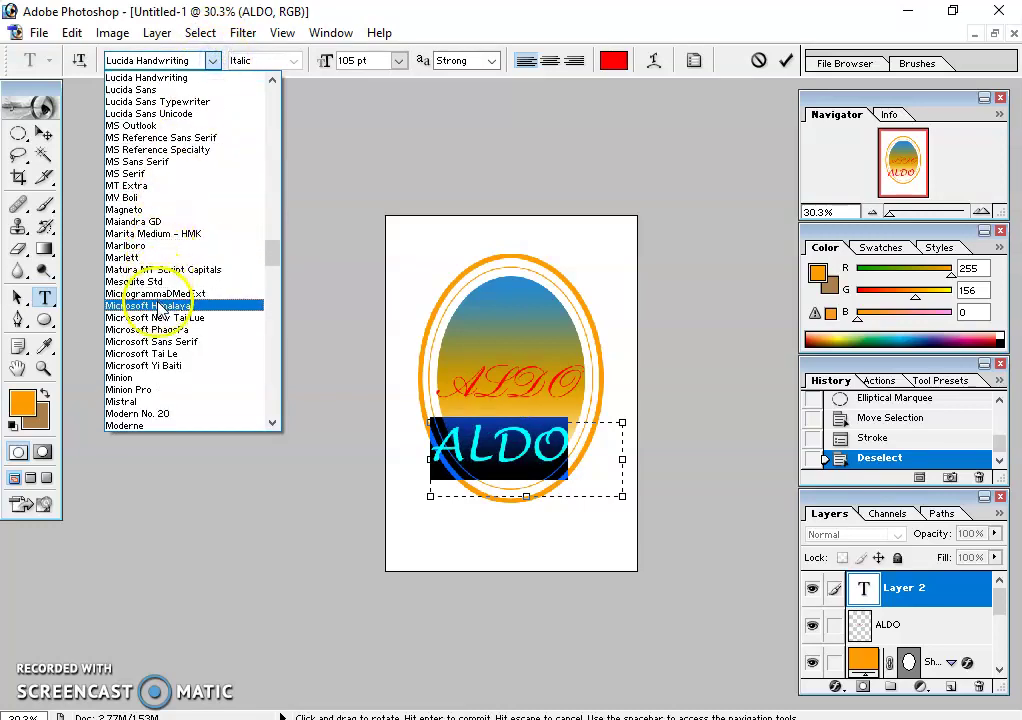
click(140, 305)
click(213, 61)
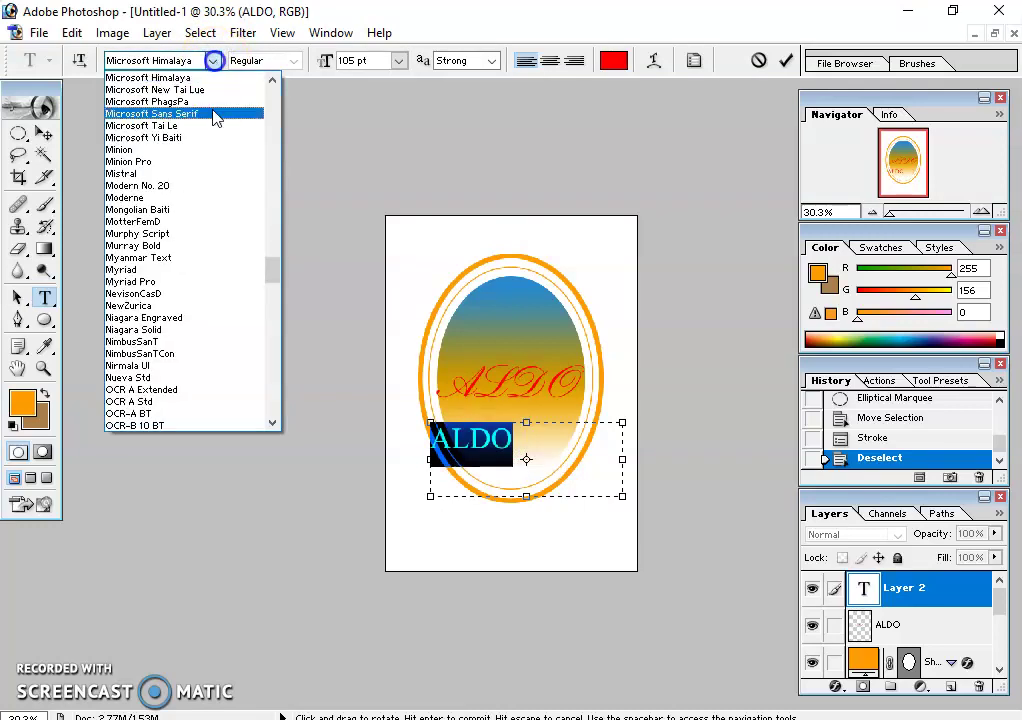
click(145, 317)
click(213, 61)
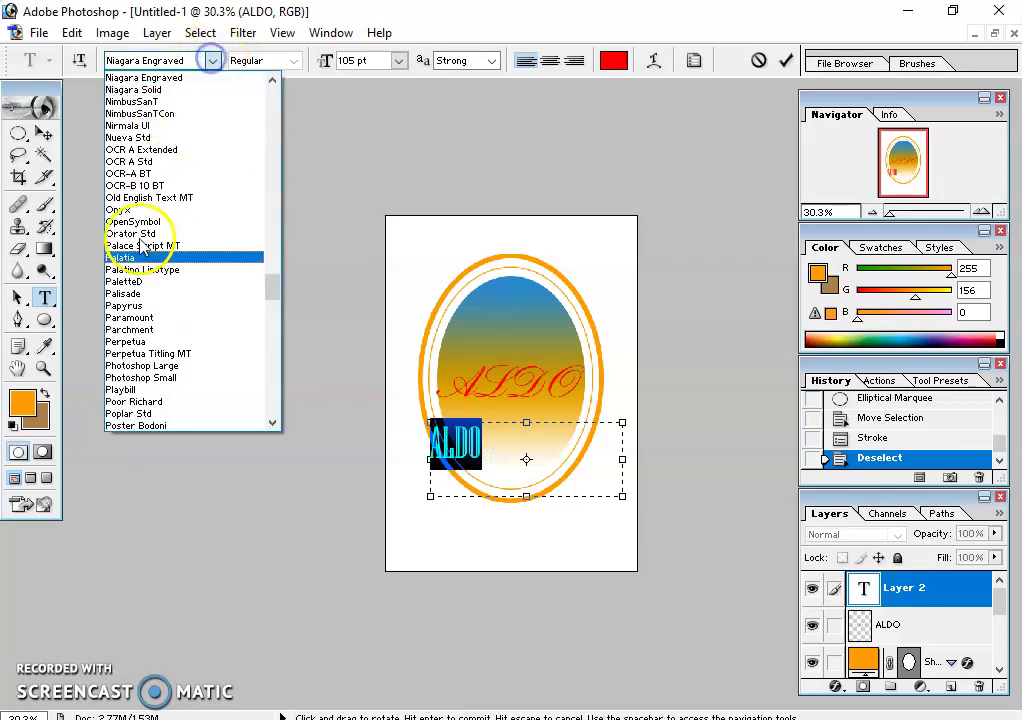
click(127, 403)
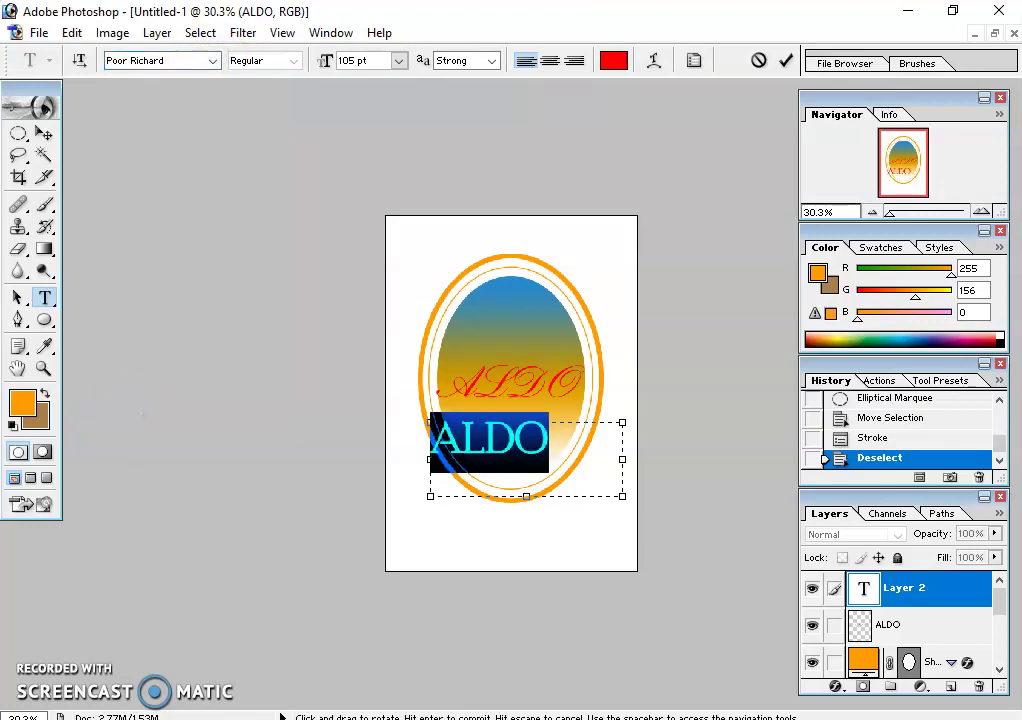
click(213, 61)
click(142, 413)
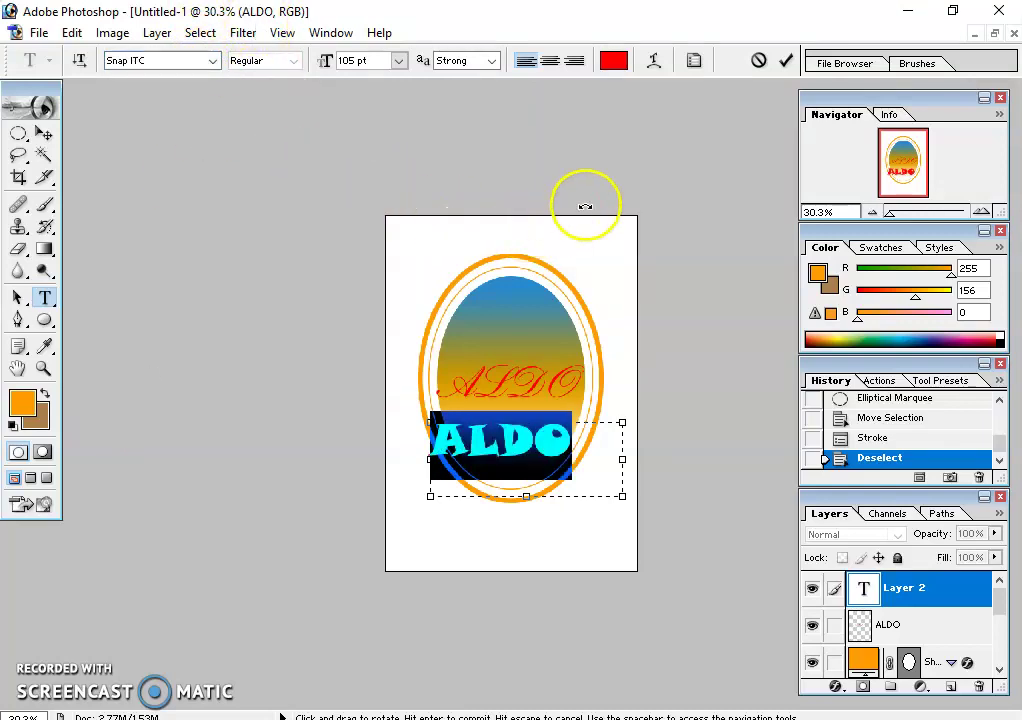
click(758, 60)
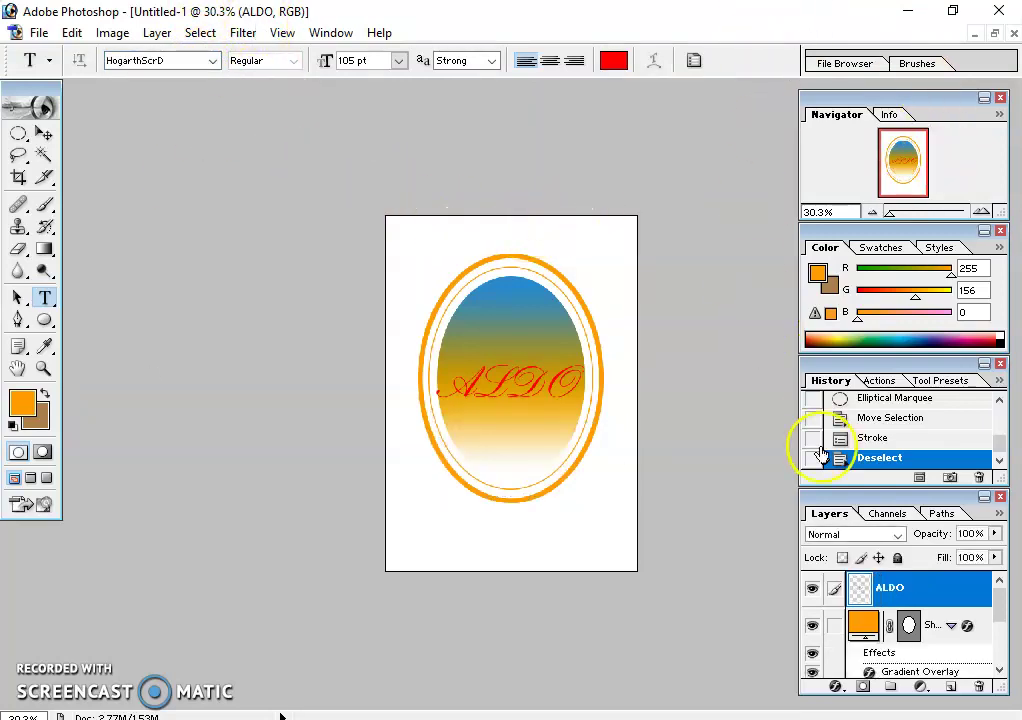
Hide and show Layer 1 to check which parts of the design it holds.
scroll(862, 600, down, 3)
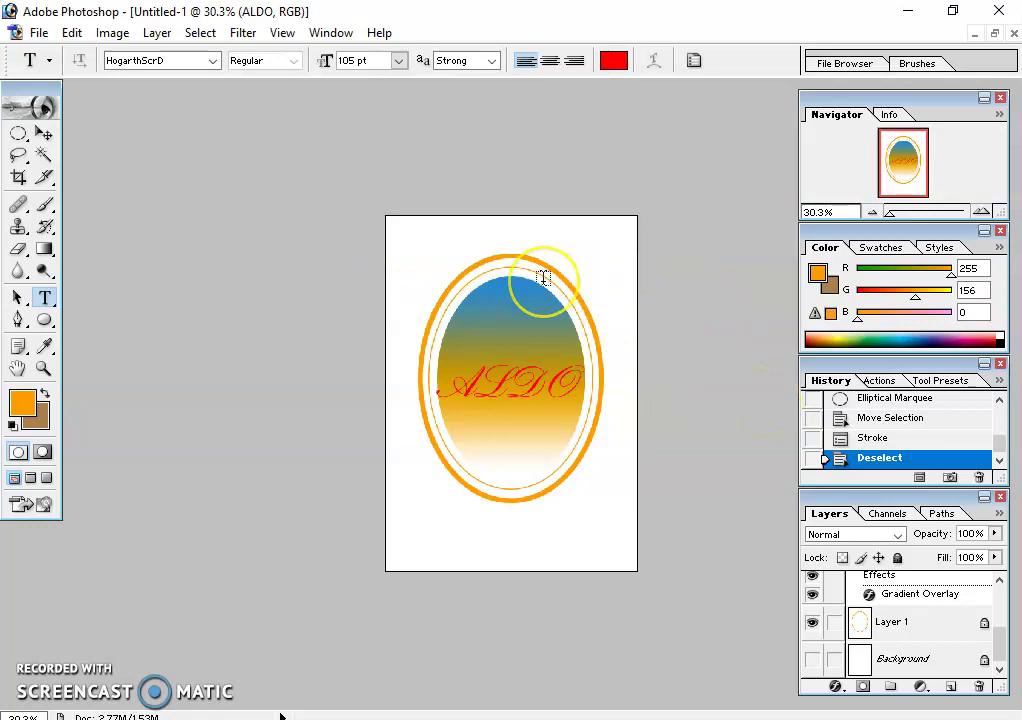
click(815, 623)
click(815, 624)
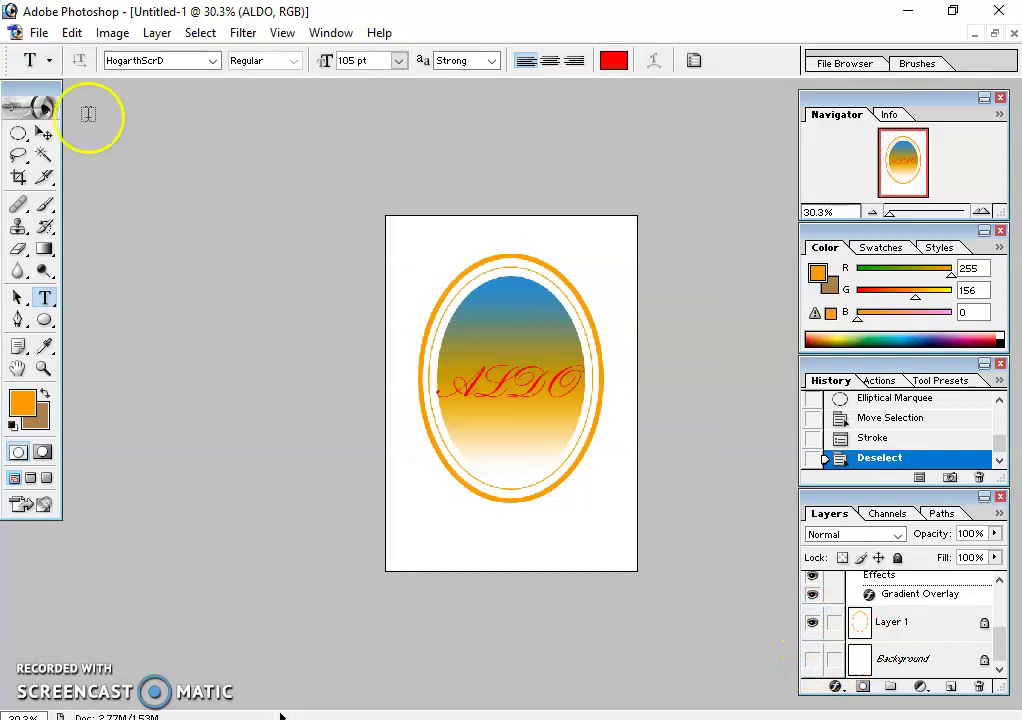
Try to clear the background around the lettering on the ALDO layer with a Magic Wand selection.
click(43, 154)
click(403, 293)
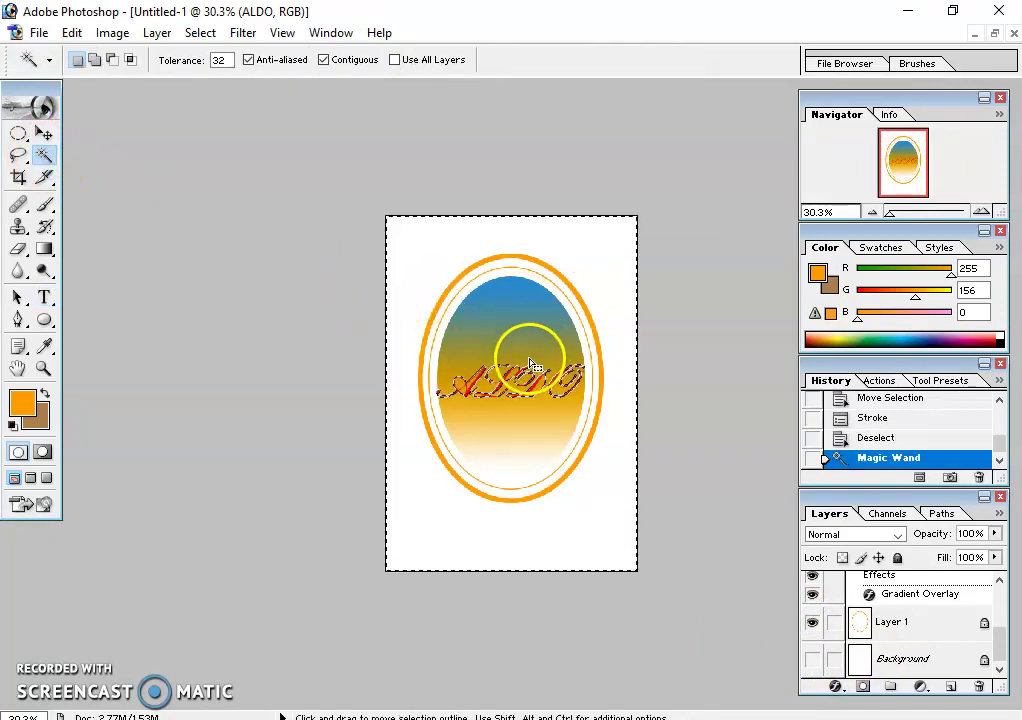
key(Delete)
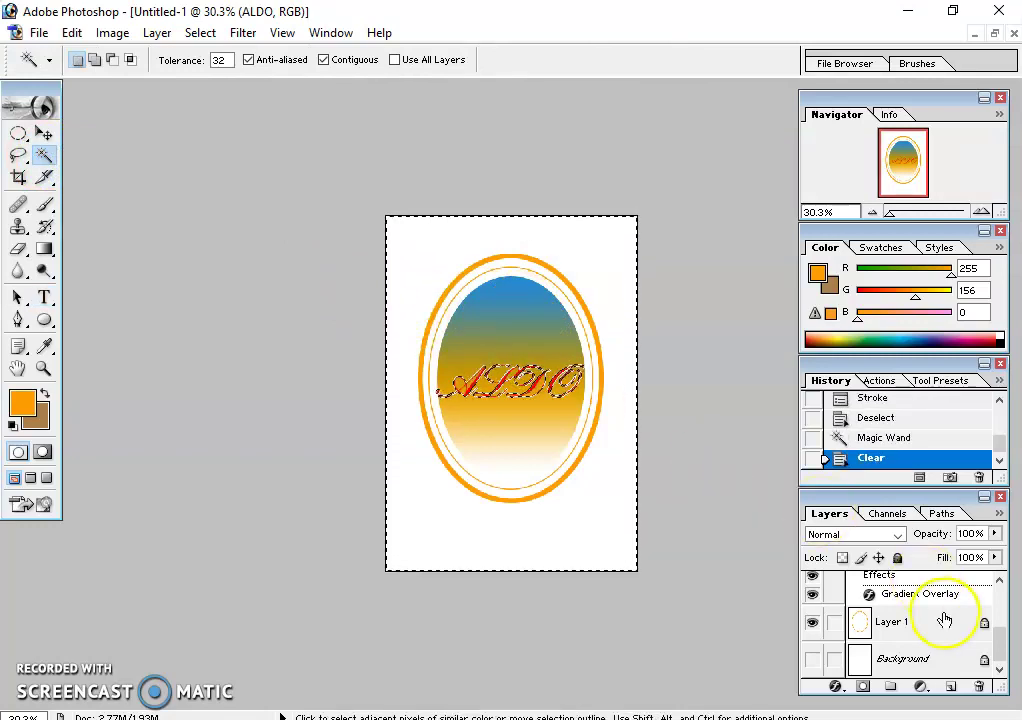
key(ctrl+z)
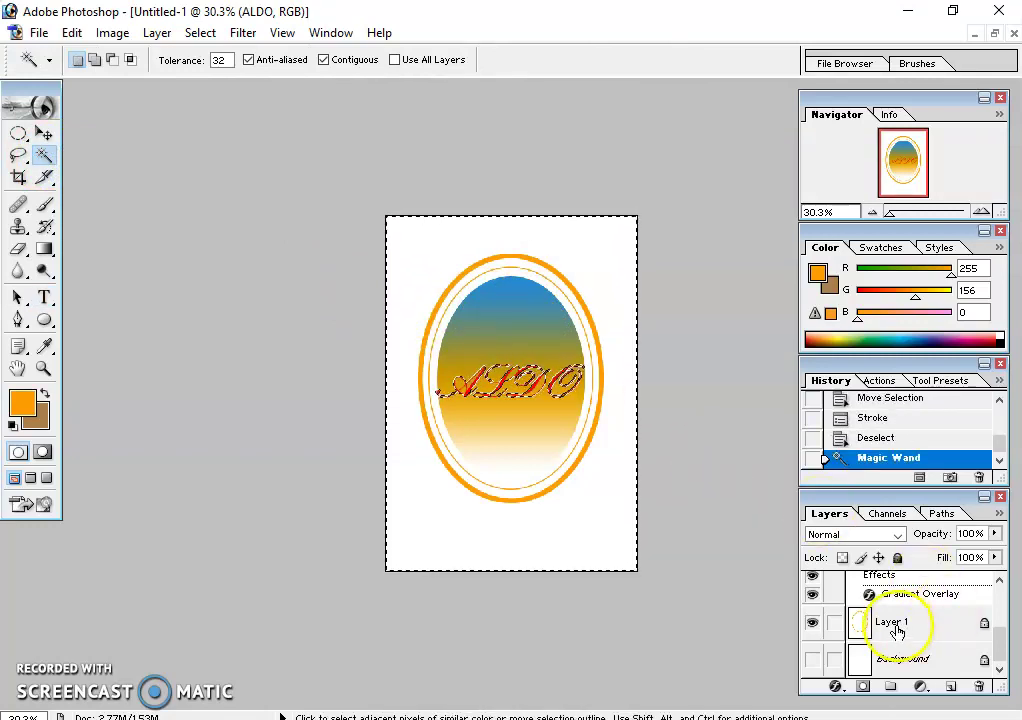
On Layer 1, select the white area outside the thick orange outline with the Magic Wand, clear it and deselect.
click(896, 632)
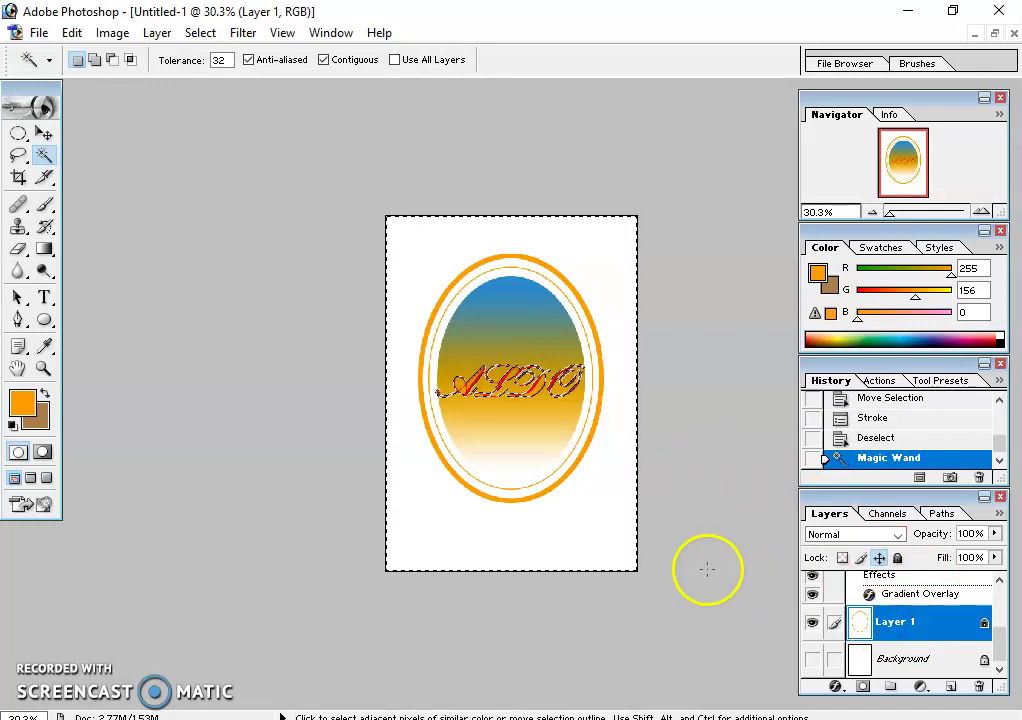
key(ctrl+alt+z)
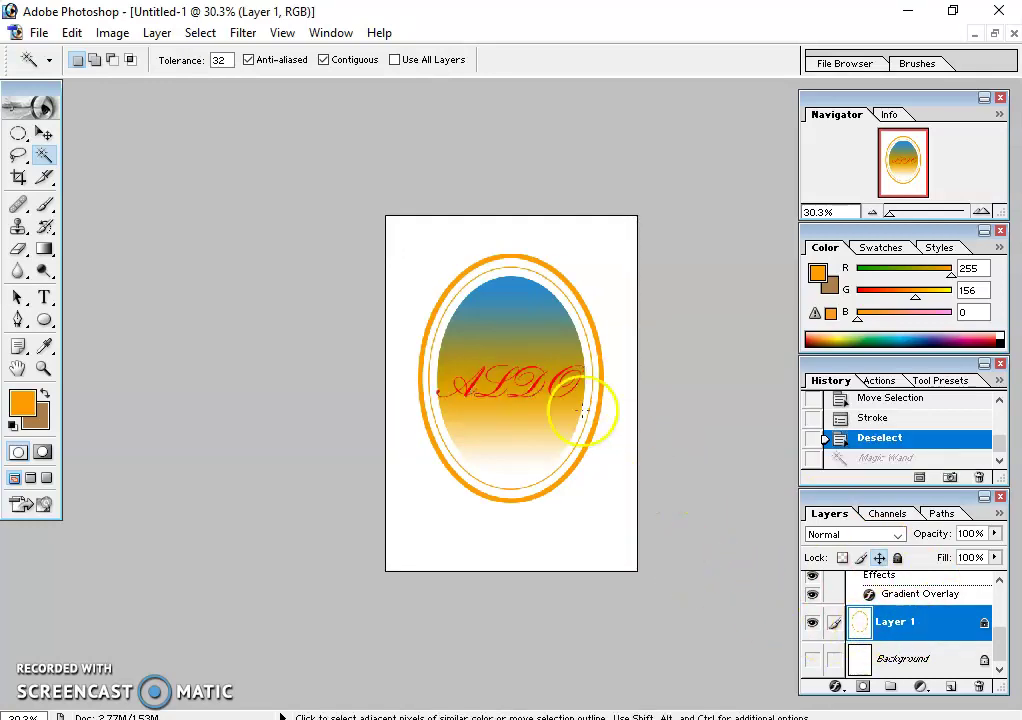
click(392, 238)
key(Delete)
click(455, 172)
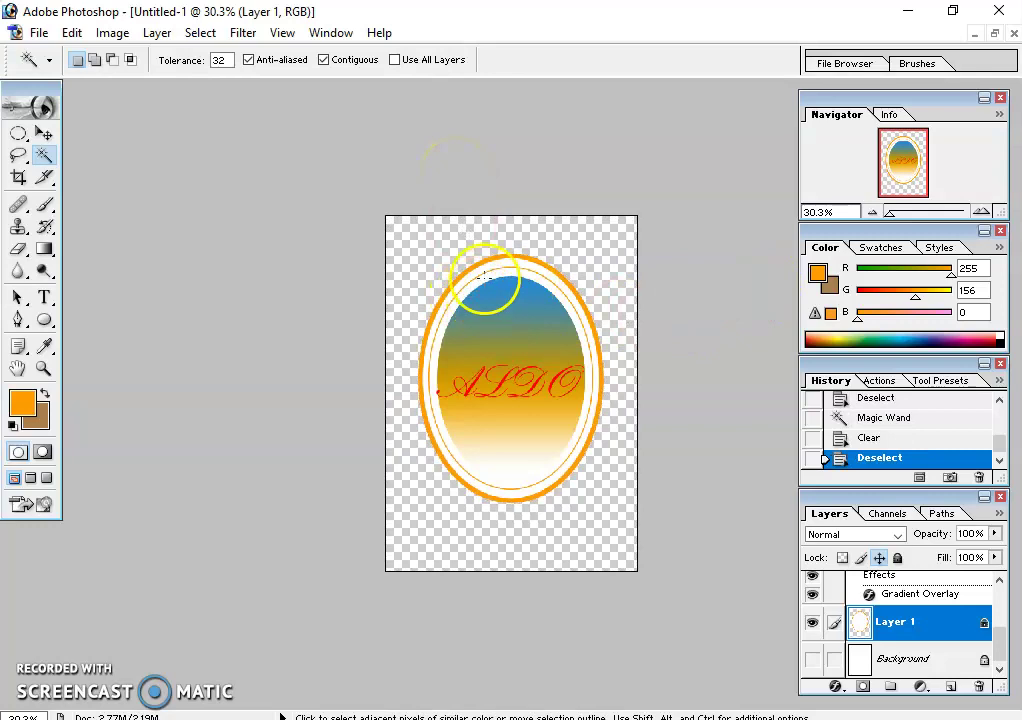
Clear the white area inside the thin orange outline and the white ring between the two outlines on Layer 1, and deselect.
click(497, 276)
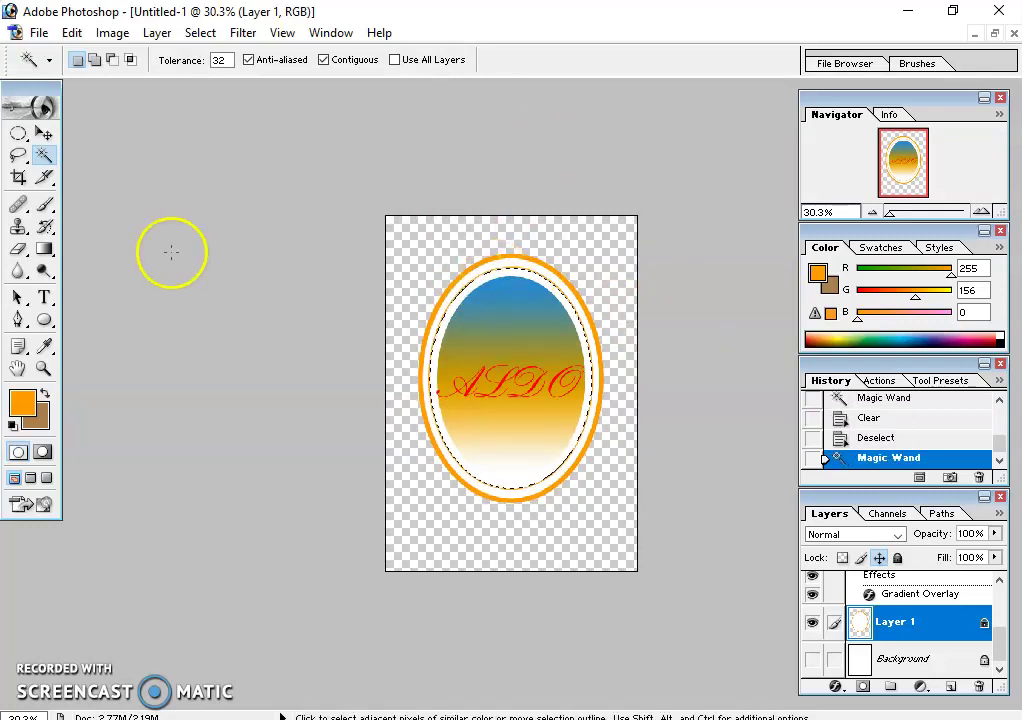
key(Delete)
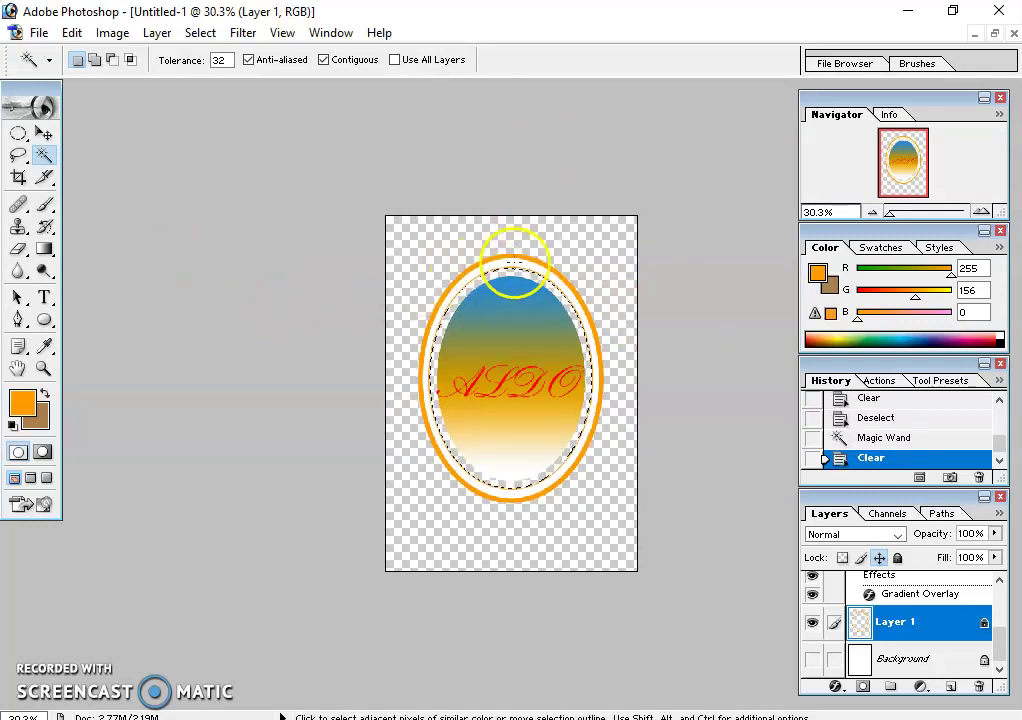
click(511, 265)
key(Delete)
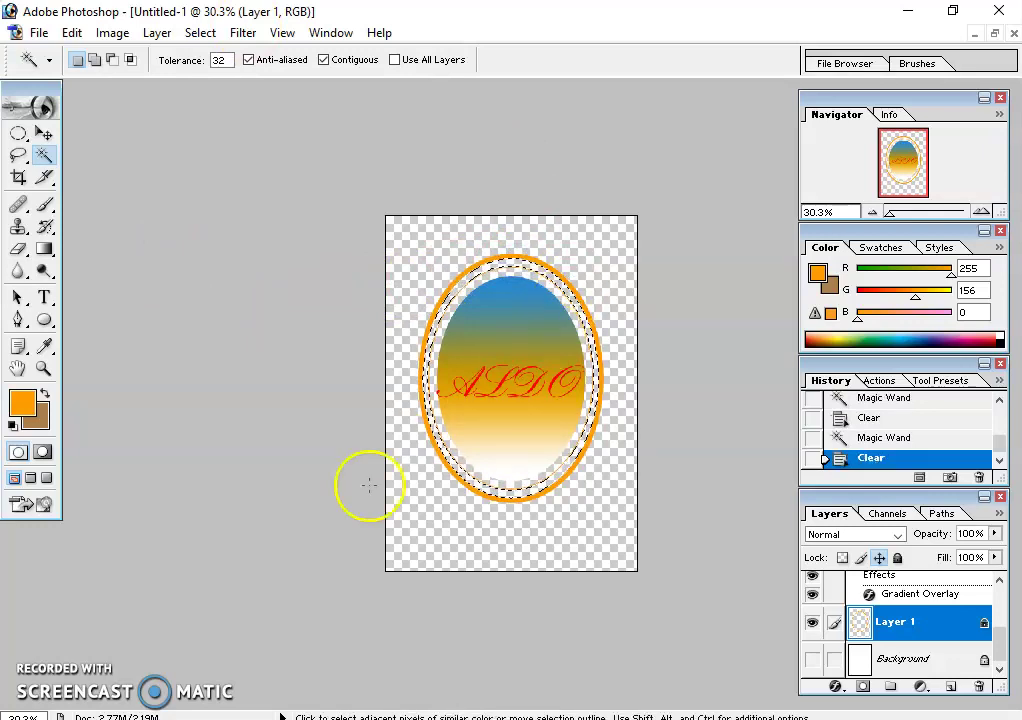
click(427, 405)
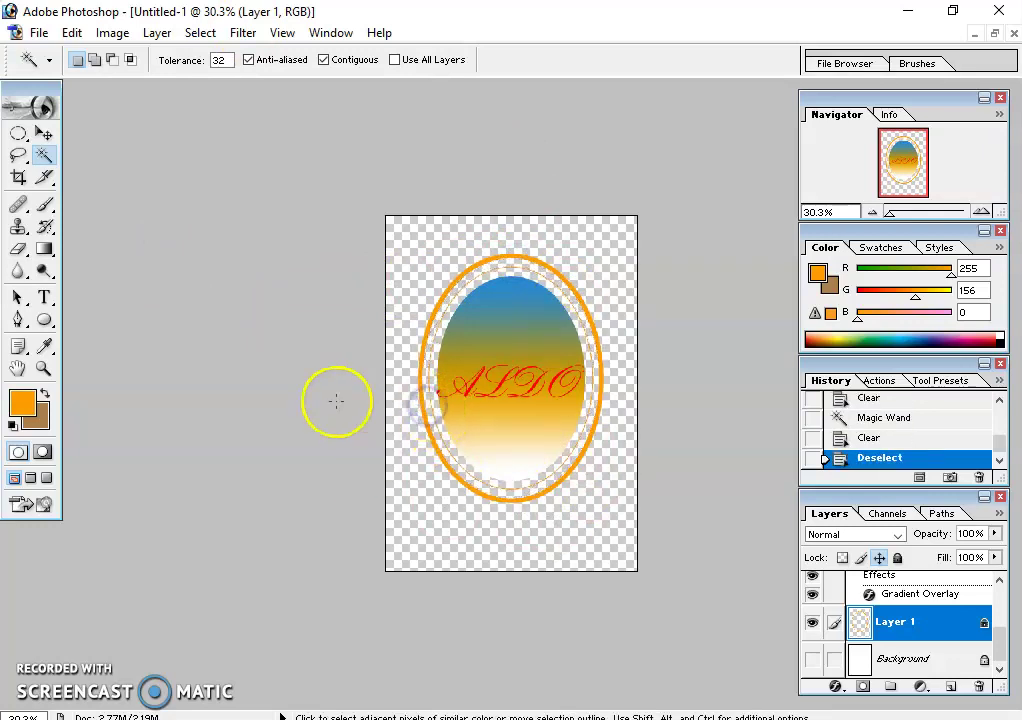
Undo the clearing of the white areas on Layer 1 and drop the remaining selection.
scroll(505, 410, down, 2)
scroll(505, 410, up, 4)
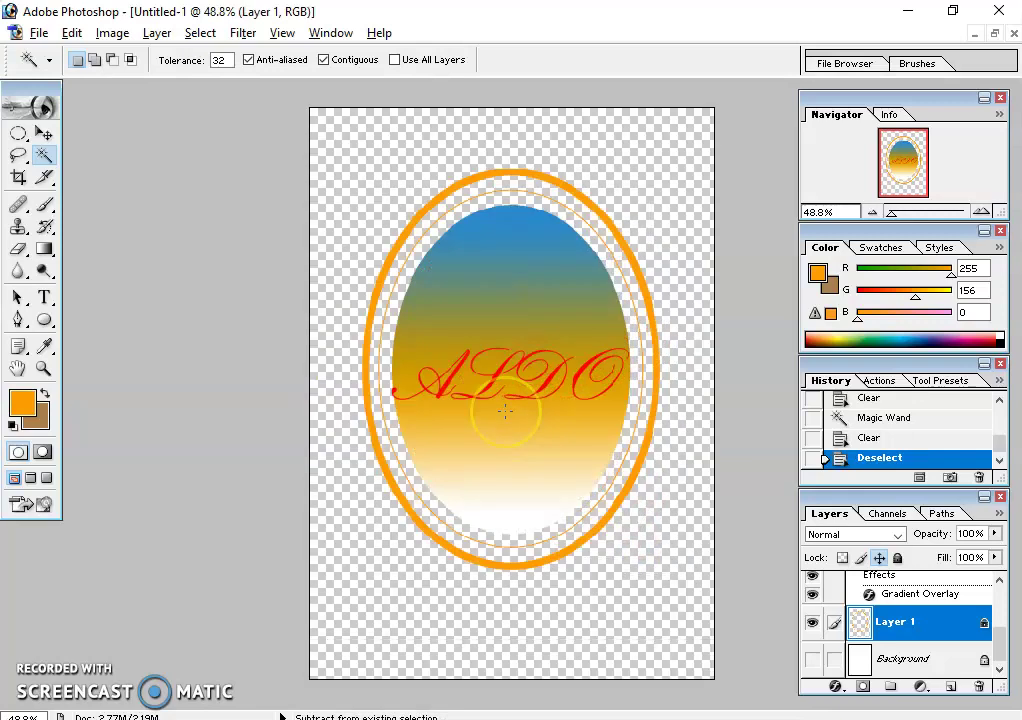
scroll(505, 410, up, 1)
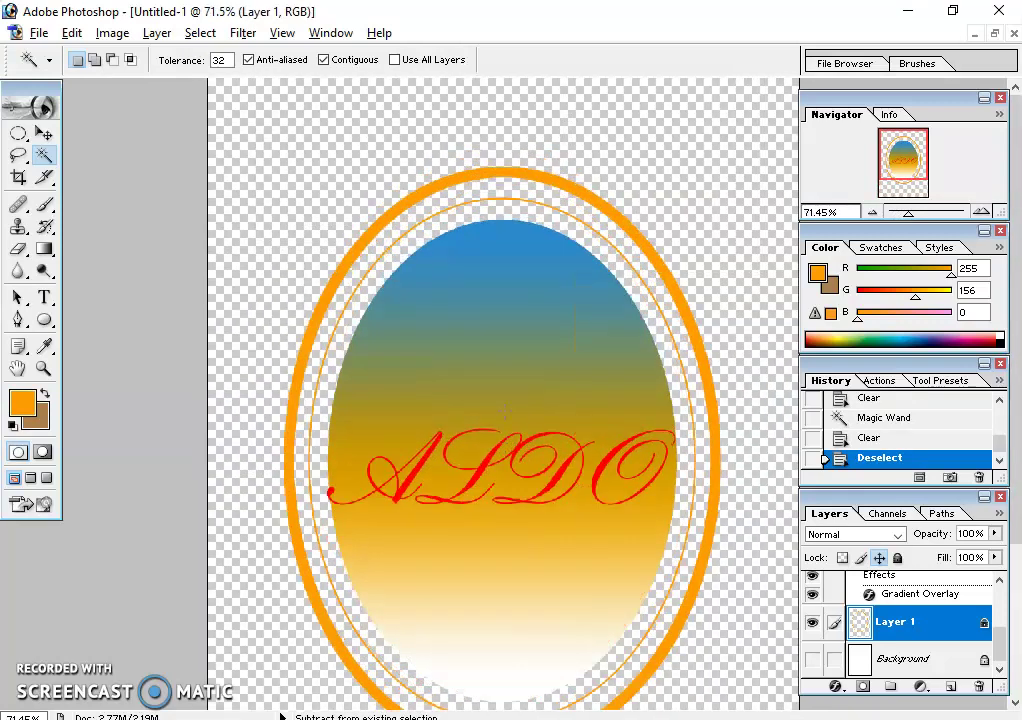
scroll(506, 410, up, 1)
scroll(506, 410, down, 3)
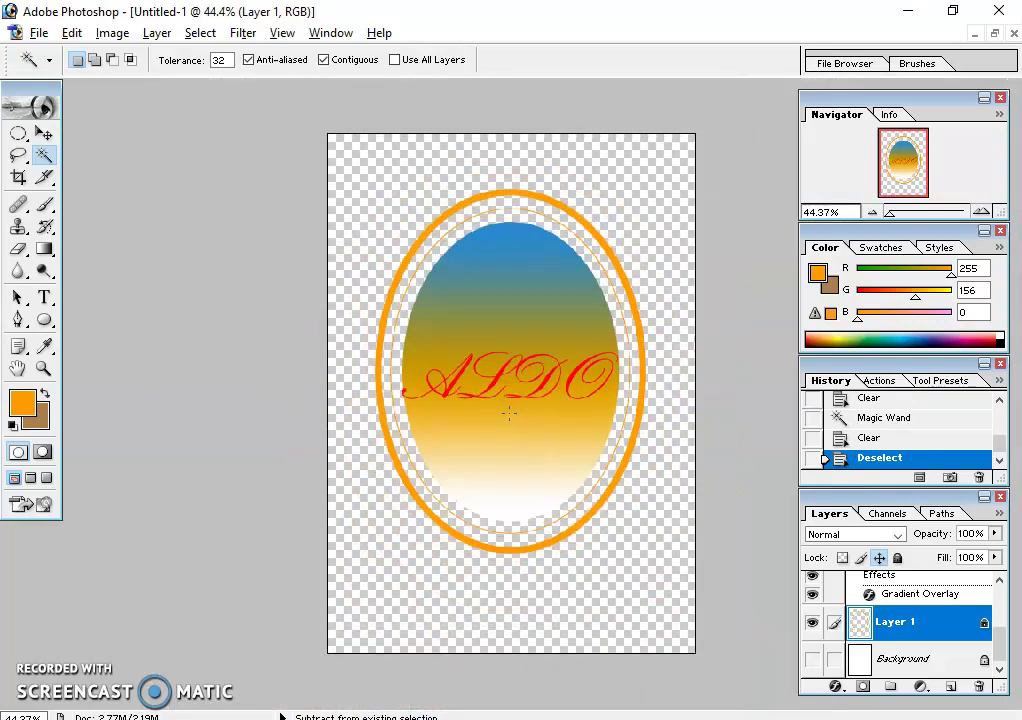
scroll(508, 412, down, 1)
key(ctrl+z)
key(ctrl+alt+z)
key(ctrl+alt+z)
key(ctrl+alt+z)
key(ctrl+alt+z)
key(ctrl+alt+z)
click(488, 432)
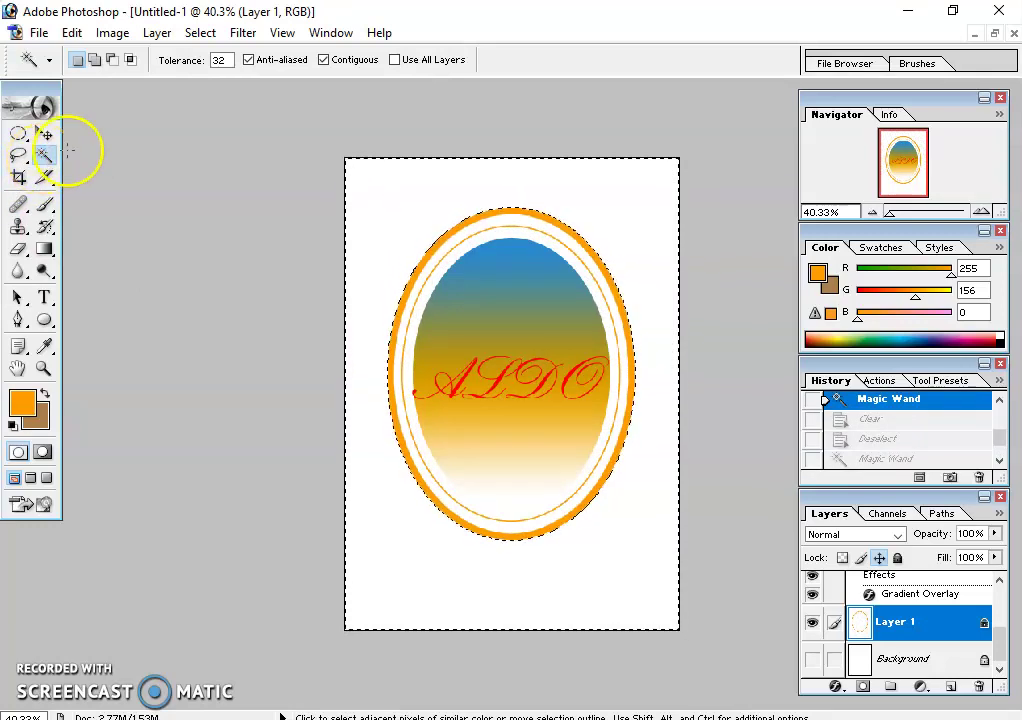
key(ctrl+d)
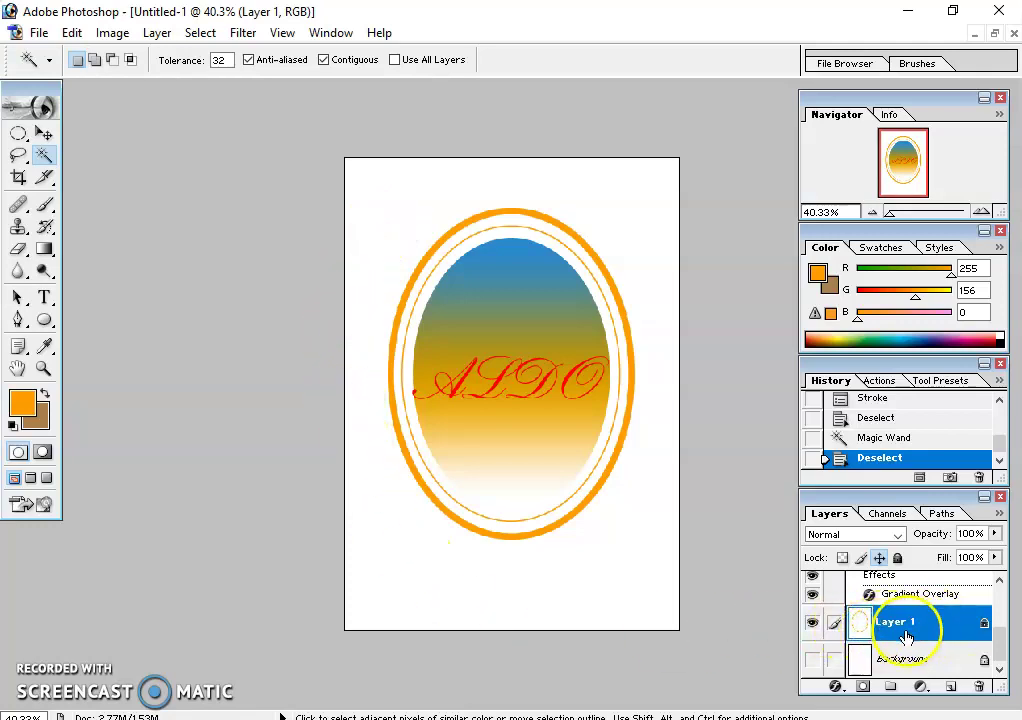
Show and hide the Background layer to compare the design with and without it.
click(812, 661)
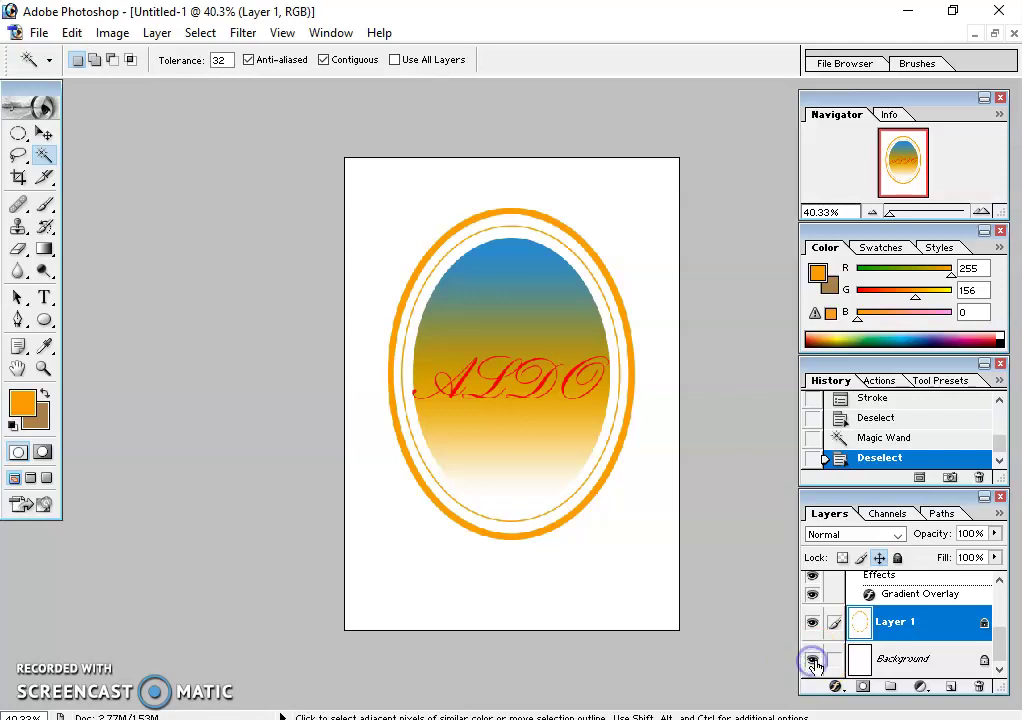
click(813, 661)
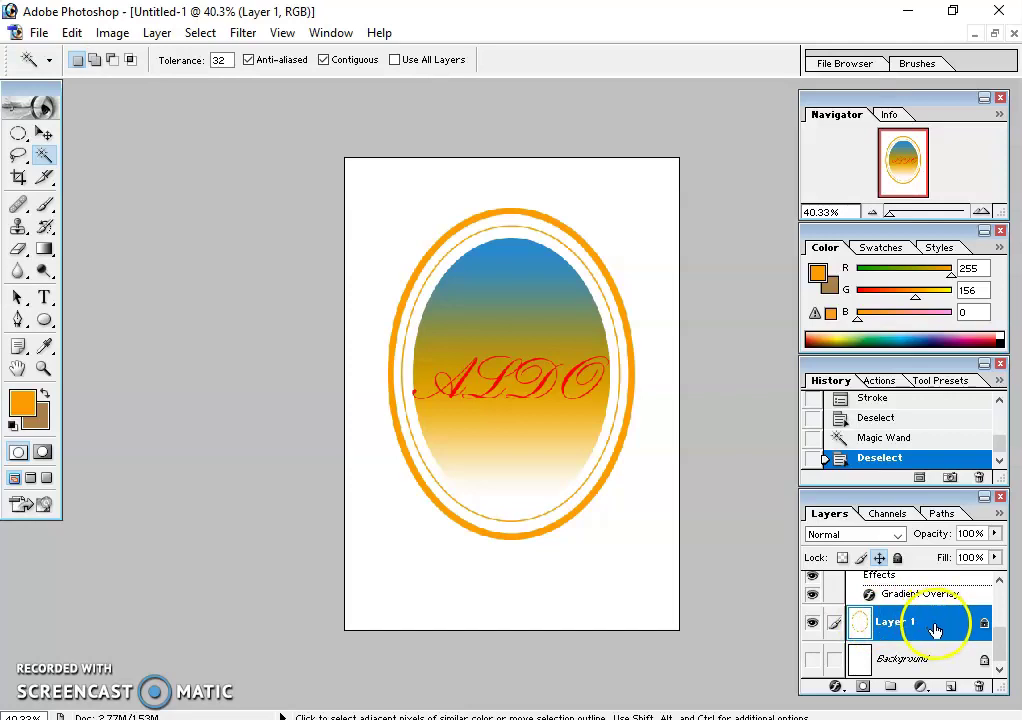
Rename Layer 1 as "Background copy".
double_click(901, 621)
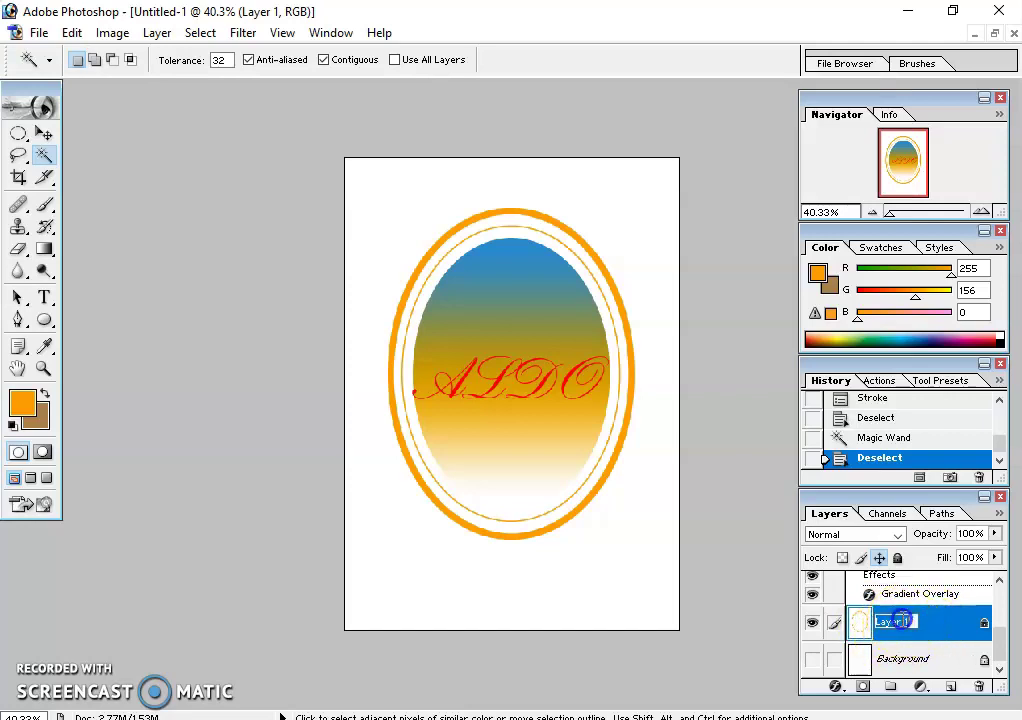
text(bAC)
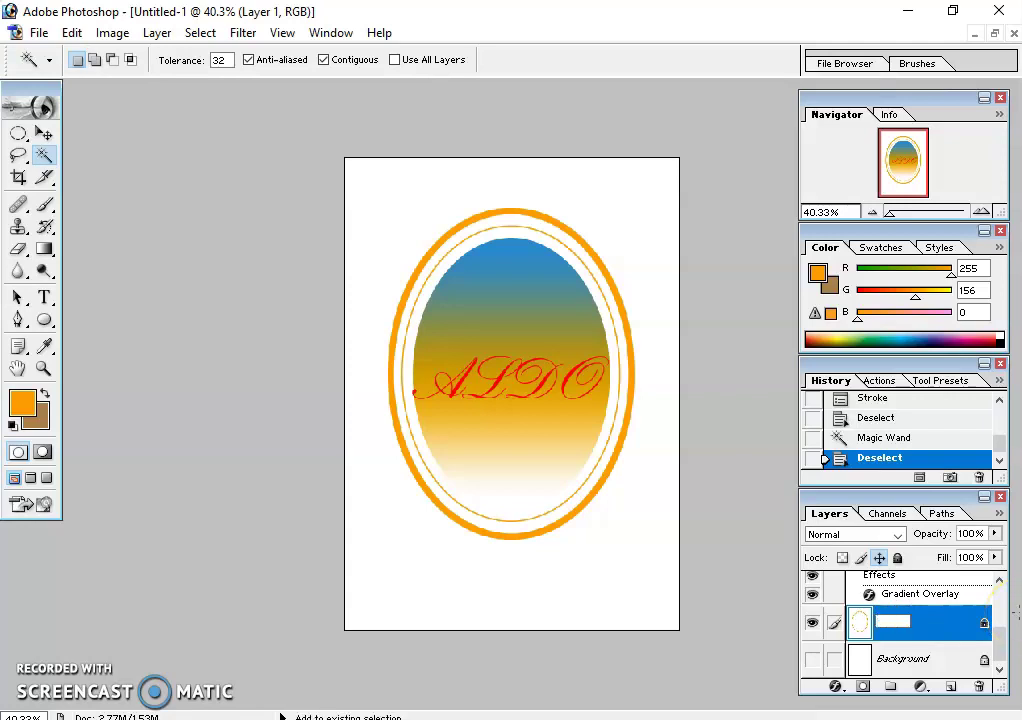
text(C)
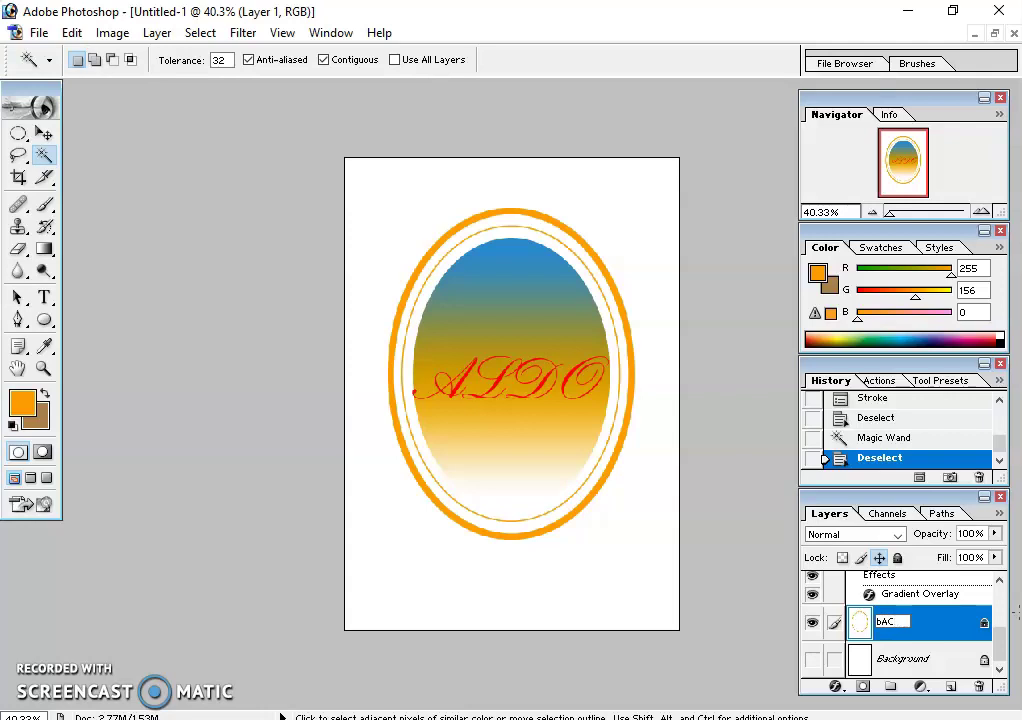
text(bAC)
text(Ba)
text(ckground copy)
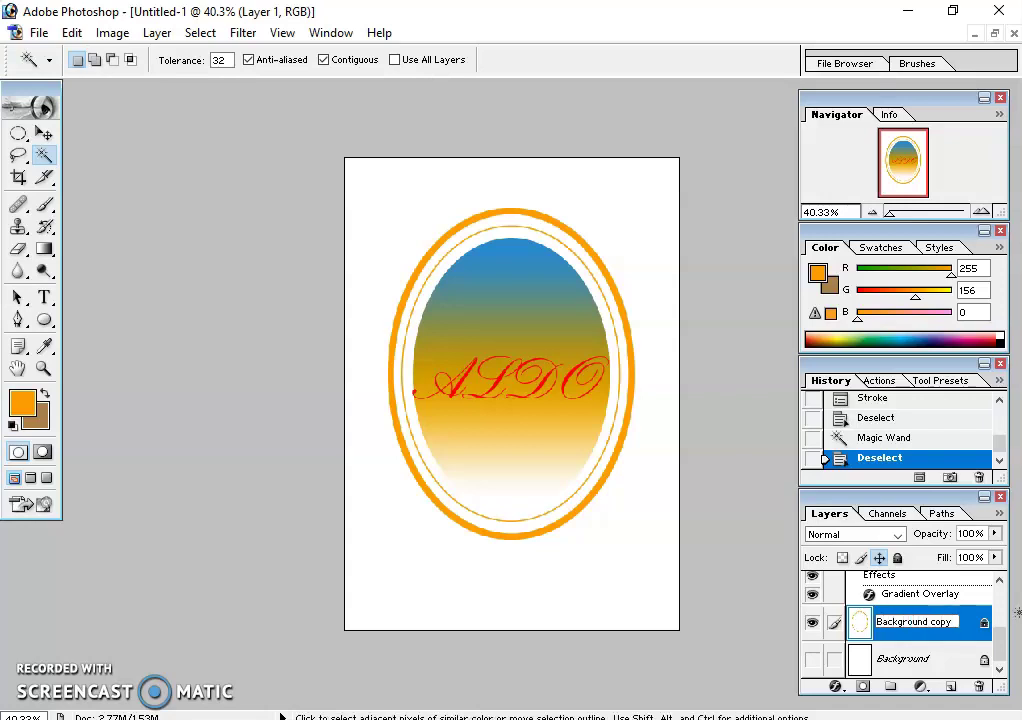
key(Return)
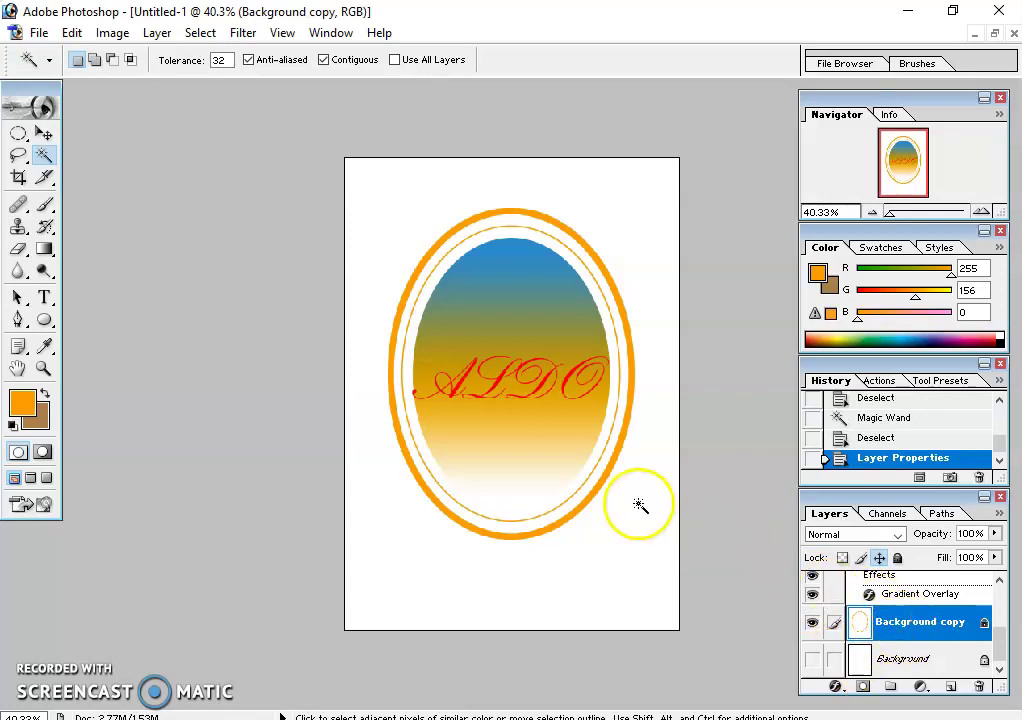
On the Background copy layer, select the white area outside the thick orange outline with the Magic Wand and clear it.
click(437, 563)
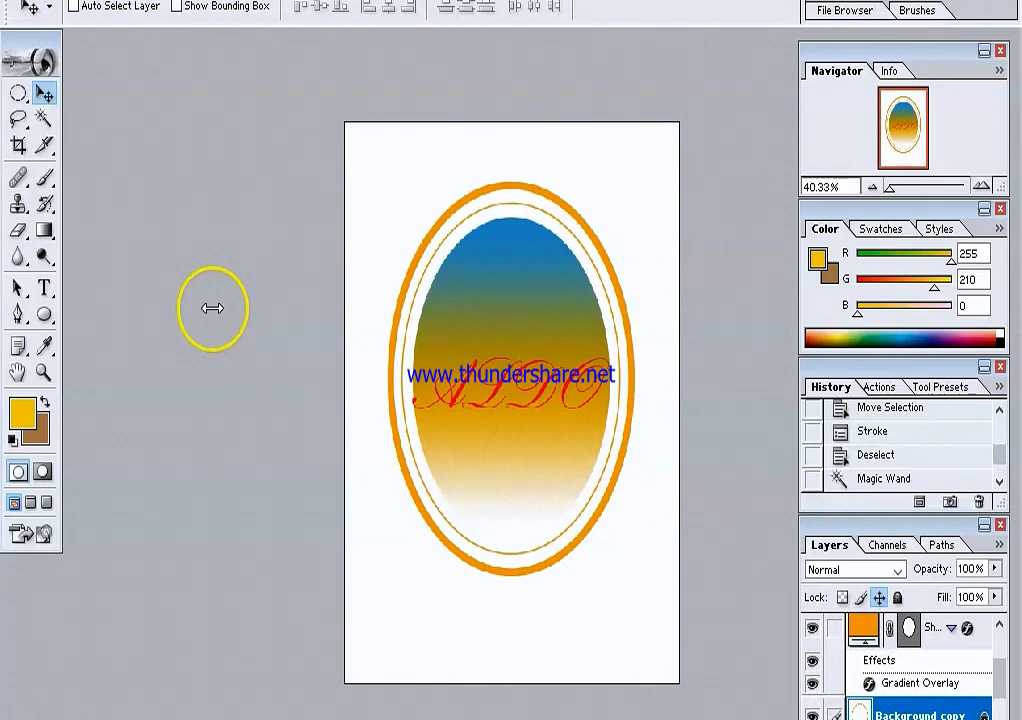
scroll(992, 632, down, 2)
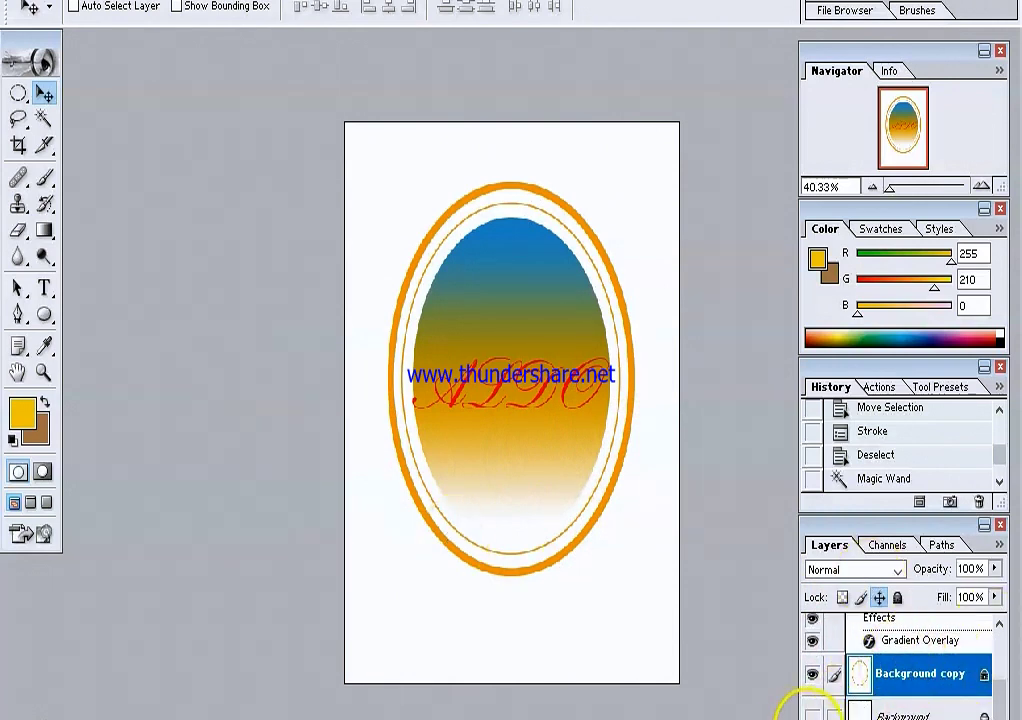
click(812, 715)
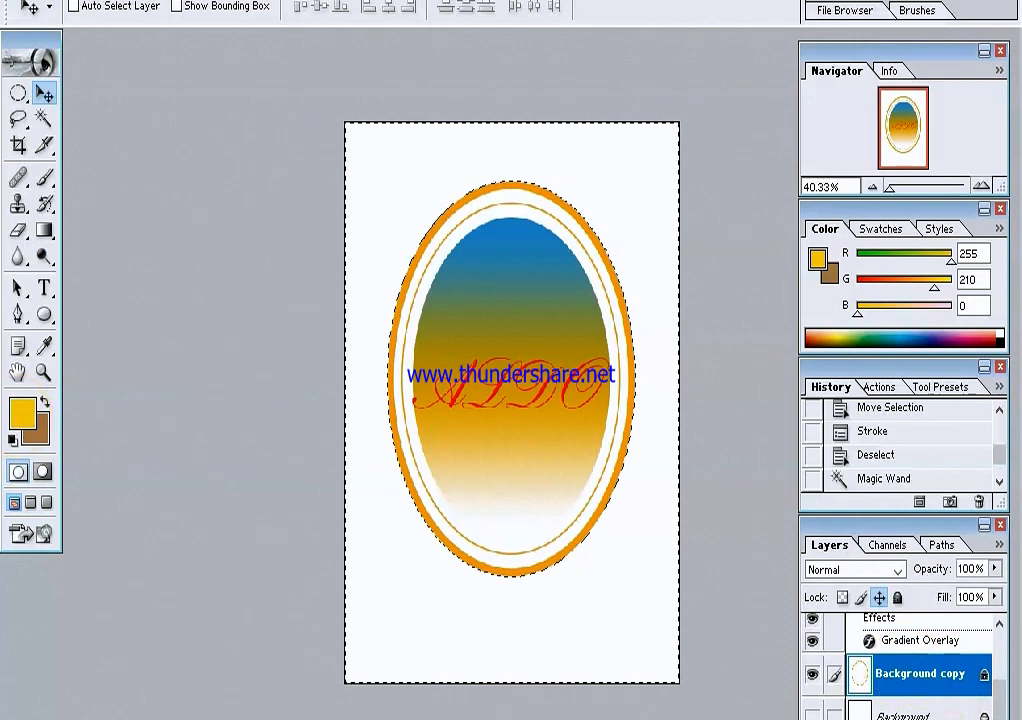
click(43, 117)
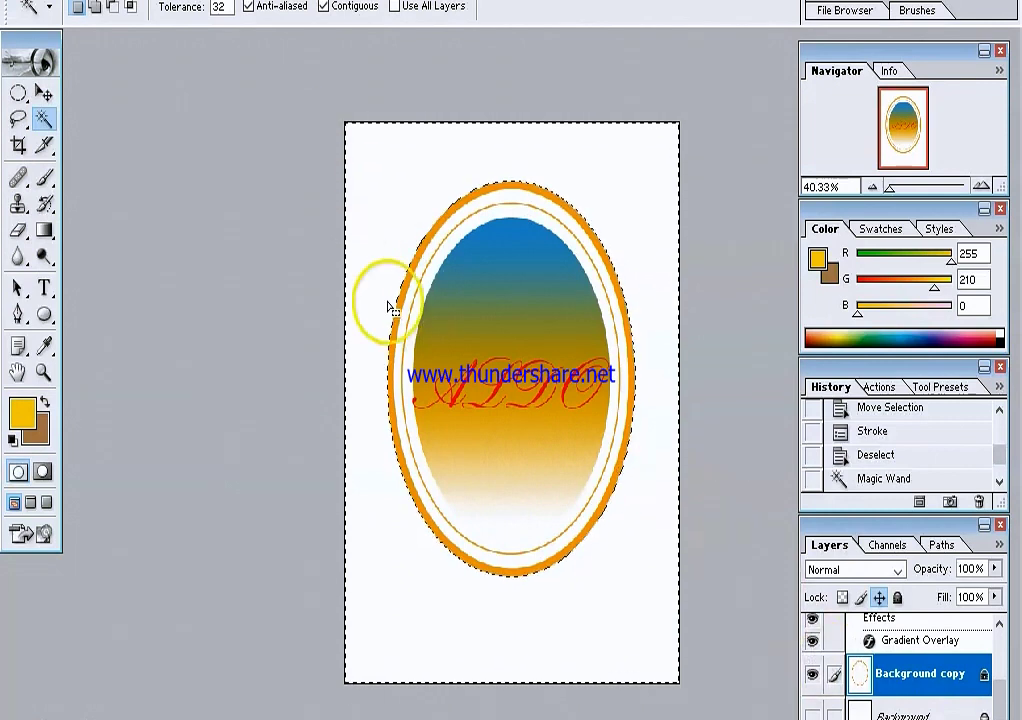
click(393, 196)
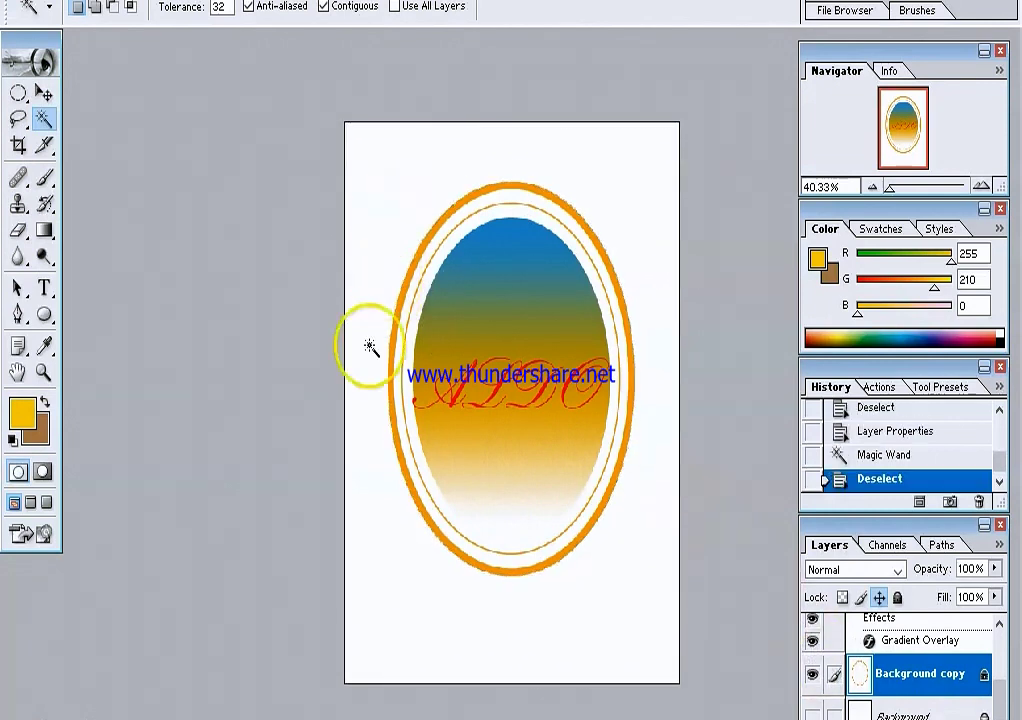
click(390, 209)
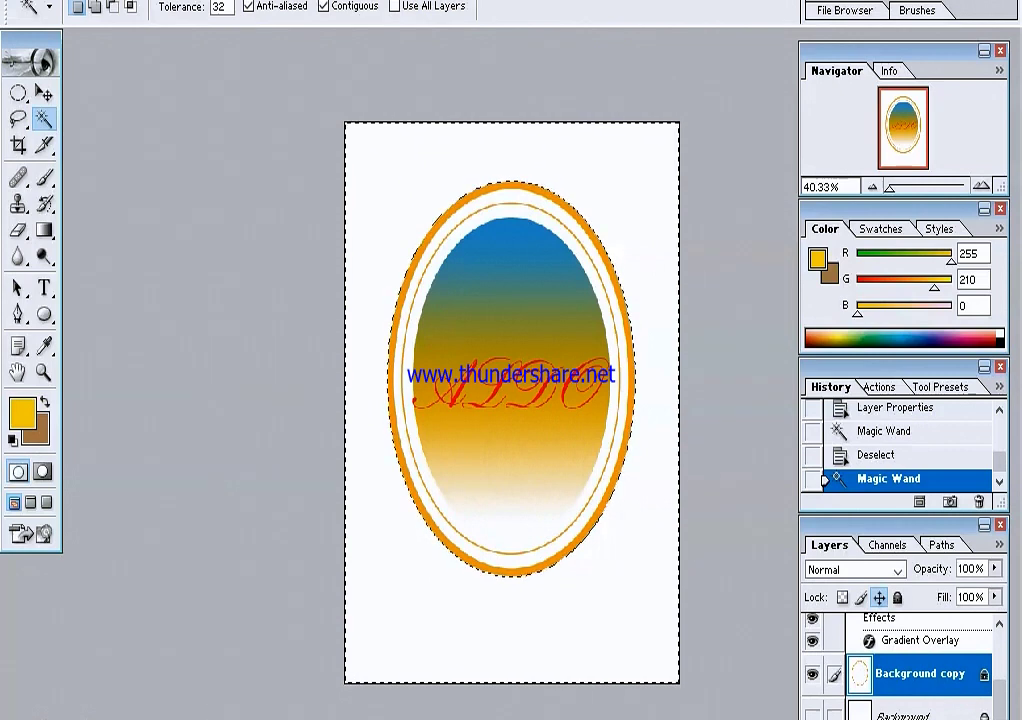
key(Delete)
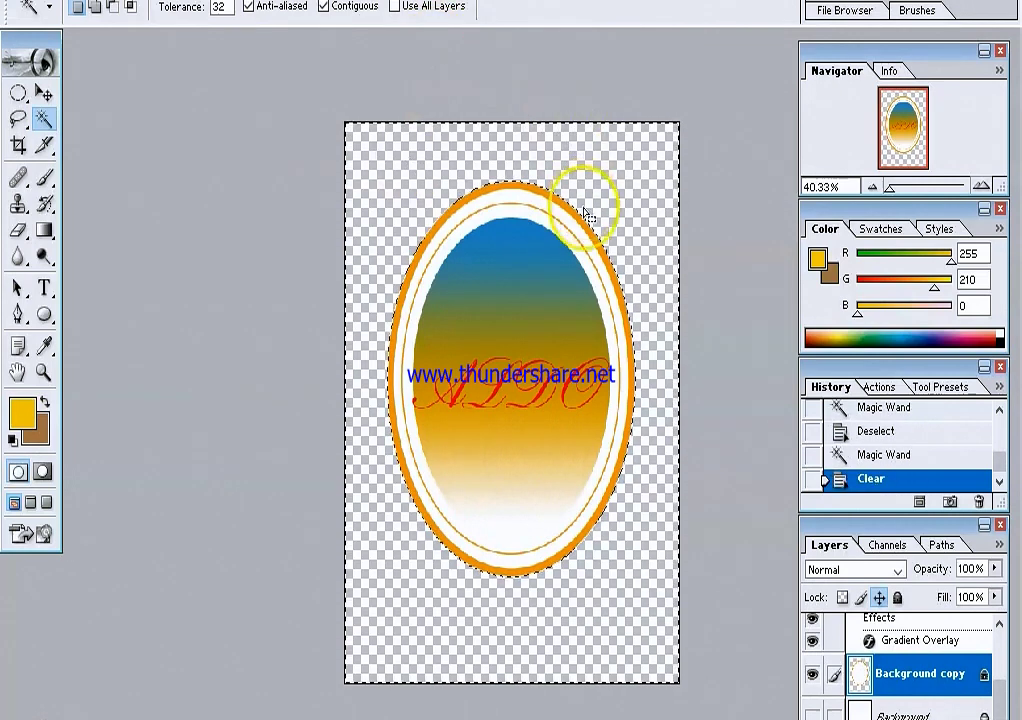
Clear the white area inside the thin orange outline and the white ring between the two outlines on the Background copy layer.
click(590, 270)
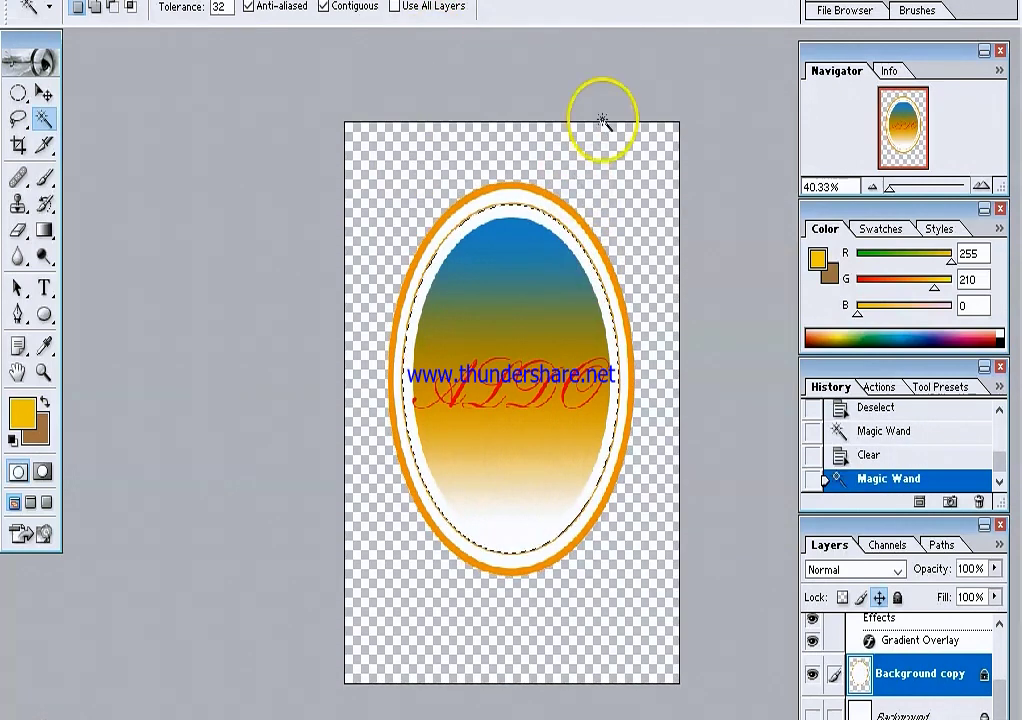
key(Delete)
click(594, 258)
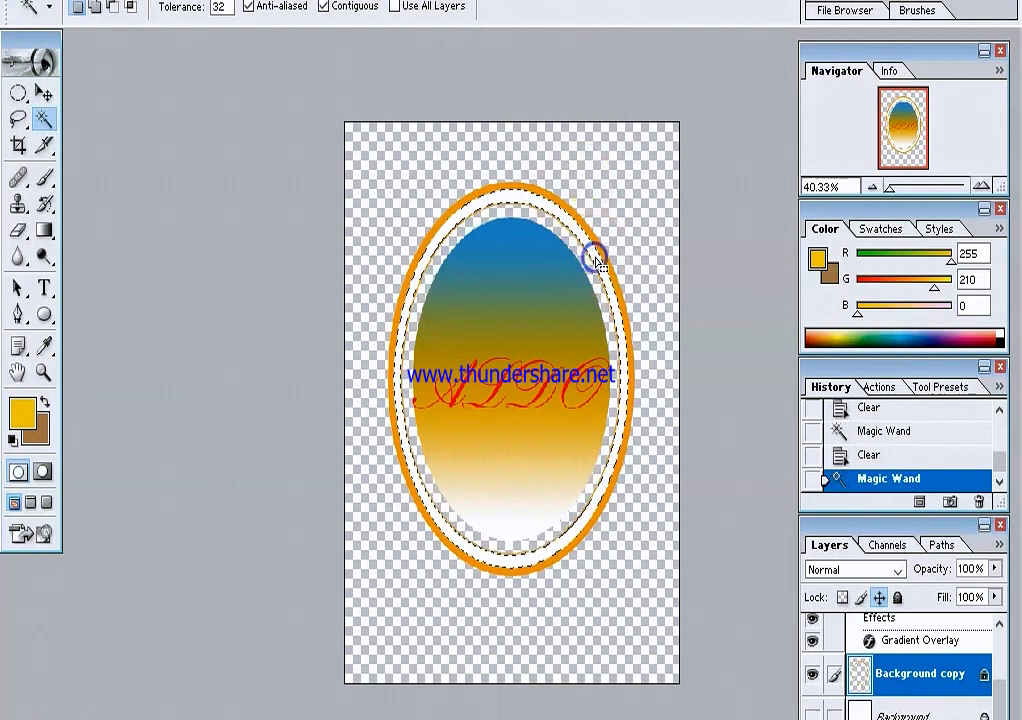
key(Delete)
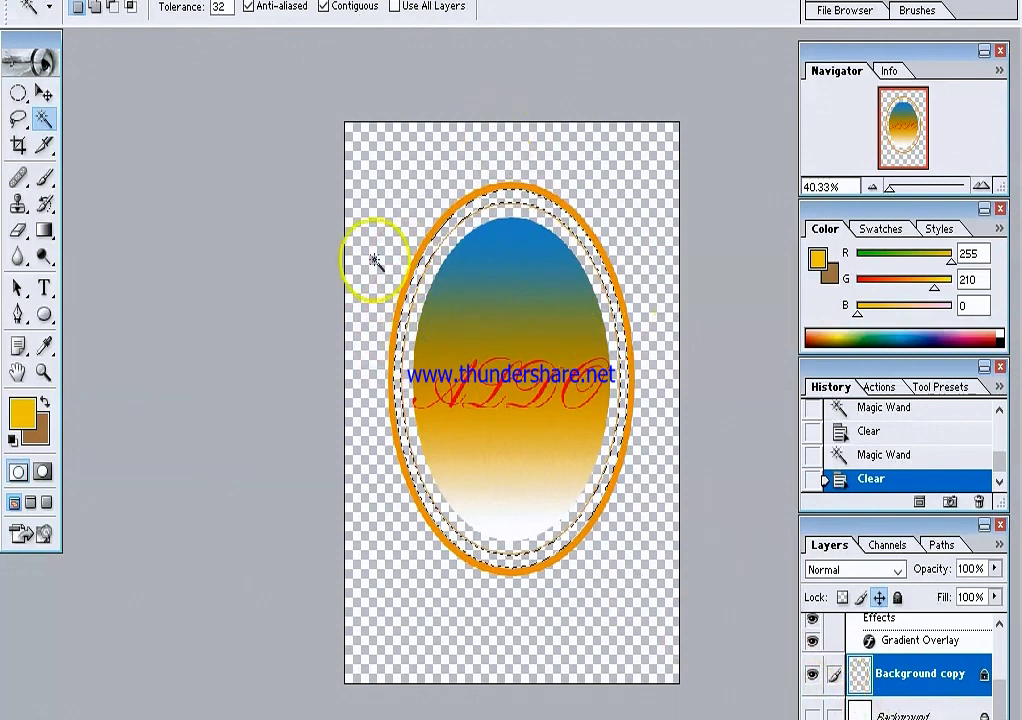
Check the design with the Background copy layer hidden and shown, clear the white ring between the outlines again and deselect.
click(812, 674)
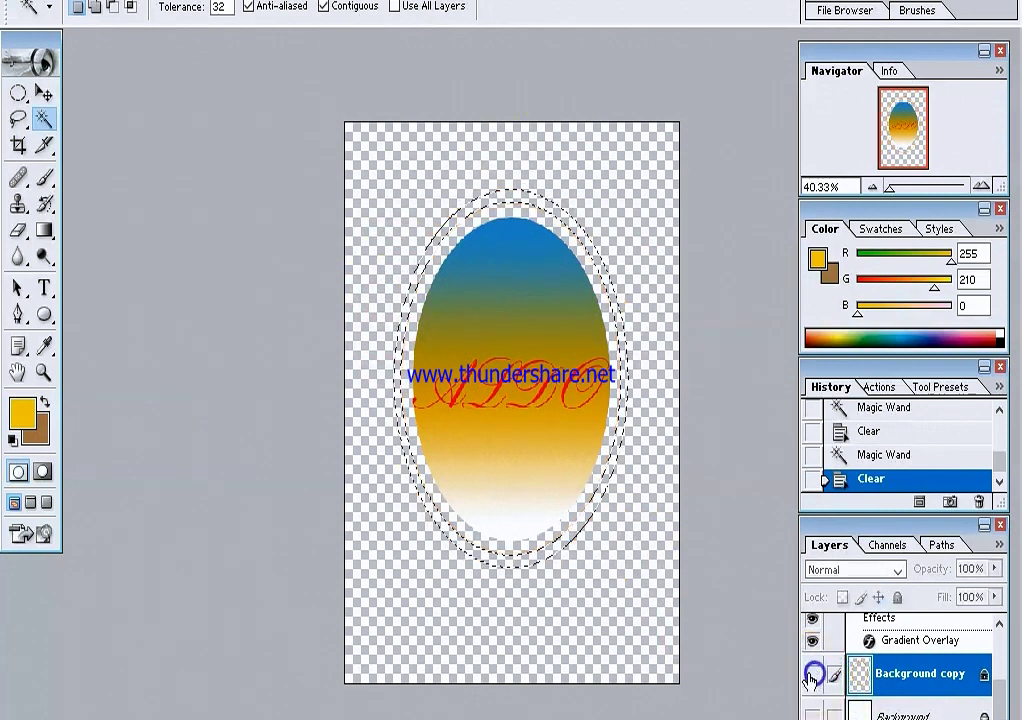
click(578, 388)
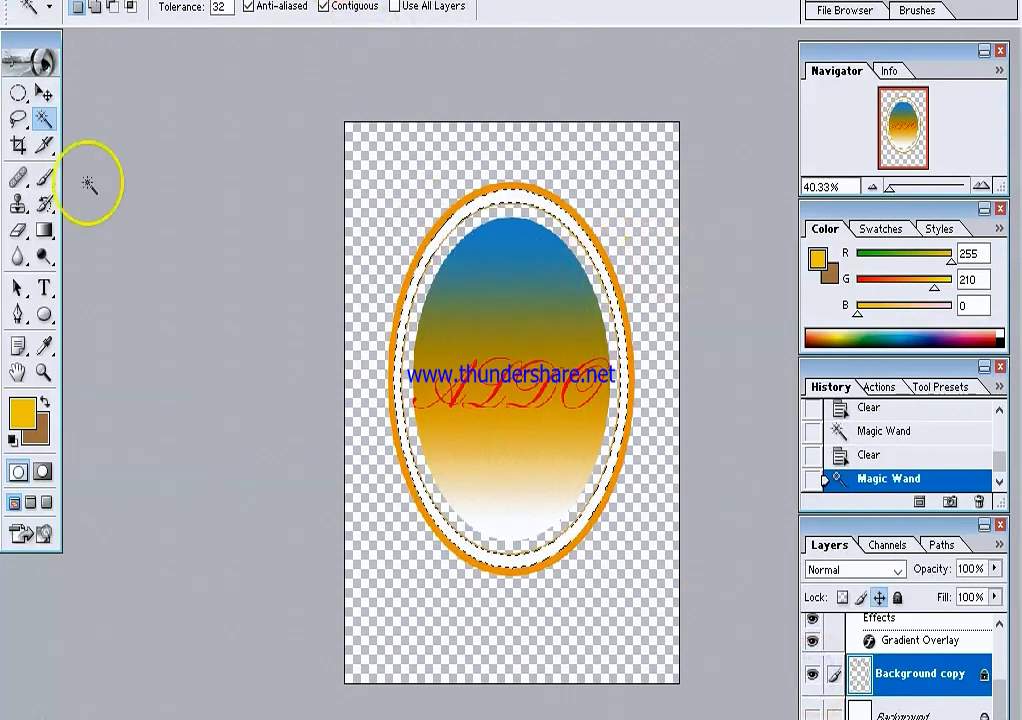
key(Delete)
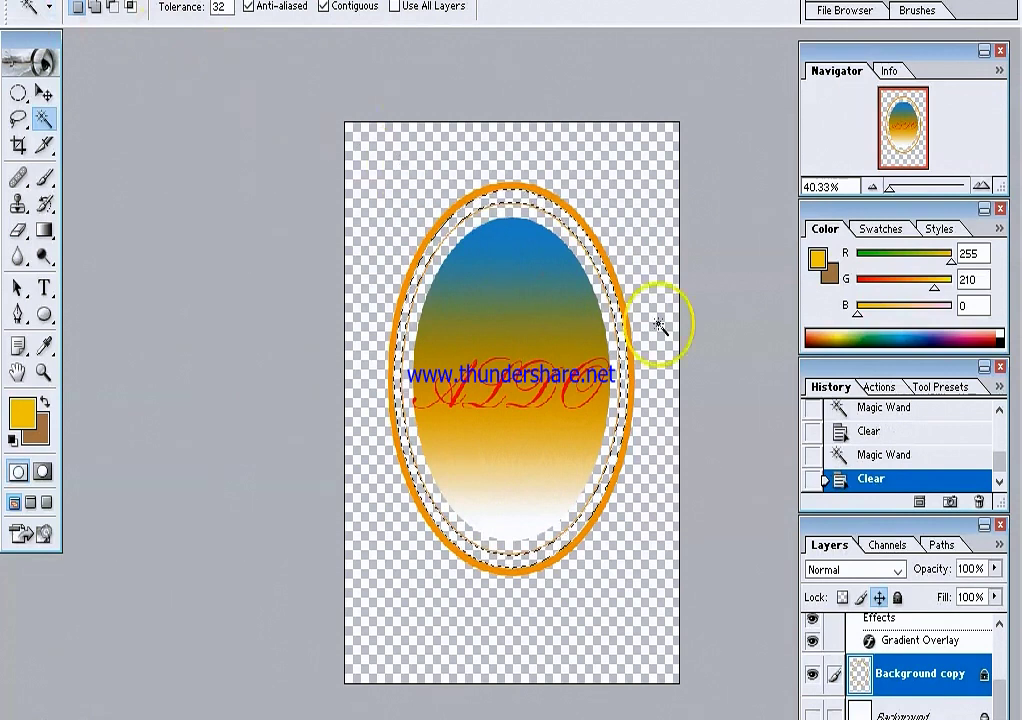
click(731, 335)
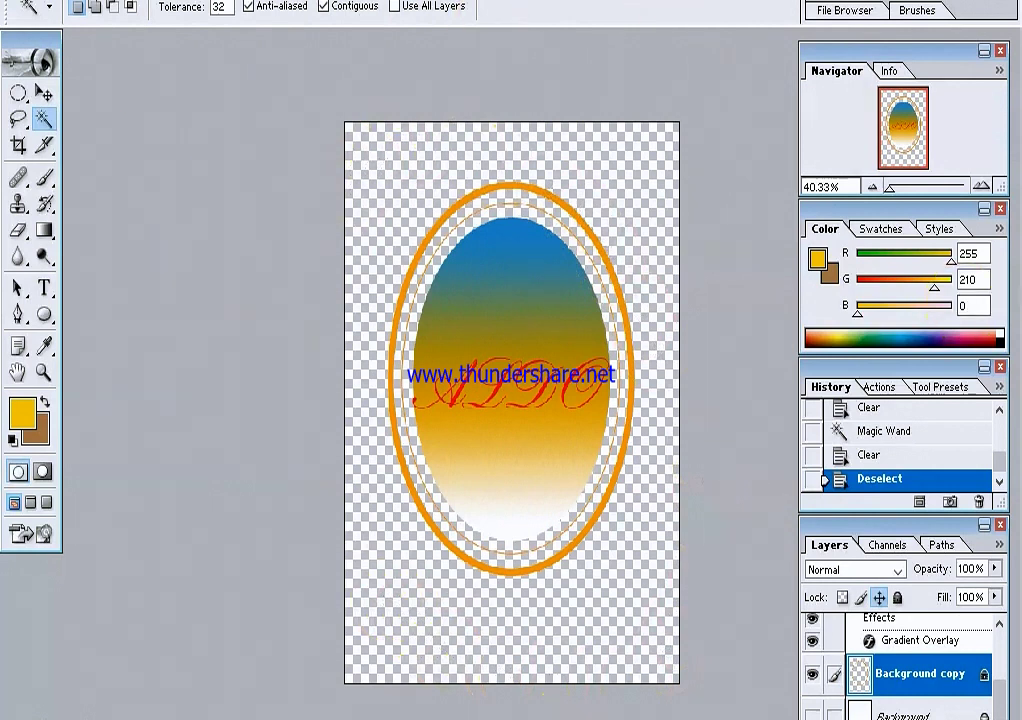
Save a copy of the design to the Desktop as logo.png in PNG format with interlacing set to None.
click(35, 3)
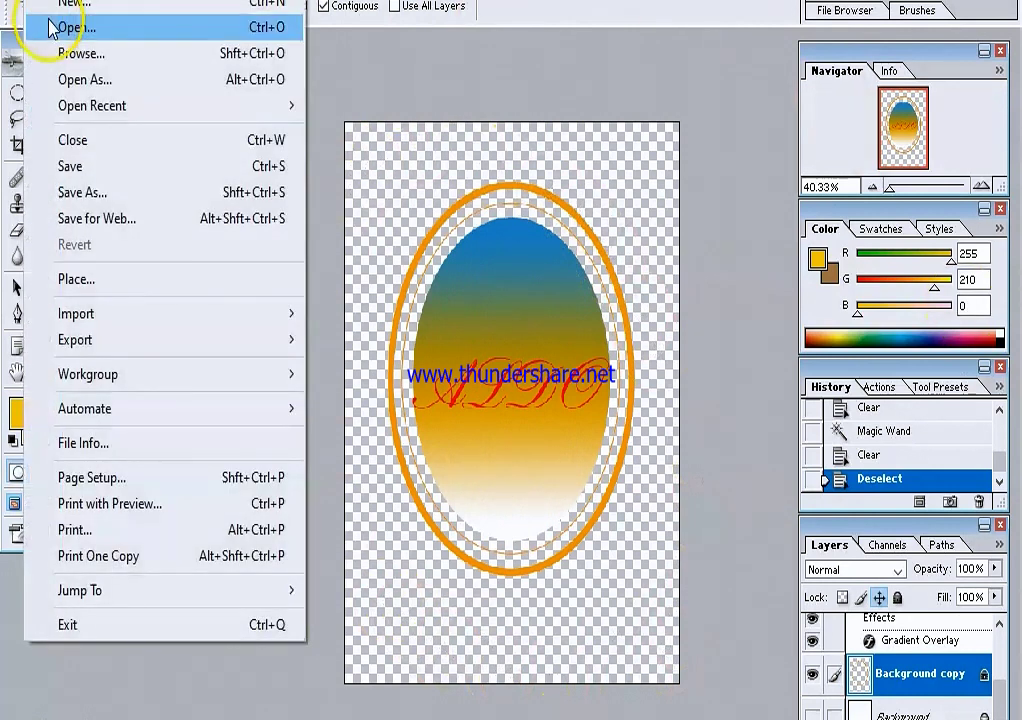
click(138, 203)
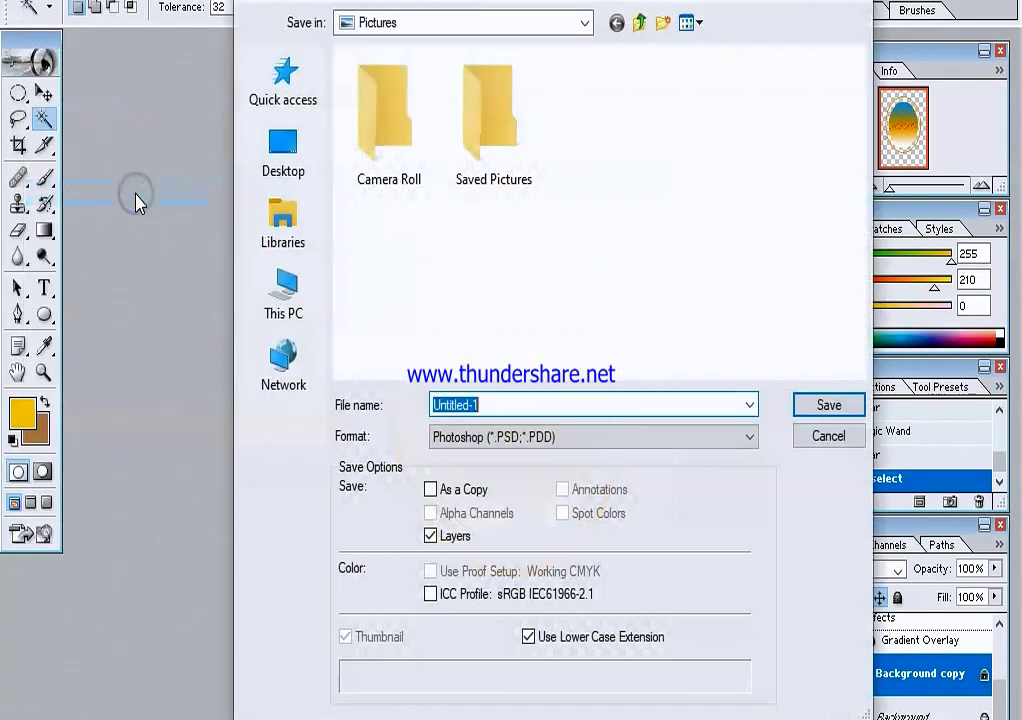
click(500, 437)
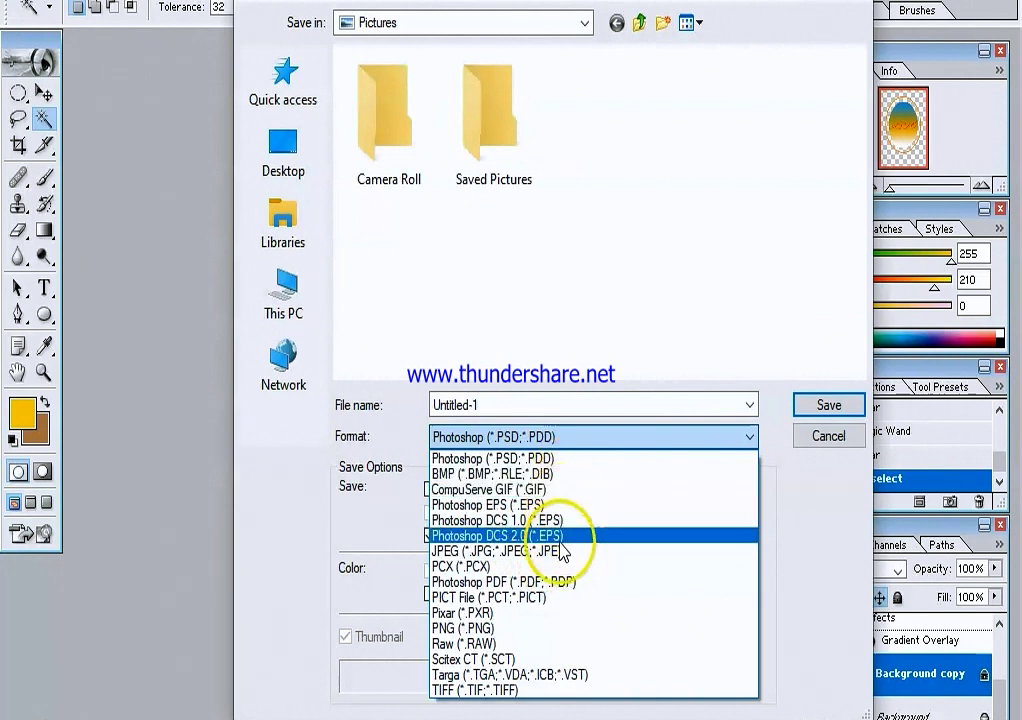
click(561, 630)
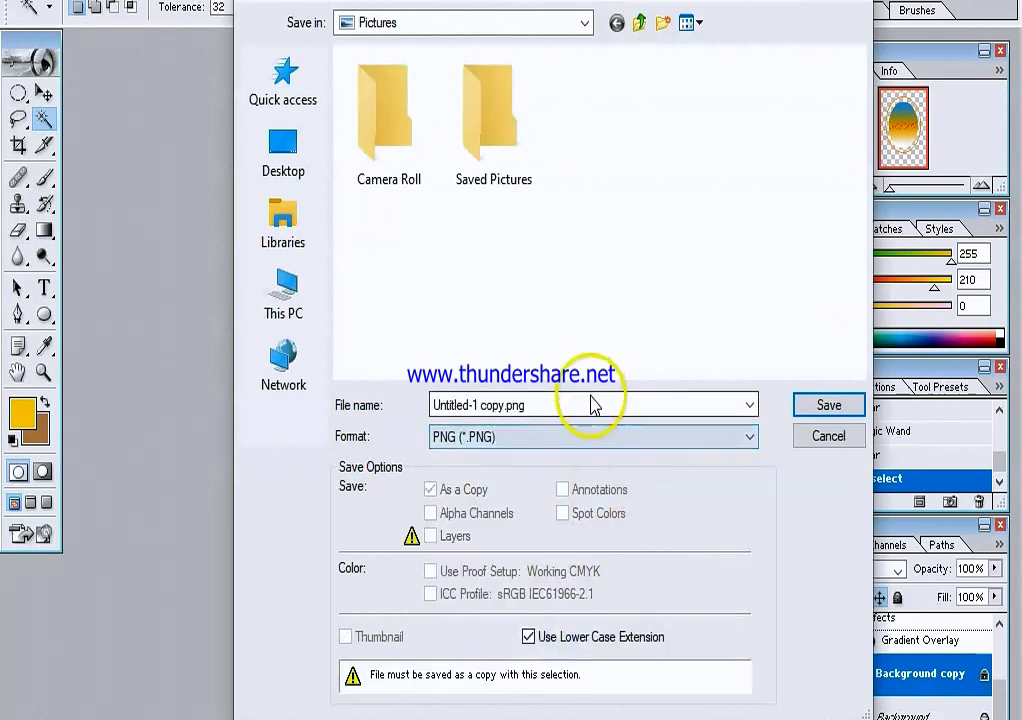
click(488, 406)
click(500, 405)
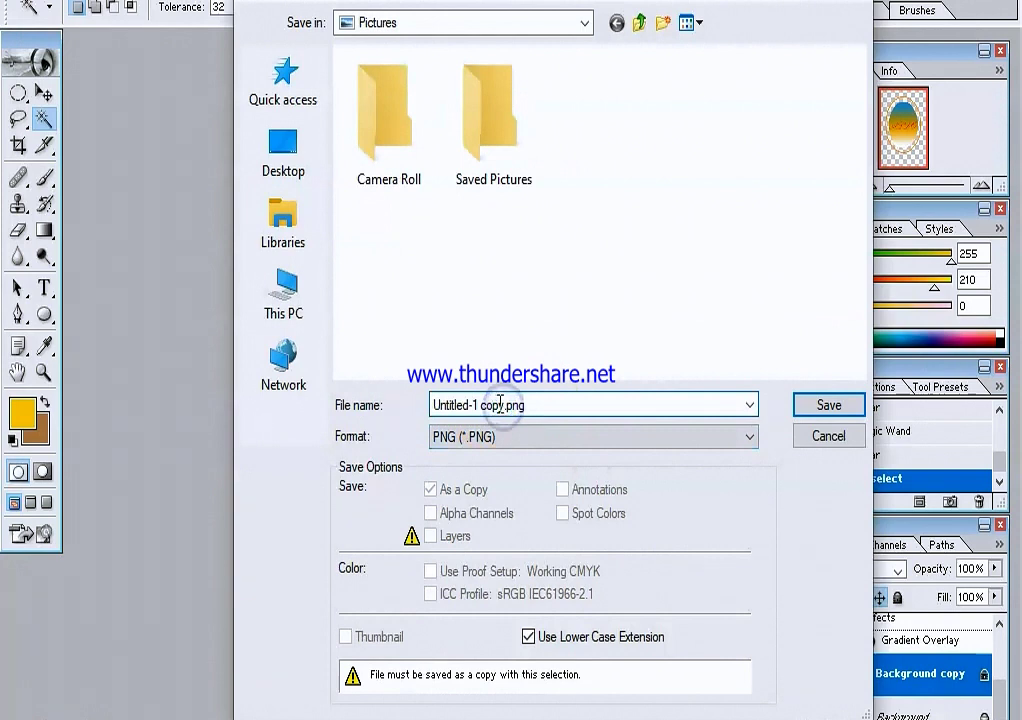
key(BackSpace)
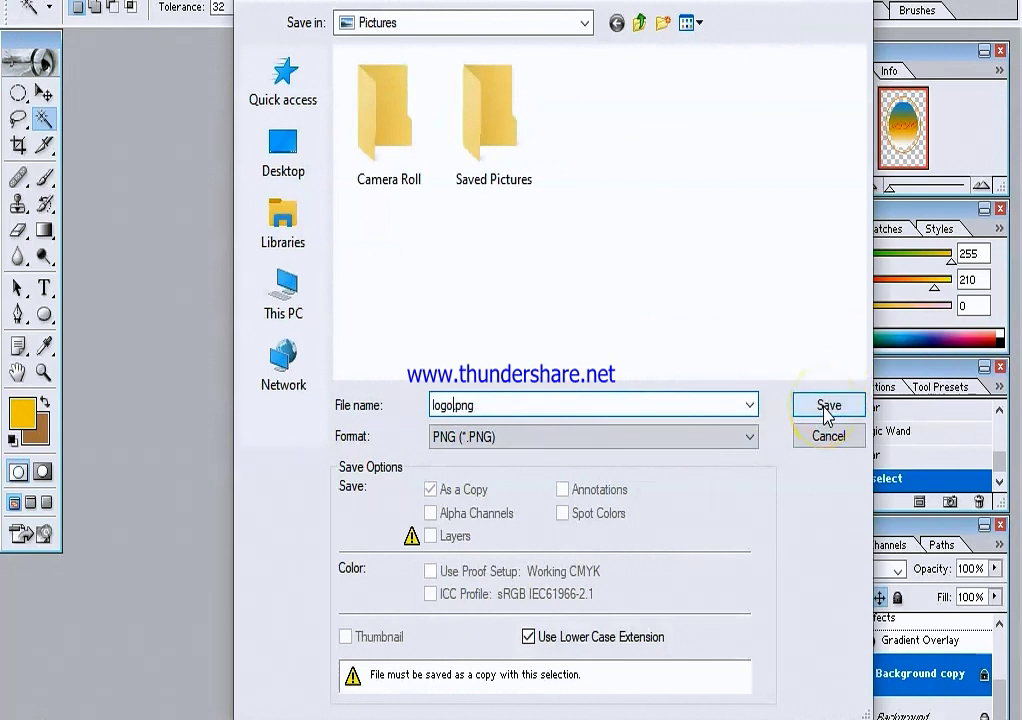
click(270, 175)
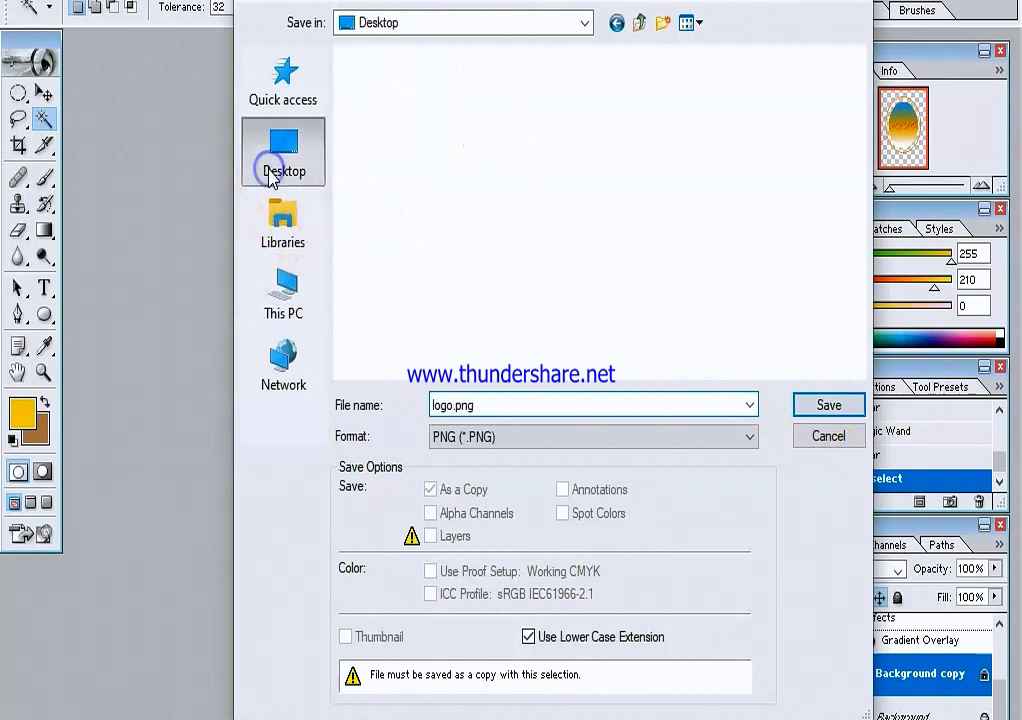
click(830, 406)
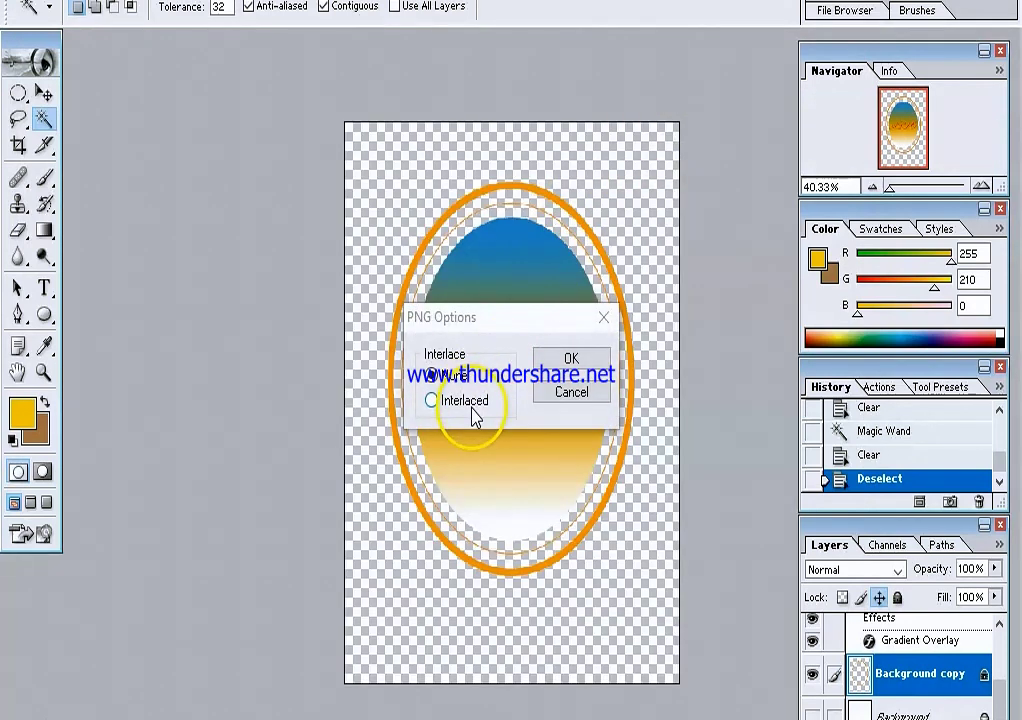
click(568, 362)
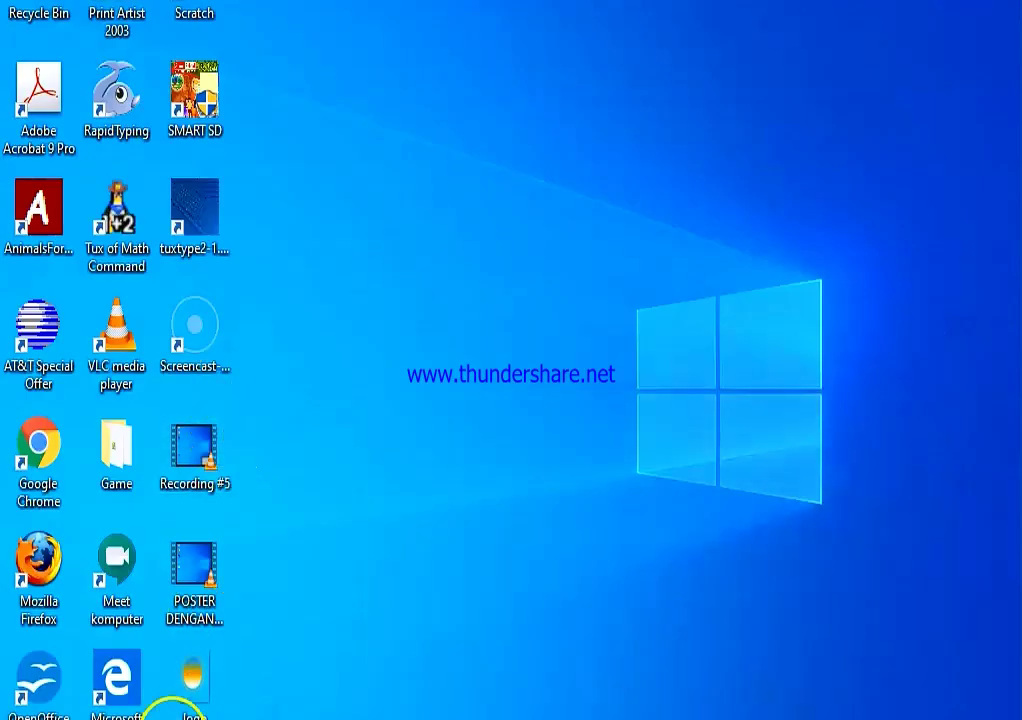
Open the saved logo image from the desktop in Photos to examine it, and close the viewer.
double_click(199, 700)
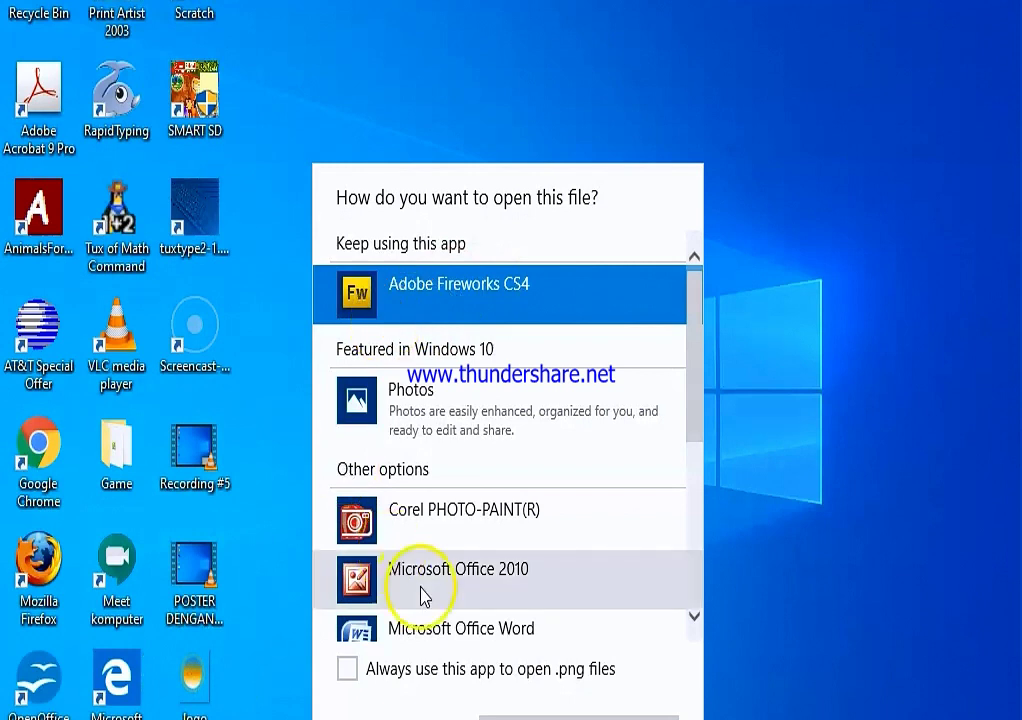
scroll(436, 585, down, 1)
click(360, 290)
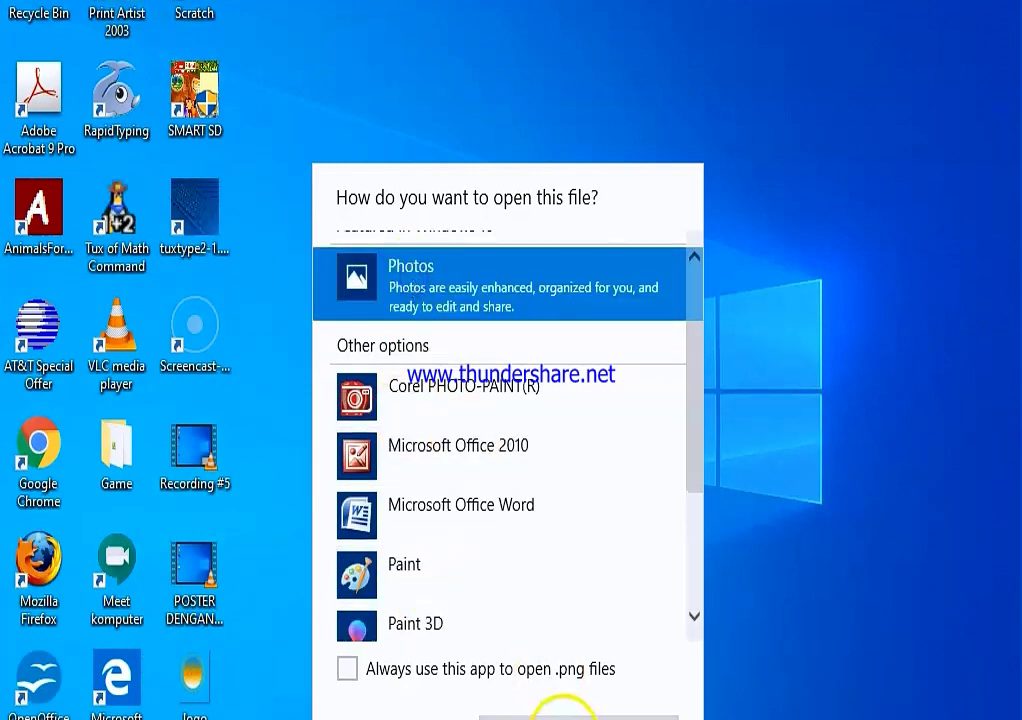
click(559, 708)
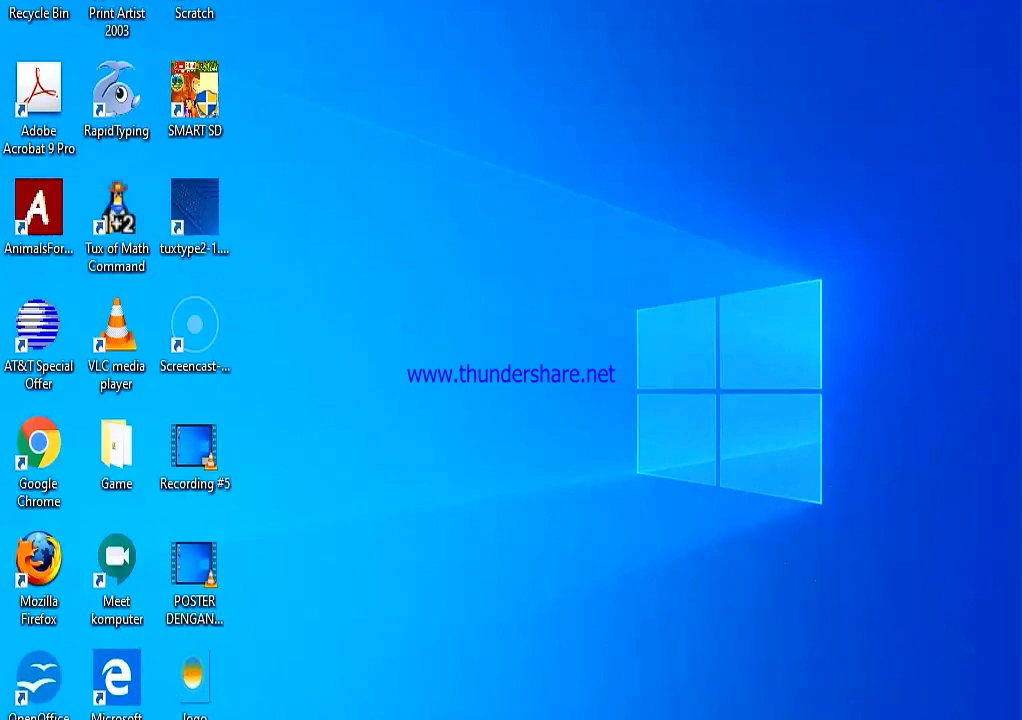
click(215, 717)
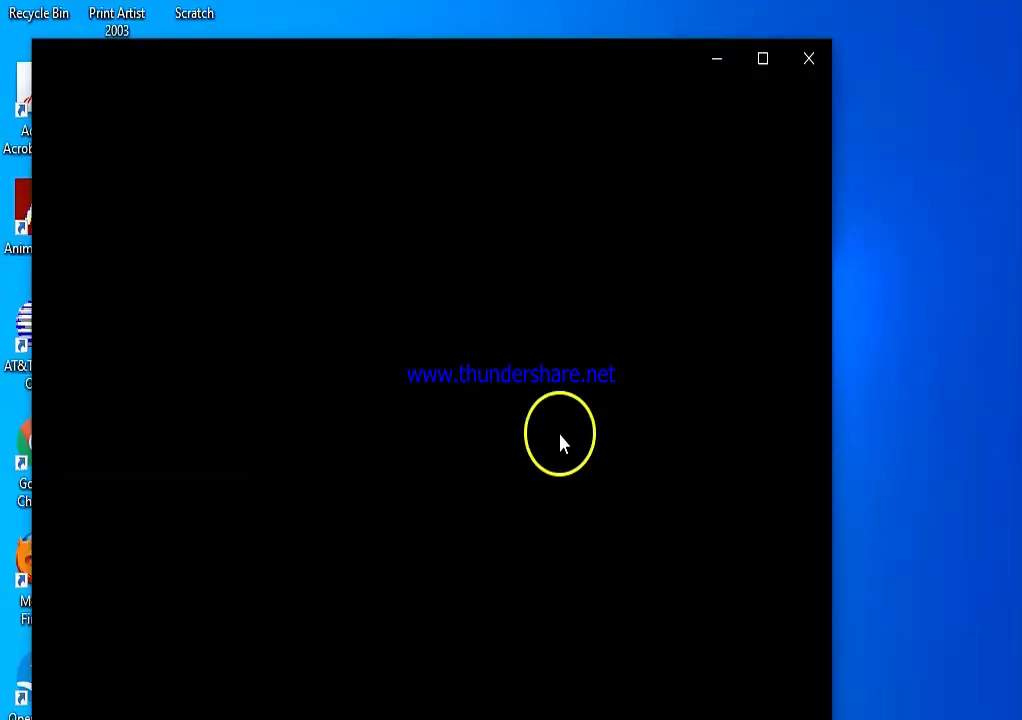
drag(495, 64, 650, 0)
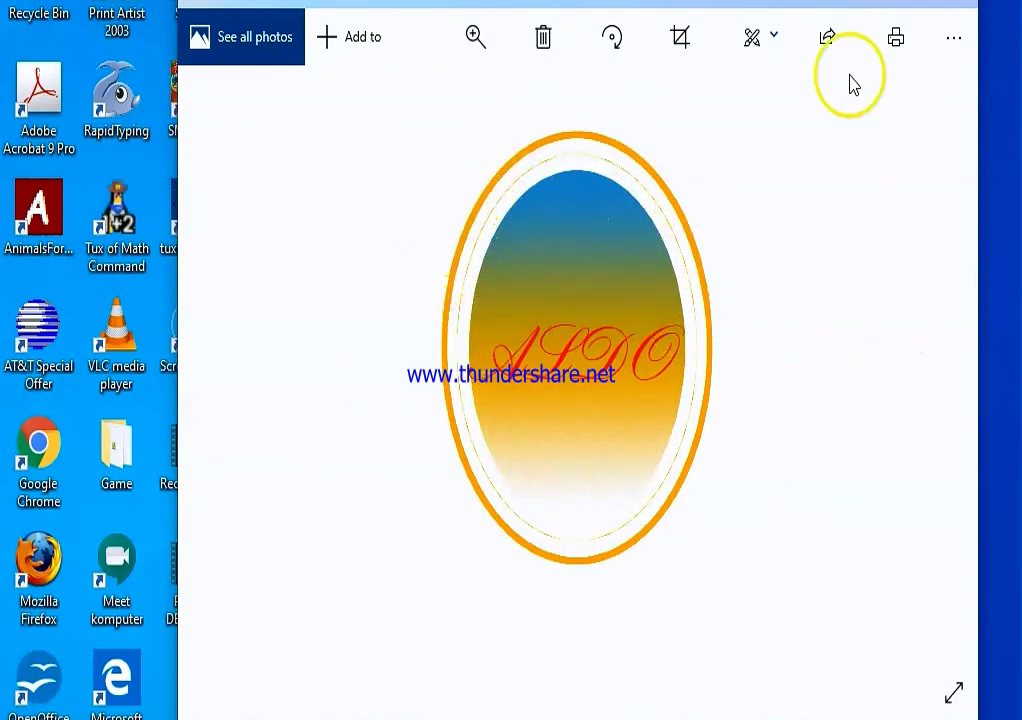
click(950, 4)
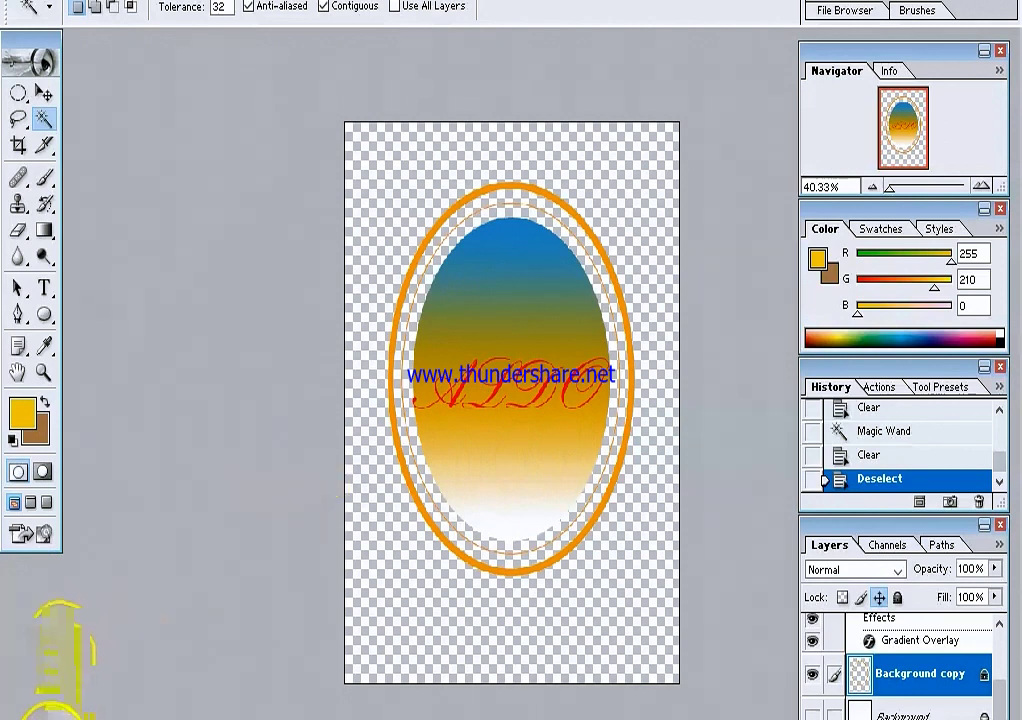
click(62, 717)
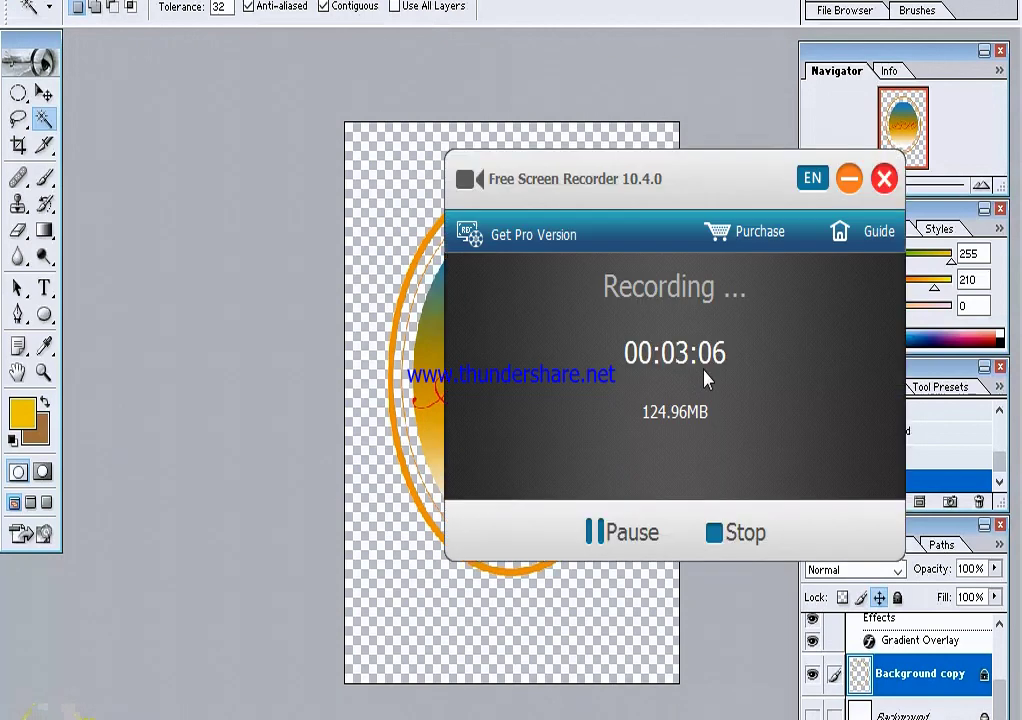